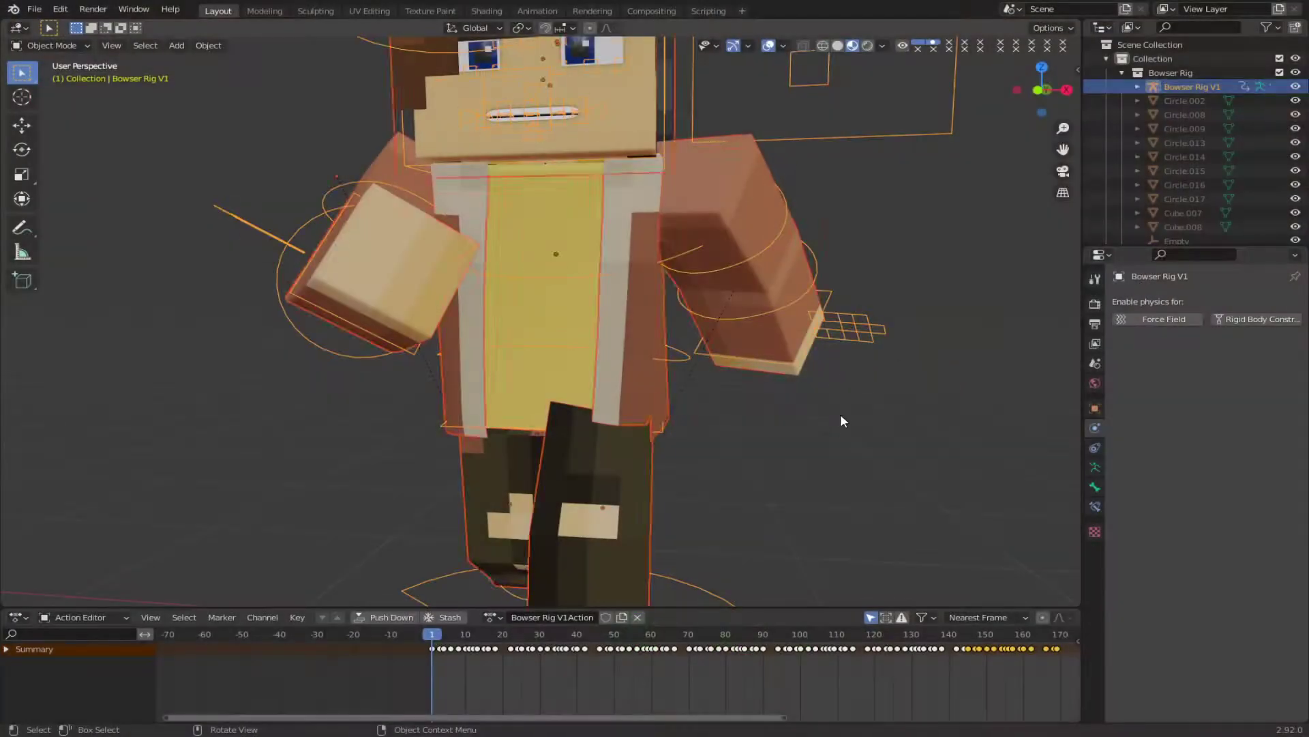
Play the rig's animation to preview the cloth motion of the outer torso mesh, and return to frame 1.
key("space")
left_click(644, 356)
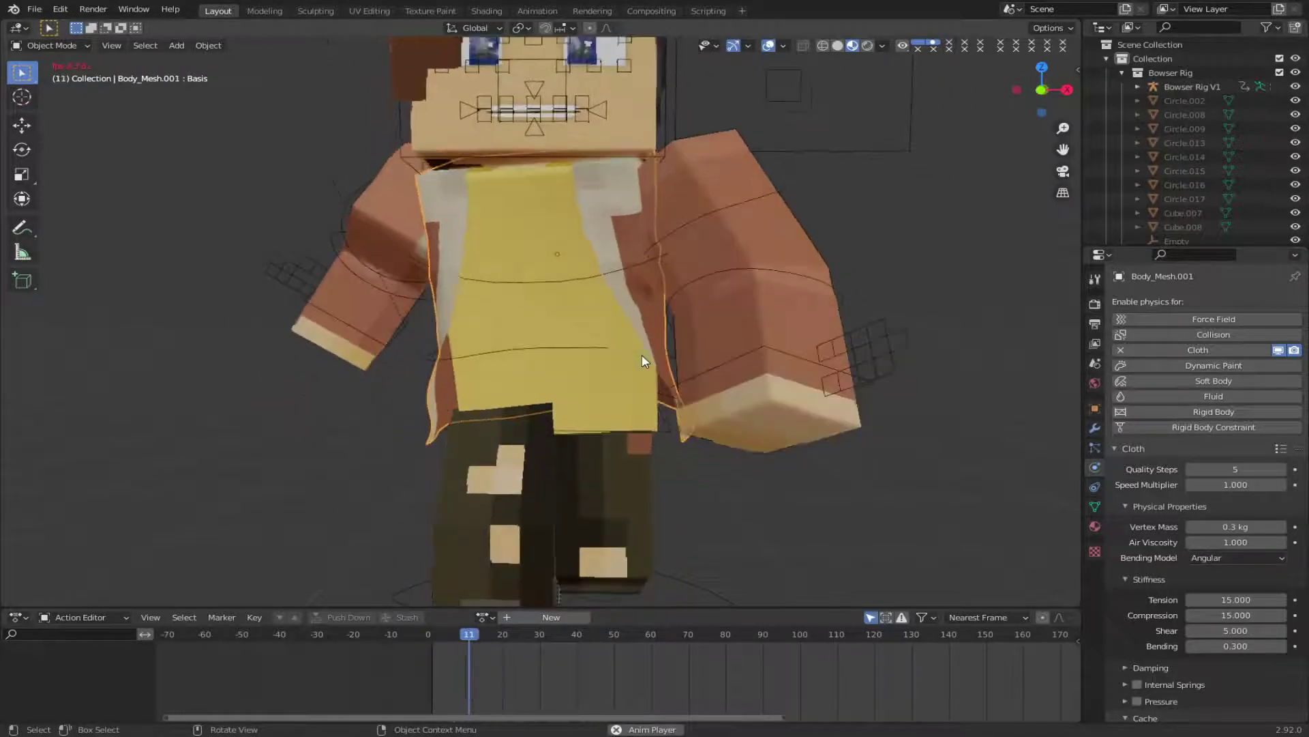
key("Escape")
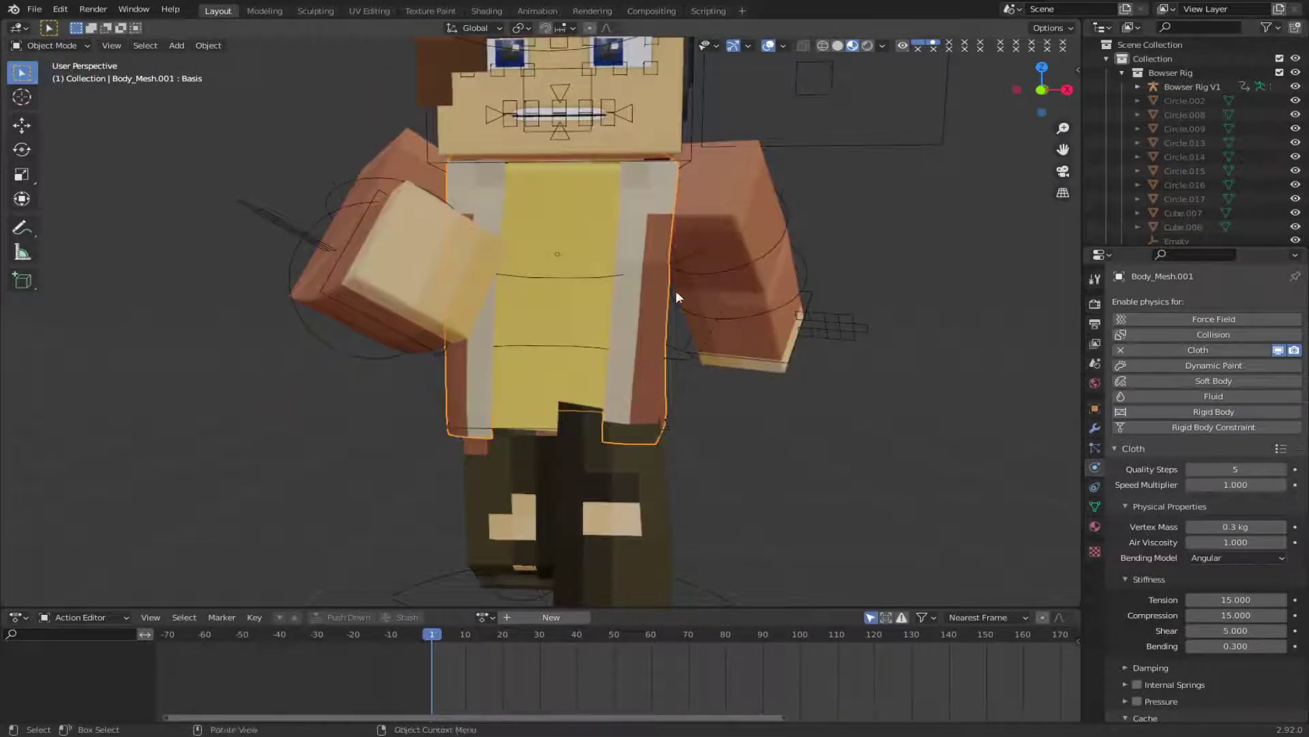
Start a new file without saving the current one and delete all of its default objects.
left_click(35, 9)
mouse_move(60, 28)
left_click(255, 49)
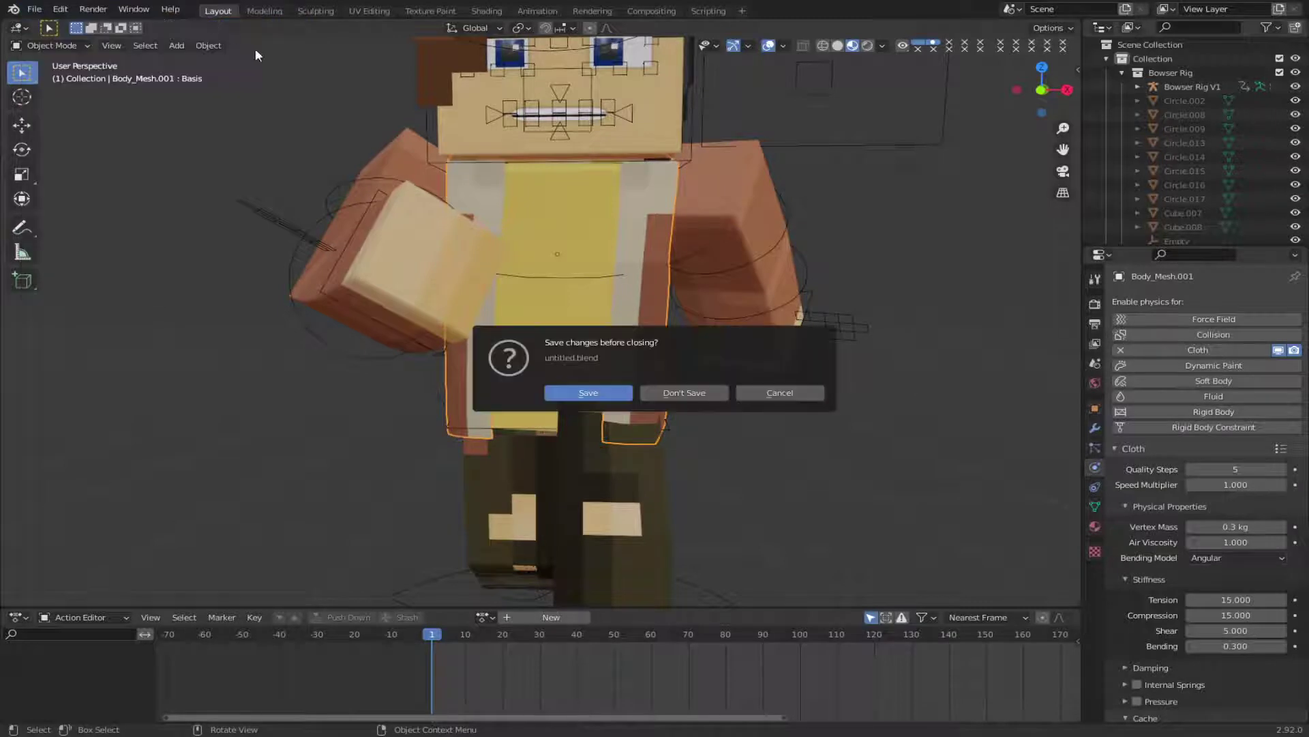
left_click(684, 392)
left_click(645, 467)
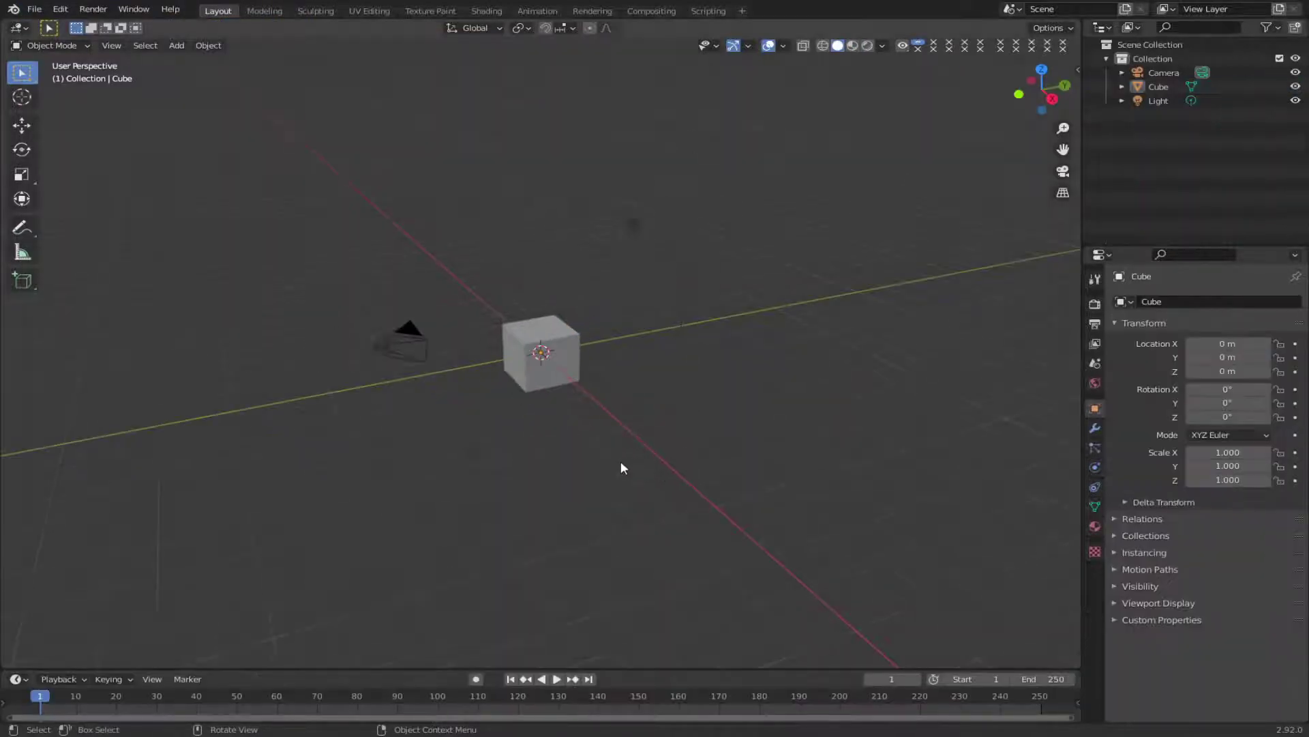
key("a")
key("Delete")
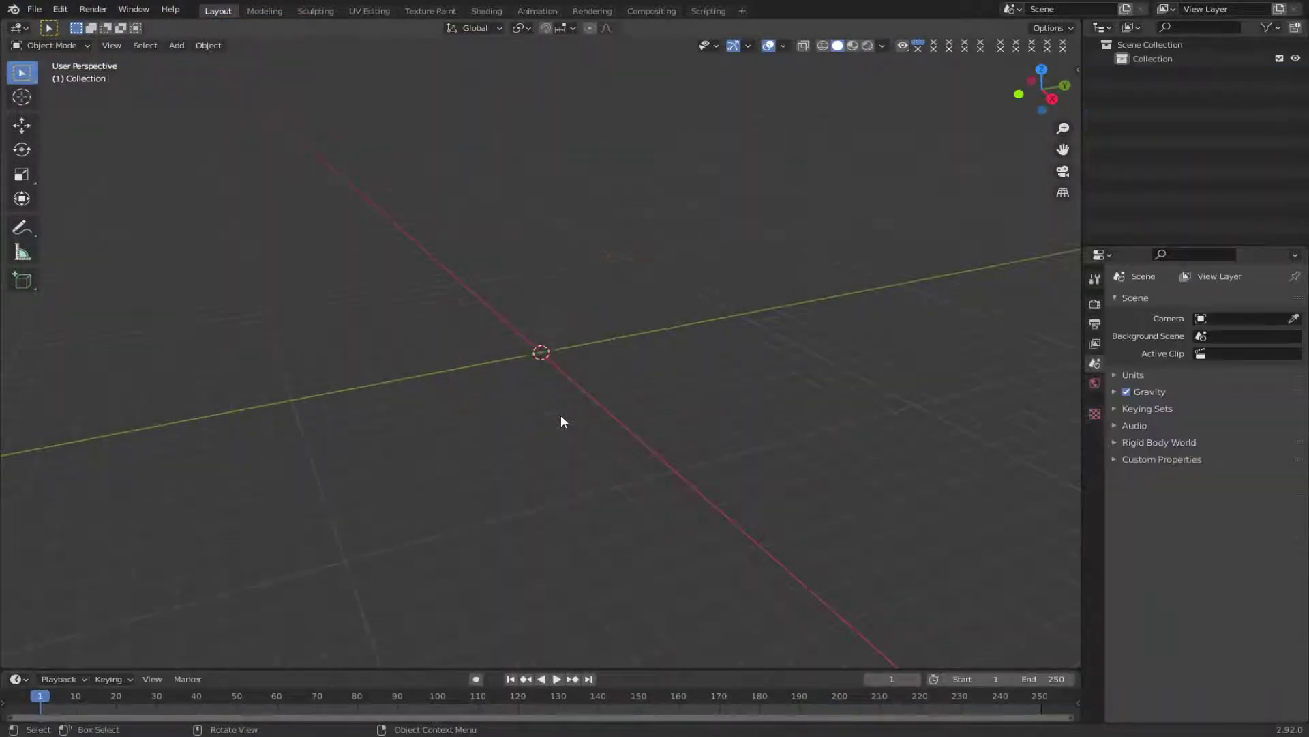
Append the Bowser Rig collection from its blend file into the empty scene.
left_click(34, 9)
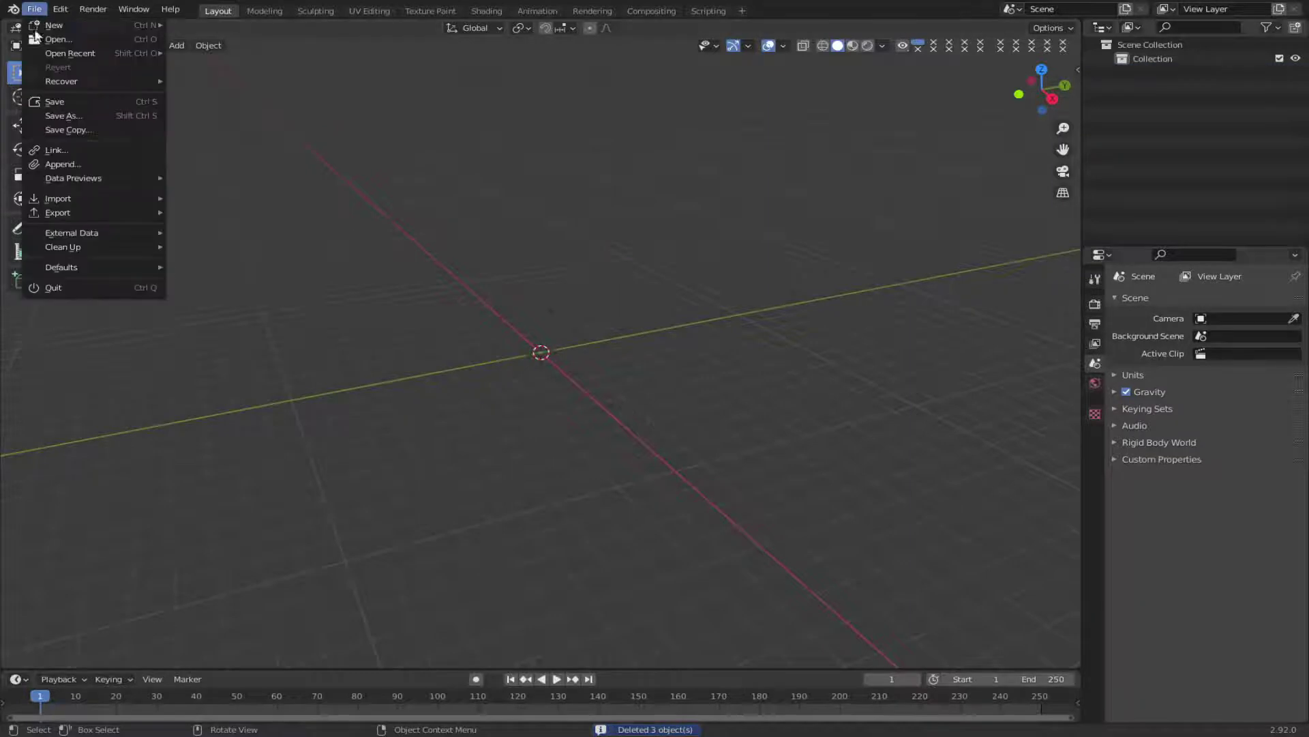
left_click(48, 151)
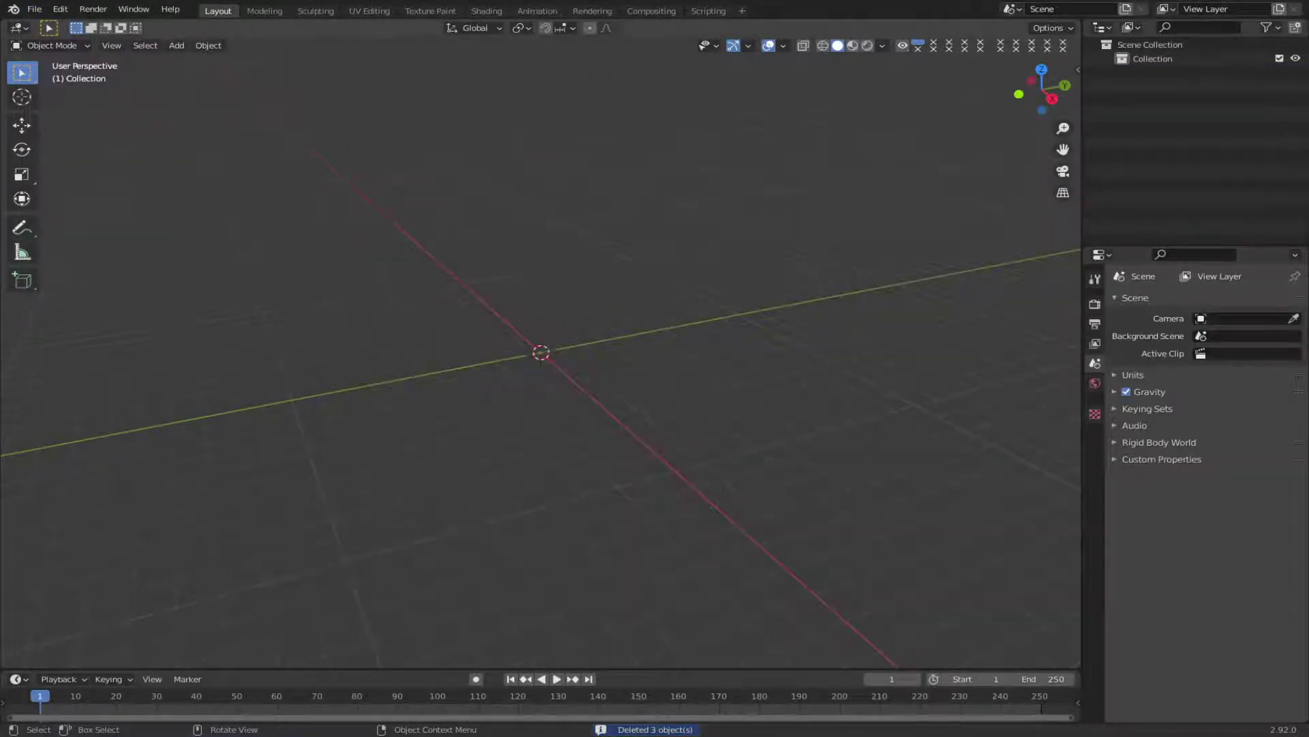
left_click(35, 9)
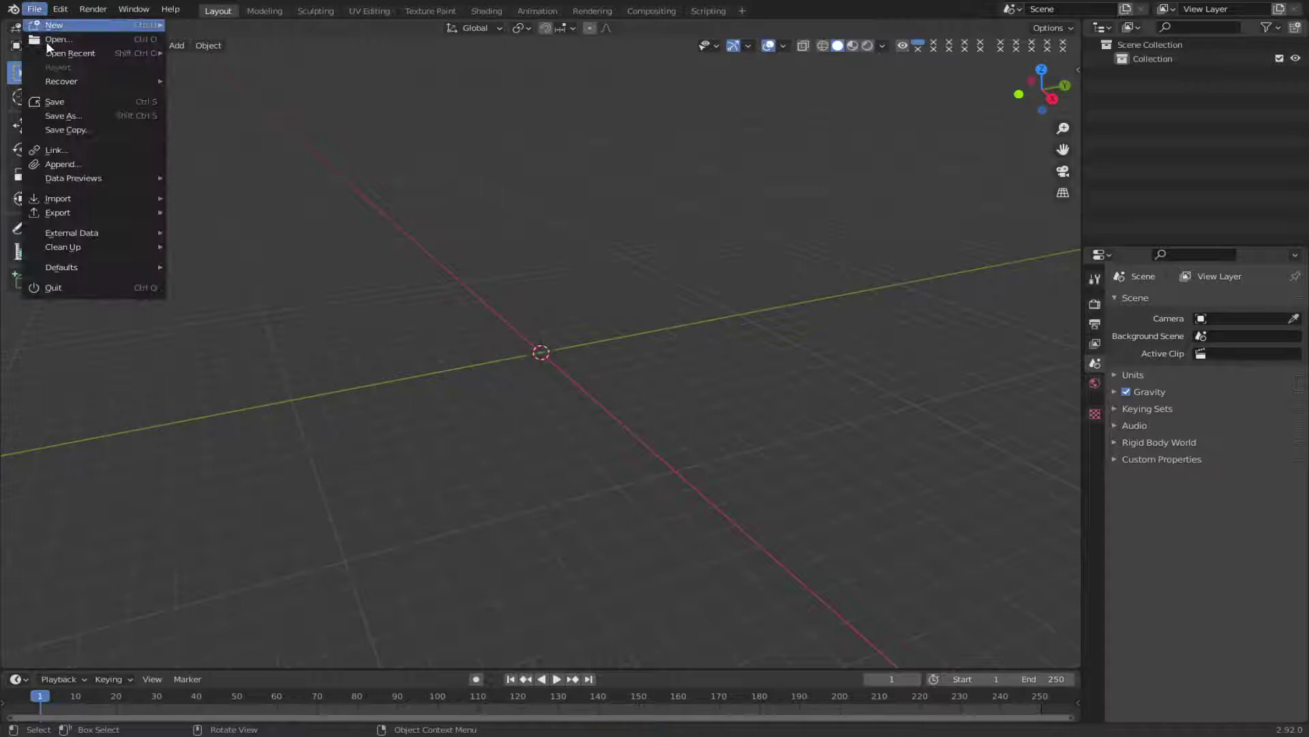
left_click(61, 164)
left_click_drag(418, 161, 419, 200)
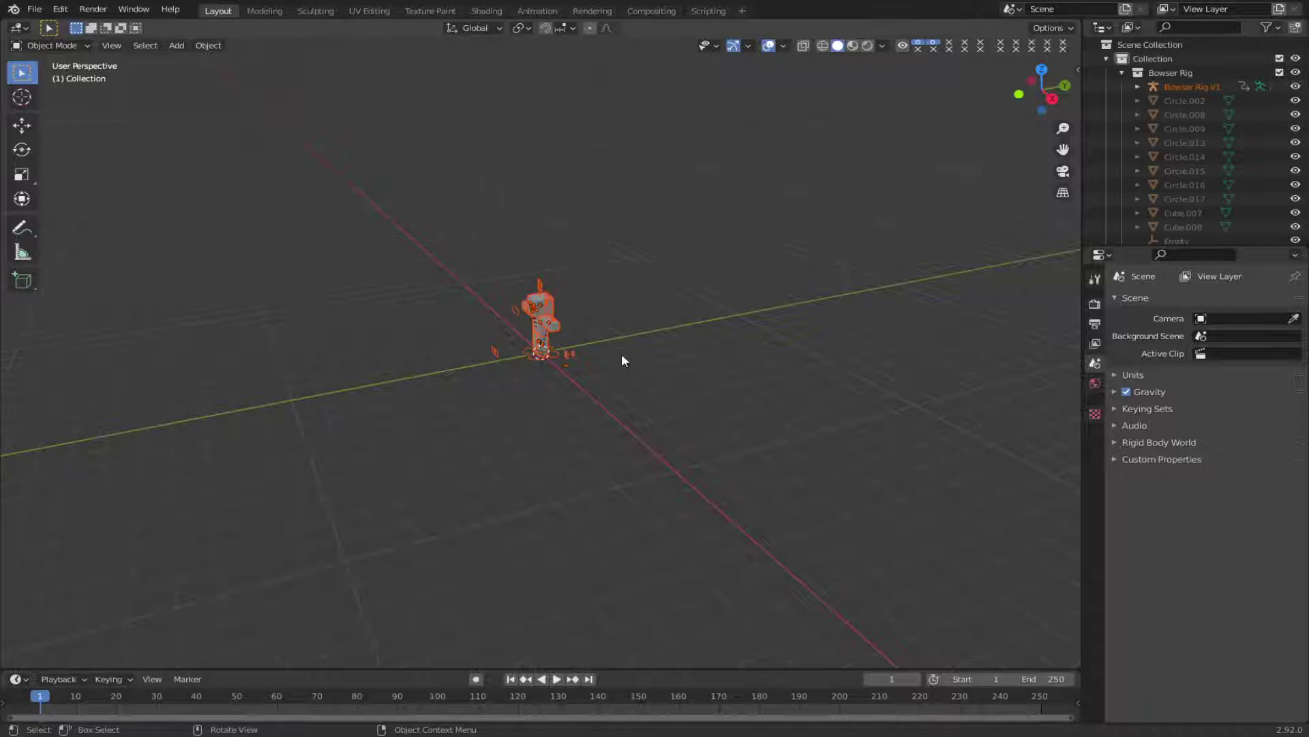
Delete the extra objects beside the rig's feet and show the viewport in material preview shading.
left_click_drag(564, 346, 580, 372)
key("Delete")
left_click(545, 359)
middle_click_drag(545, 359, 605, 348)
key("z")
left_click(603, 444)
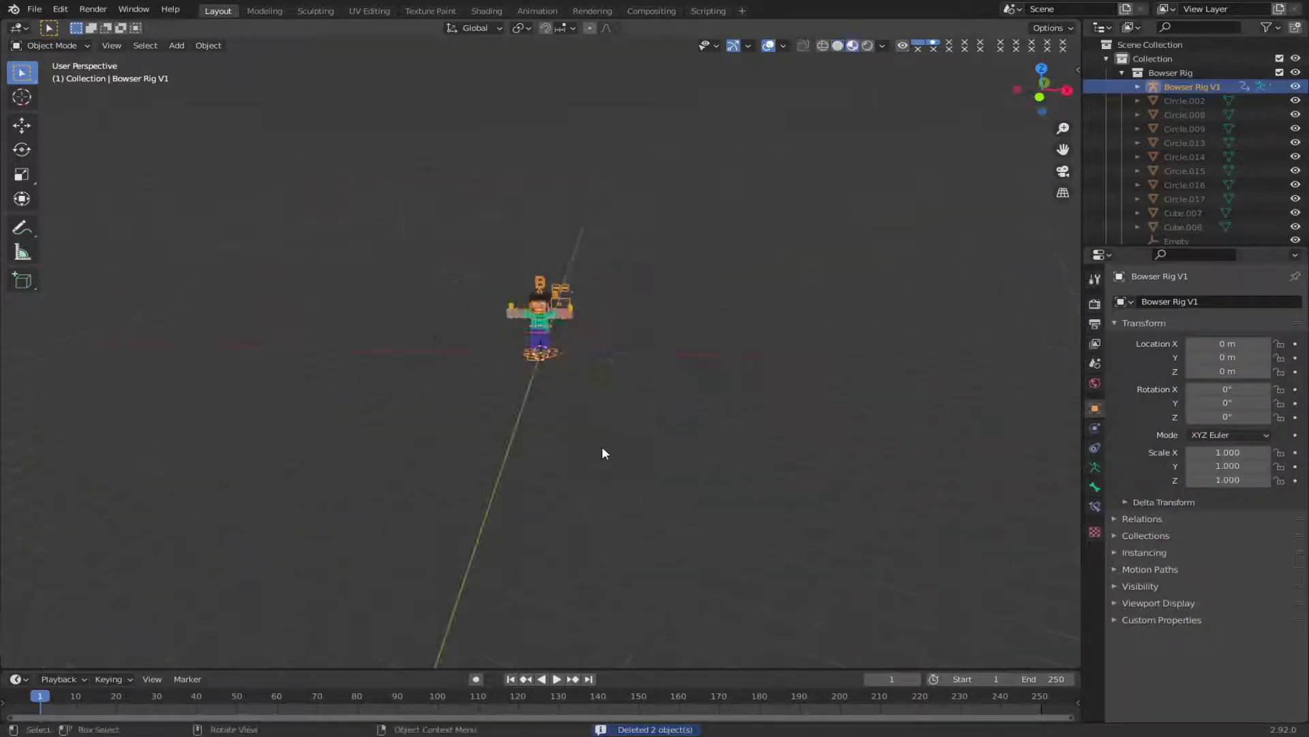
Replace the image texture in the torso's Skin material with the custom character skin file beginning with e2620eda30a849f77.
scroll(573, 409, "up", 6)
middle_click_drag(523, 348, 556, 364)
scroll(557, 368, "up", 4)
middle_click_drag(560, 372, 563, 387, "shift")
scroll(560, 372, "down", 3)
left_click(556, 318)
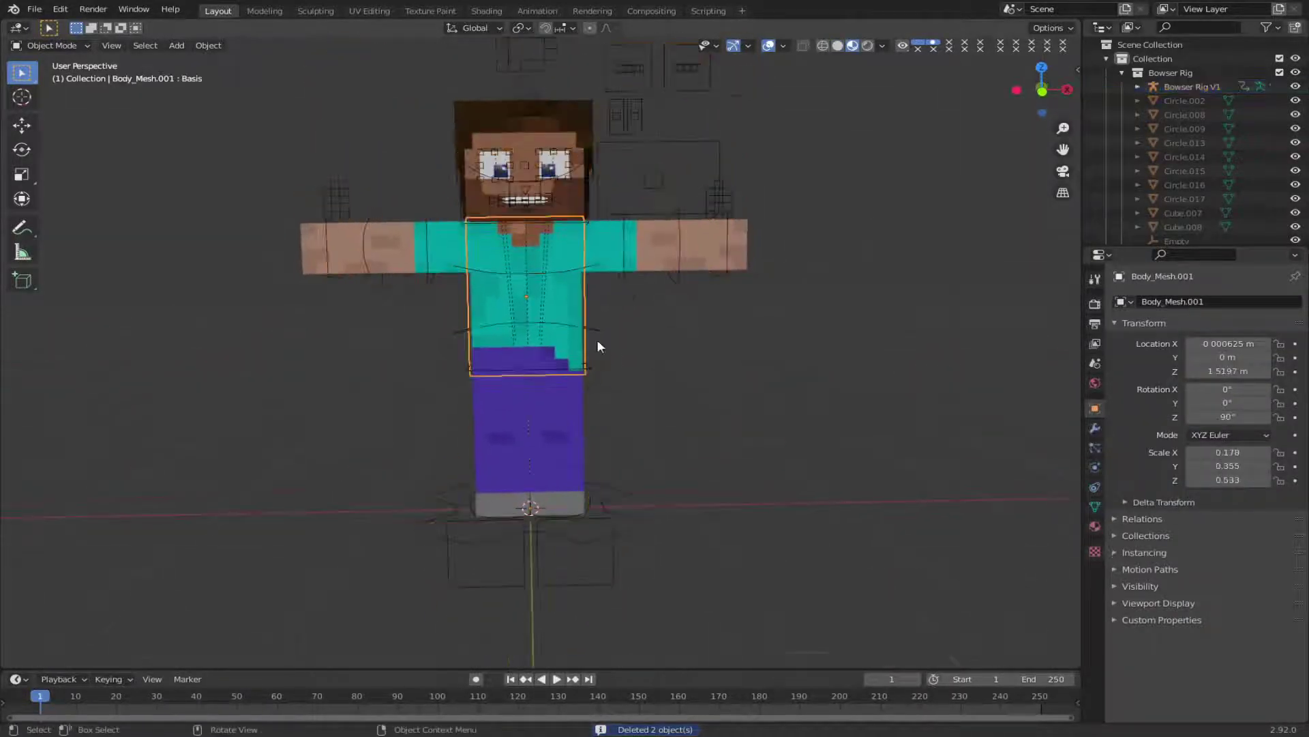
left_click(1095, 507)
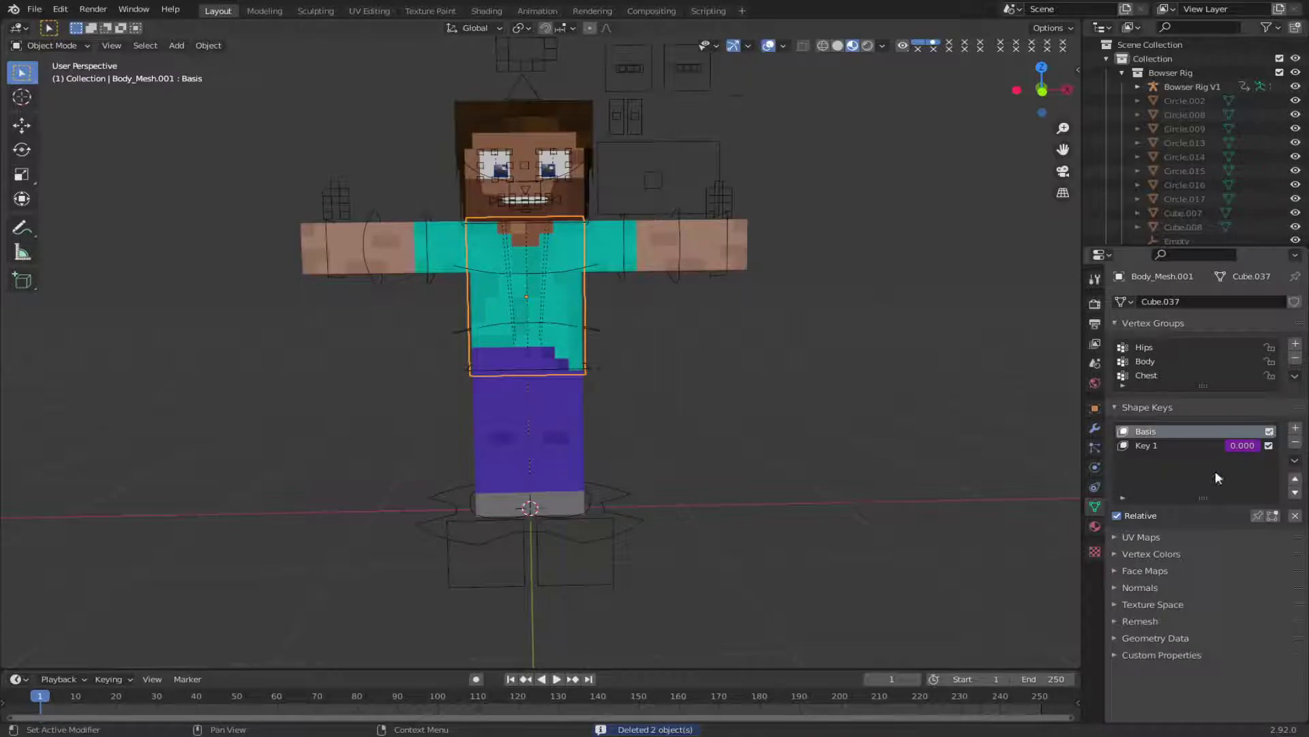
left_click(1096, 526)
left_click(1294, 489)
left_click(1274, 488)
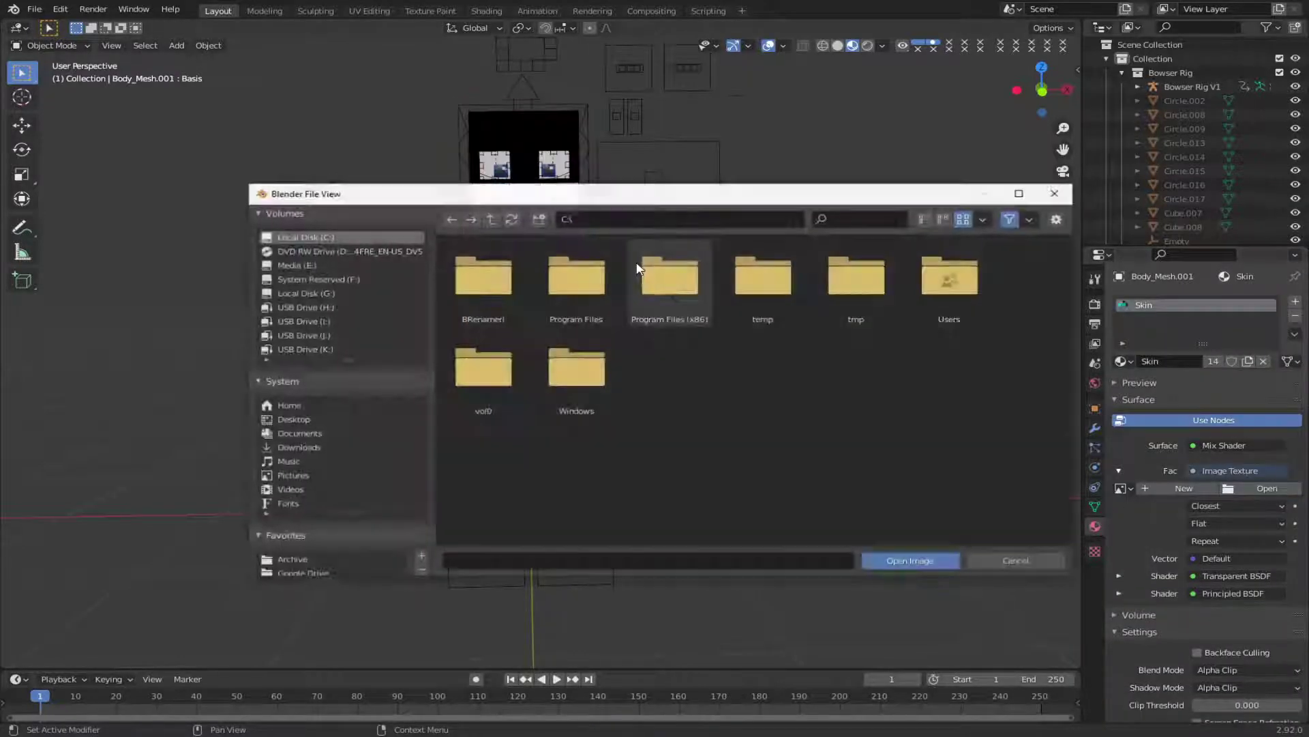
key("Escape")
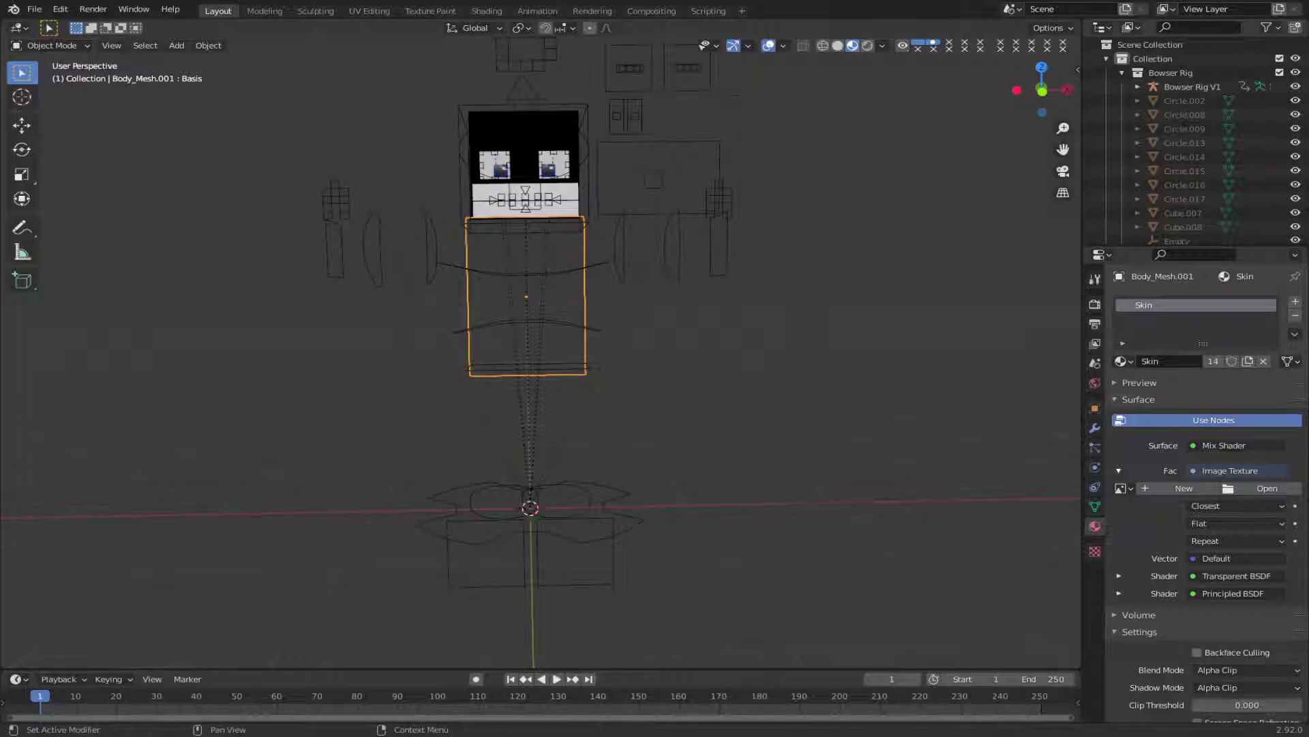
Delete the outer skin-layer meshes on the leg and both arms.
scroll(456, 319, "up", 3)
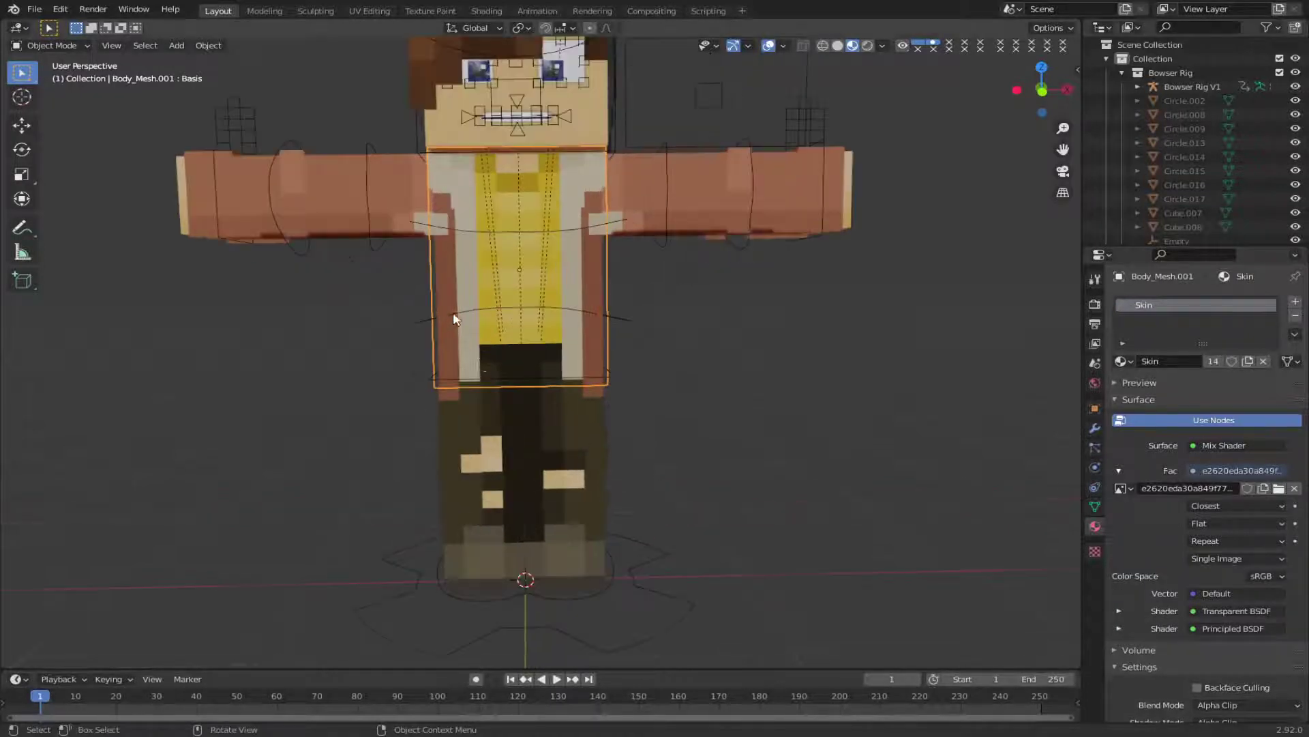
left_click(466, 441)
key("Delete")
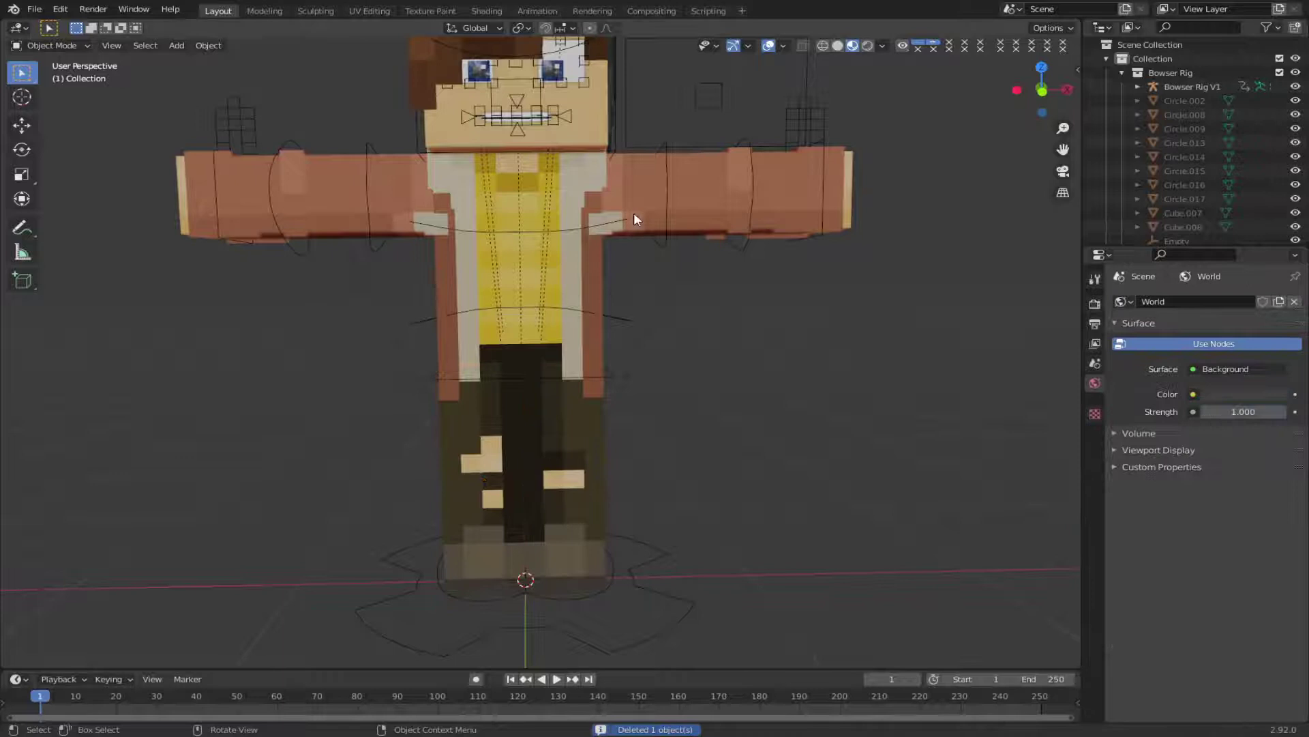
left_click(600, 217)
key("Delete")
left_click(342, 210)
key("Delete")
left_click(450, 271)
middle_click_drag(452, 280, 505, 331)
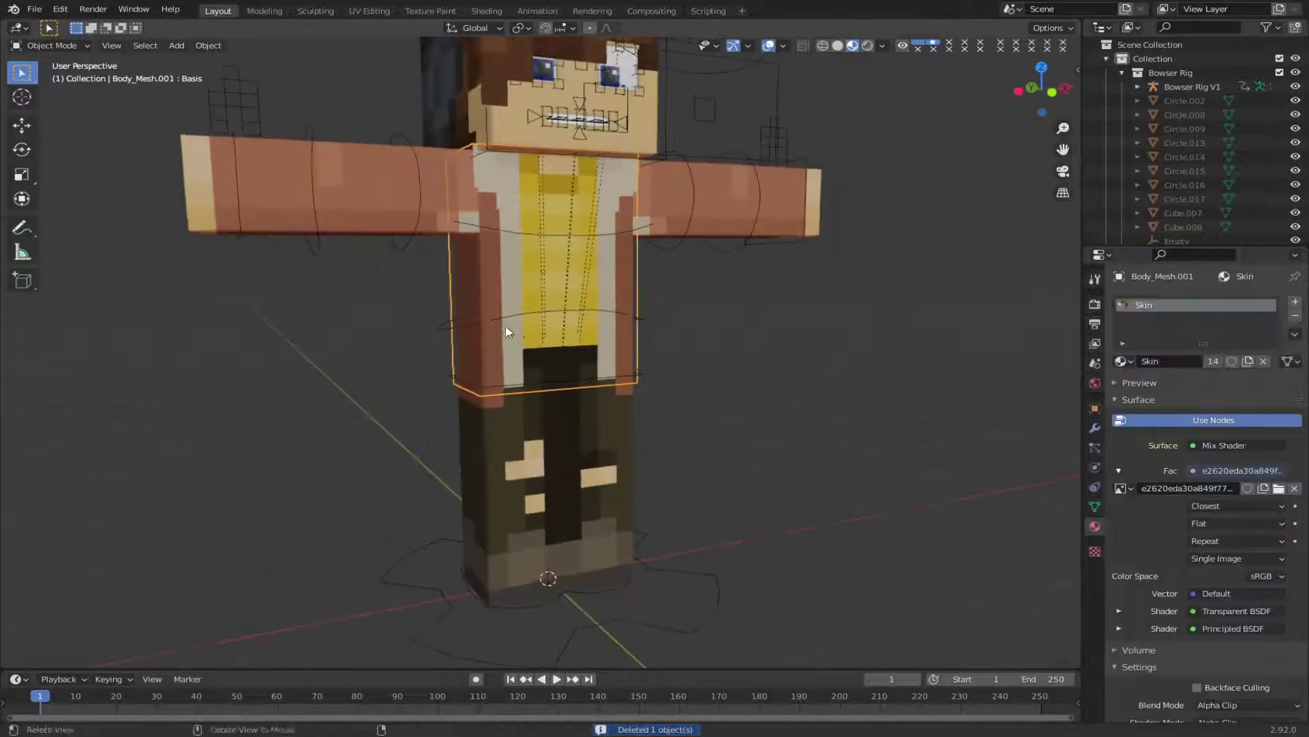
key("g")
right_click(735, 304)
middle_click_drag(634, 309, 609, 374, "shift")
key("g")
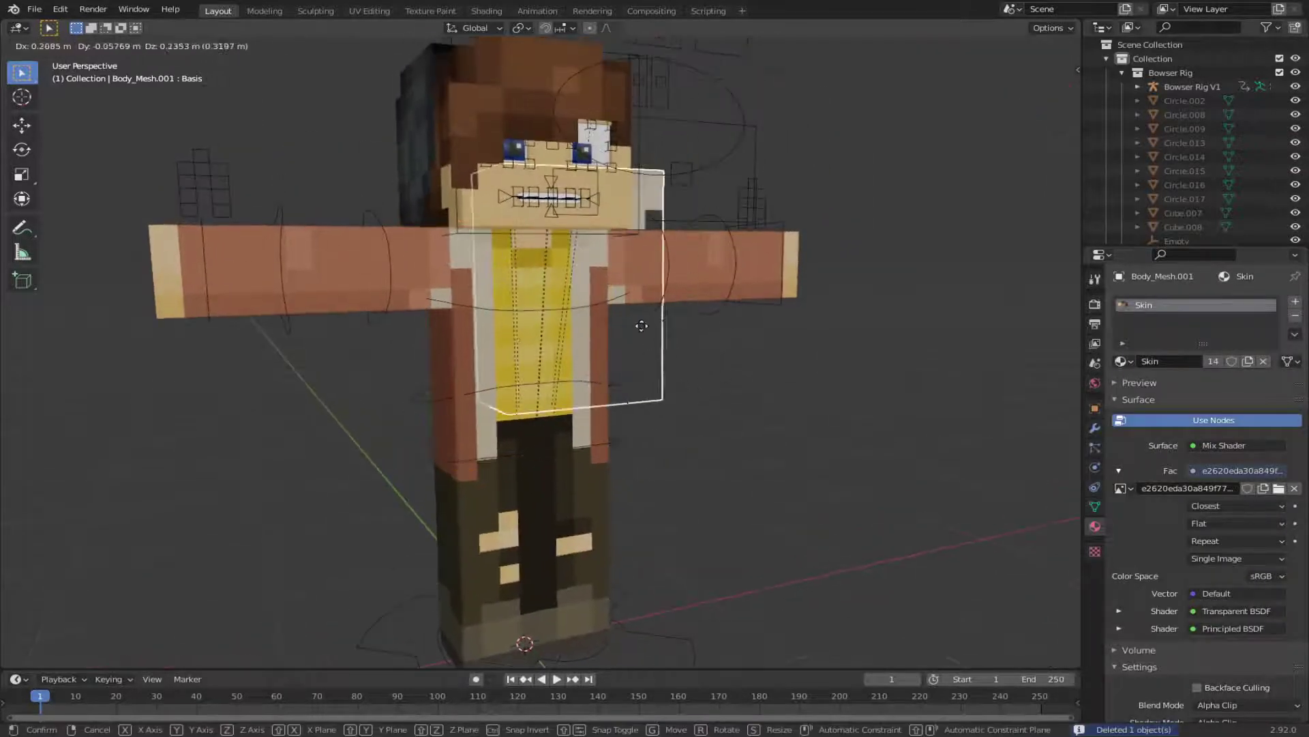
right_click(540, 393)
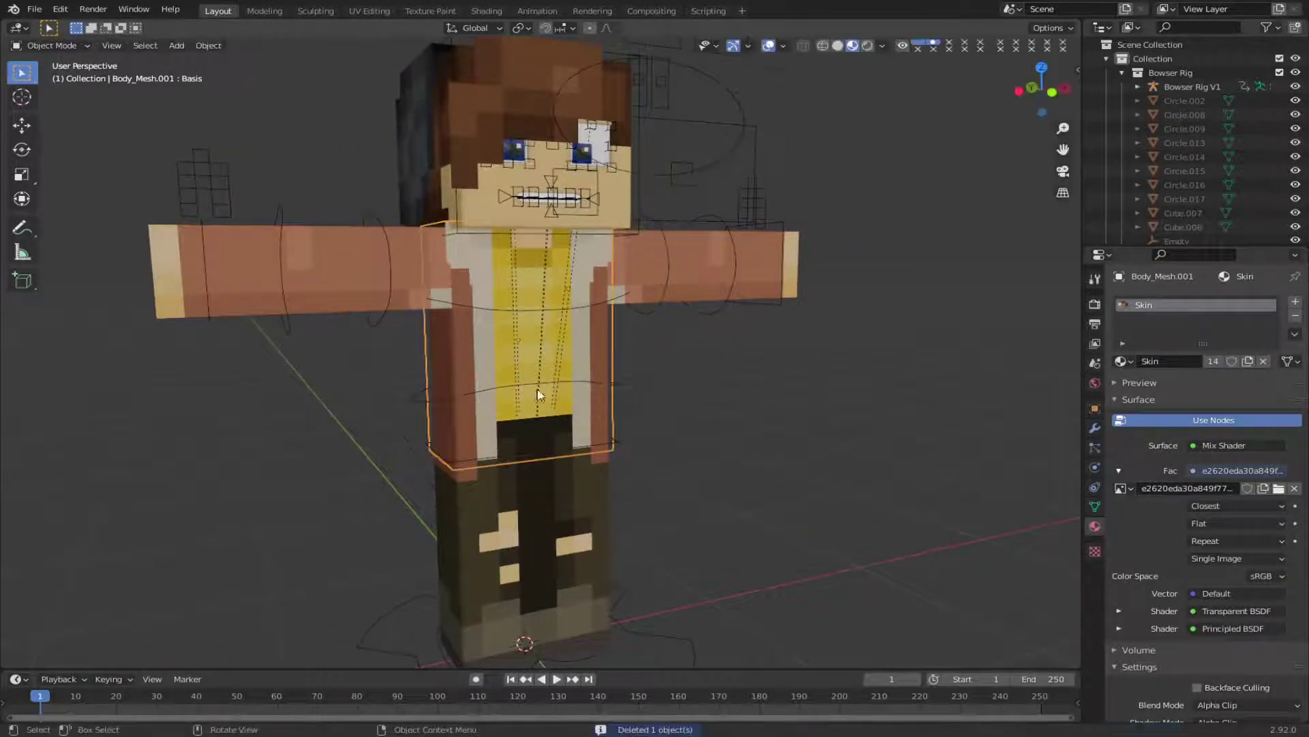
Try duplicating the inner torso mesh and scaling the copy up to about 1.11, and delete the copy.
left_click(558, 353)
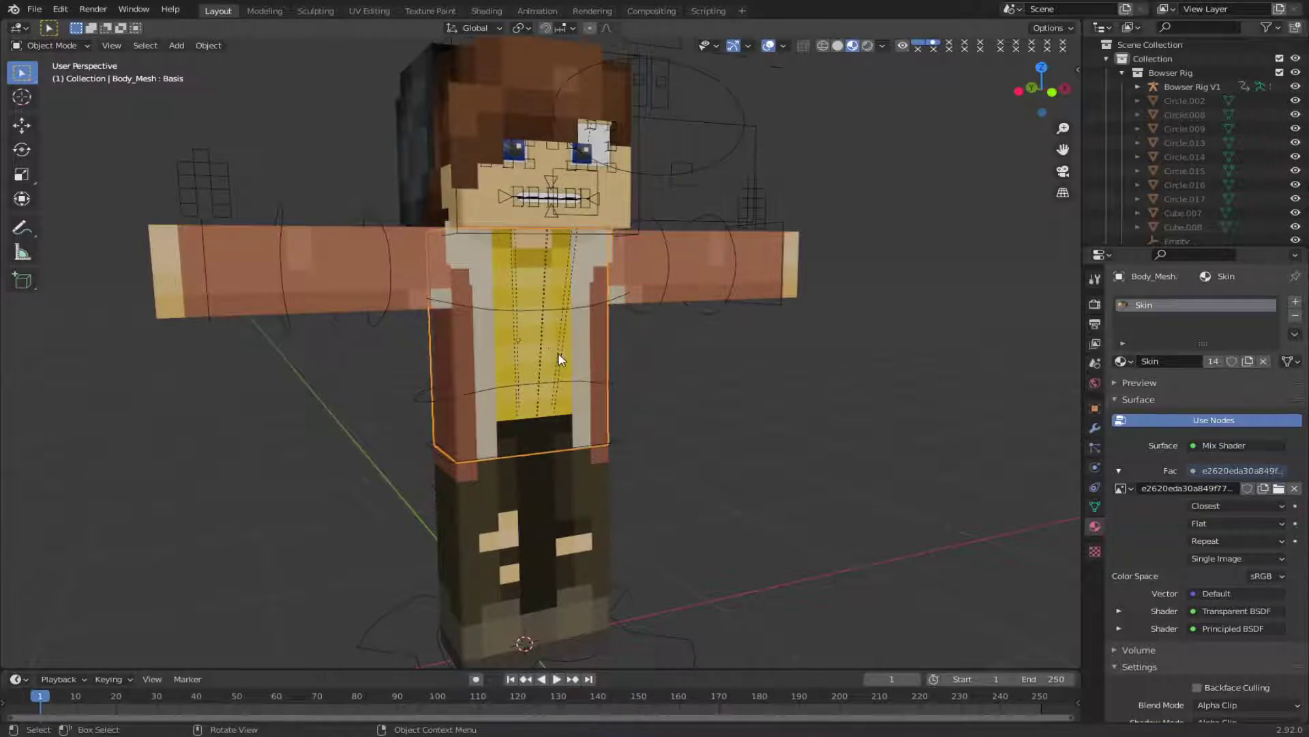
key("shift+d")
key("s")
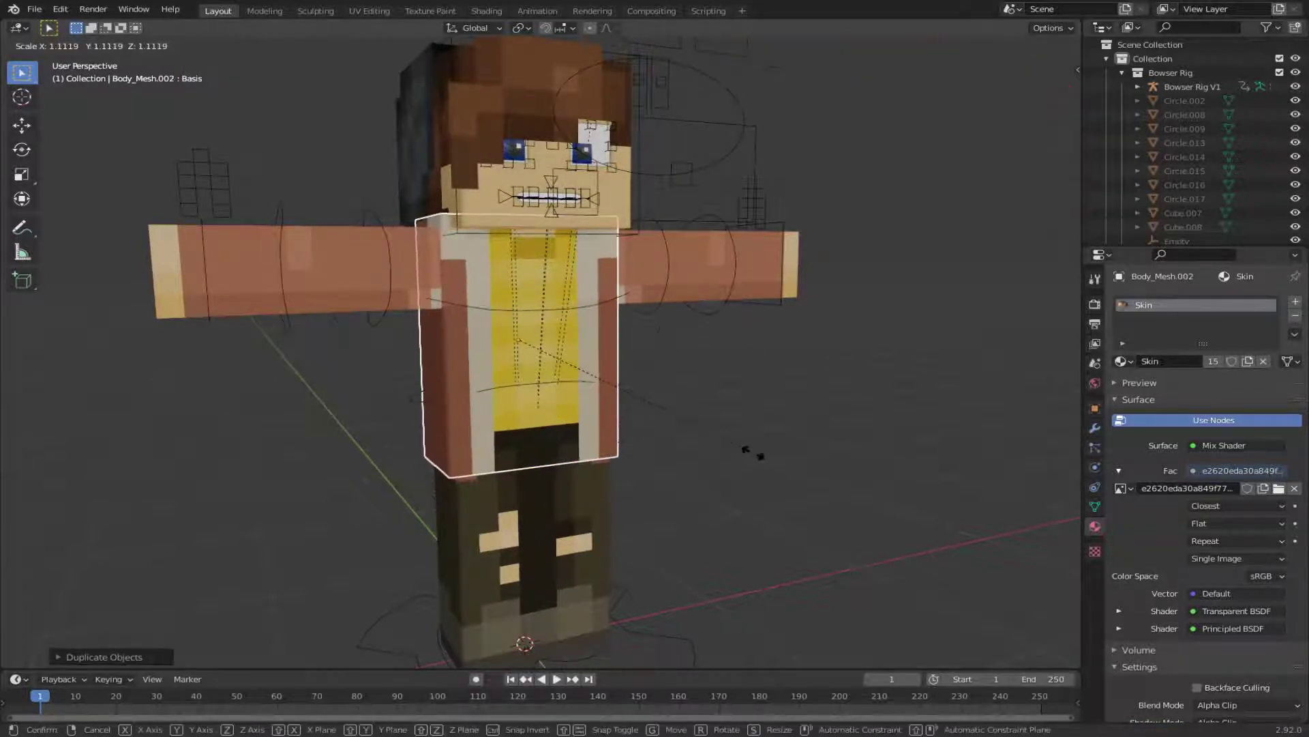
left_click(752, 454)
key("Delete")
Select the outer torso layer and examine its mesh grid up close in edit mode.
left_click(459, 371)
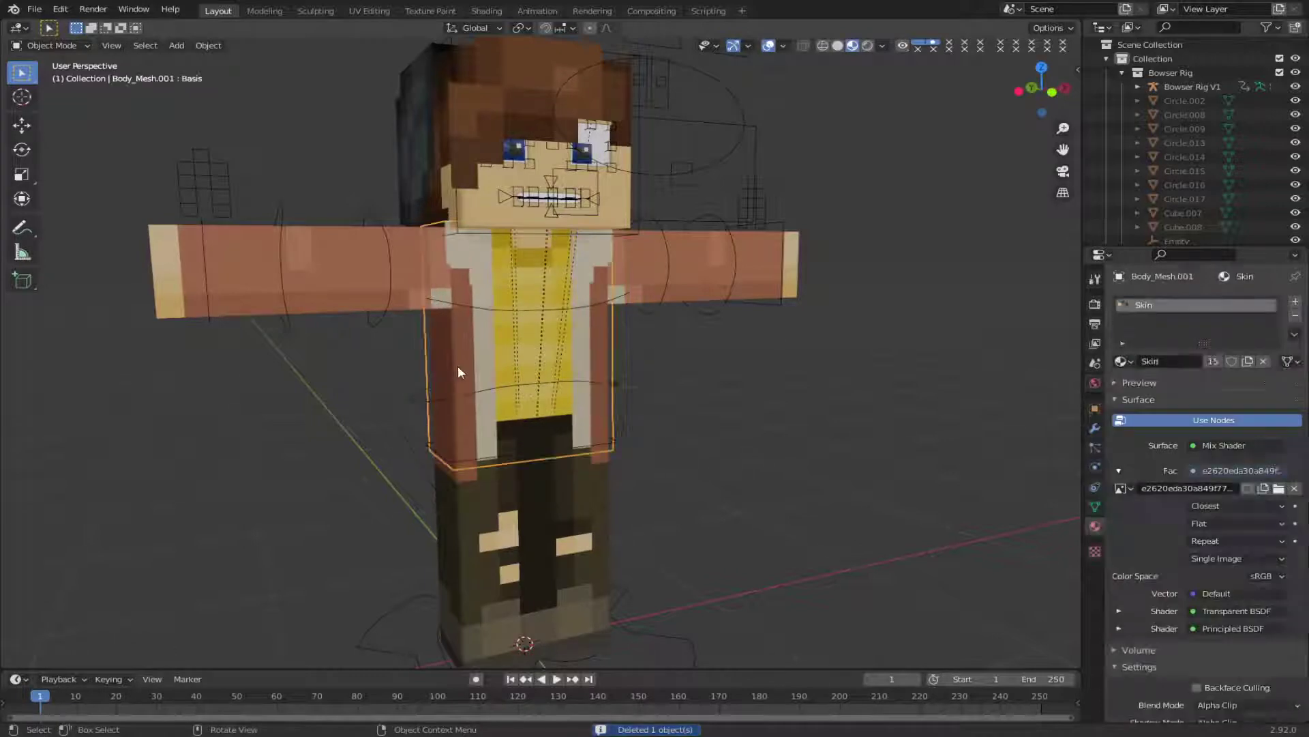
middle_click_drag(459, 370, 410, 345)
scroll(497, 389, "up", 4)
key("Tab")
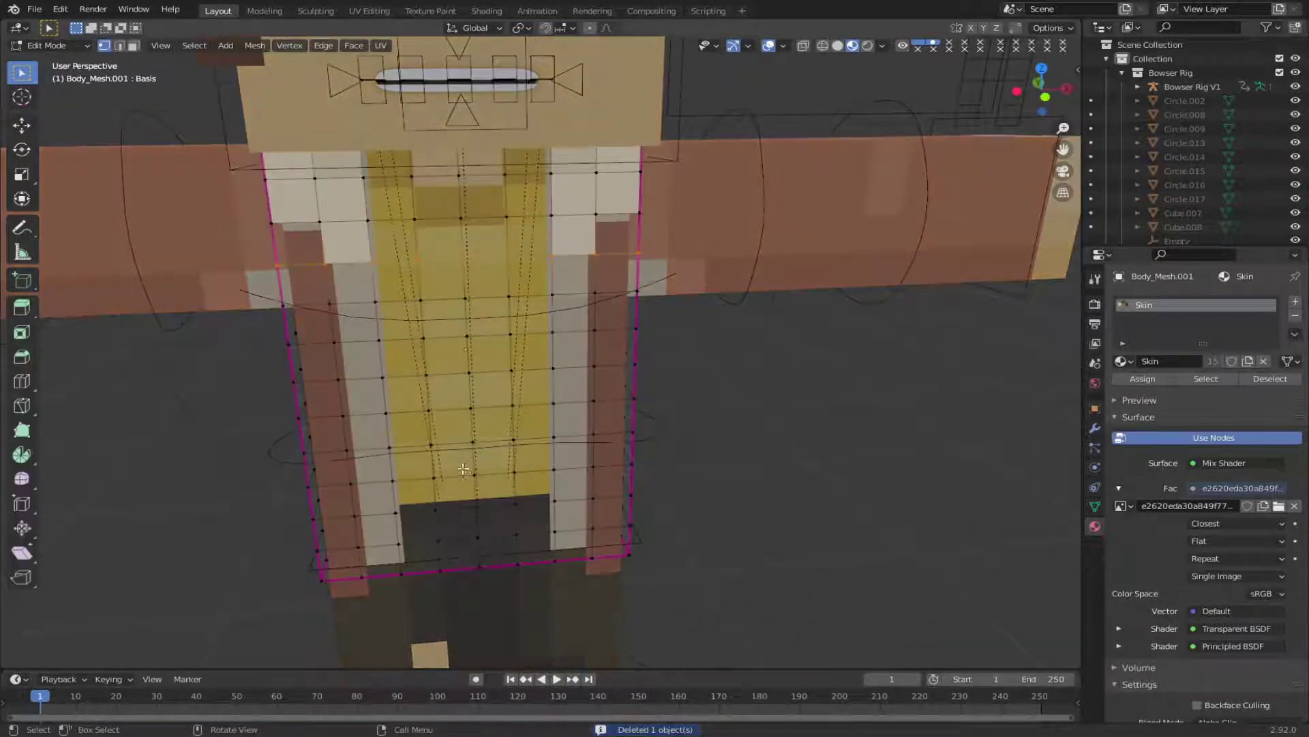
scroll(467, 463, "up", 1)
key("Tab")
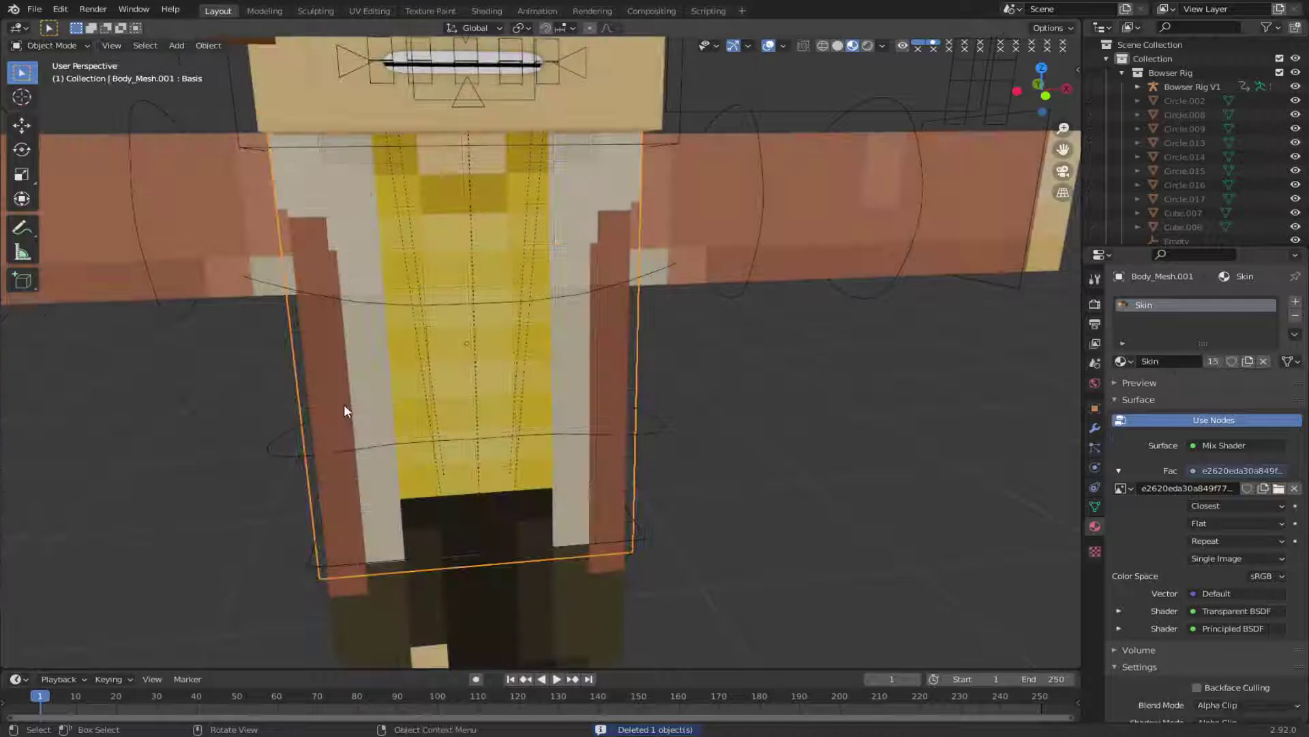
In the UV Editing workspace, move all UVs of the outer torso layer up by 0.25 onto the base torso texture.
left_click(363, 11)
key("a")
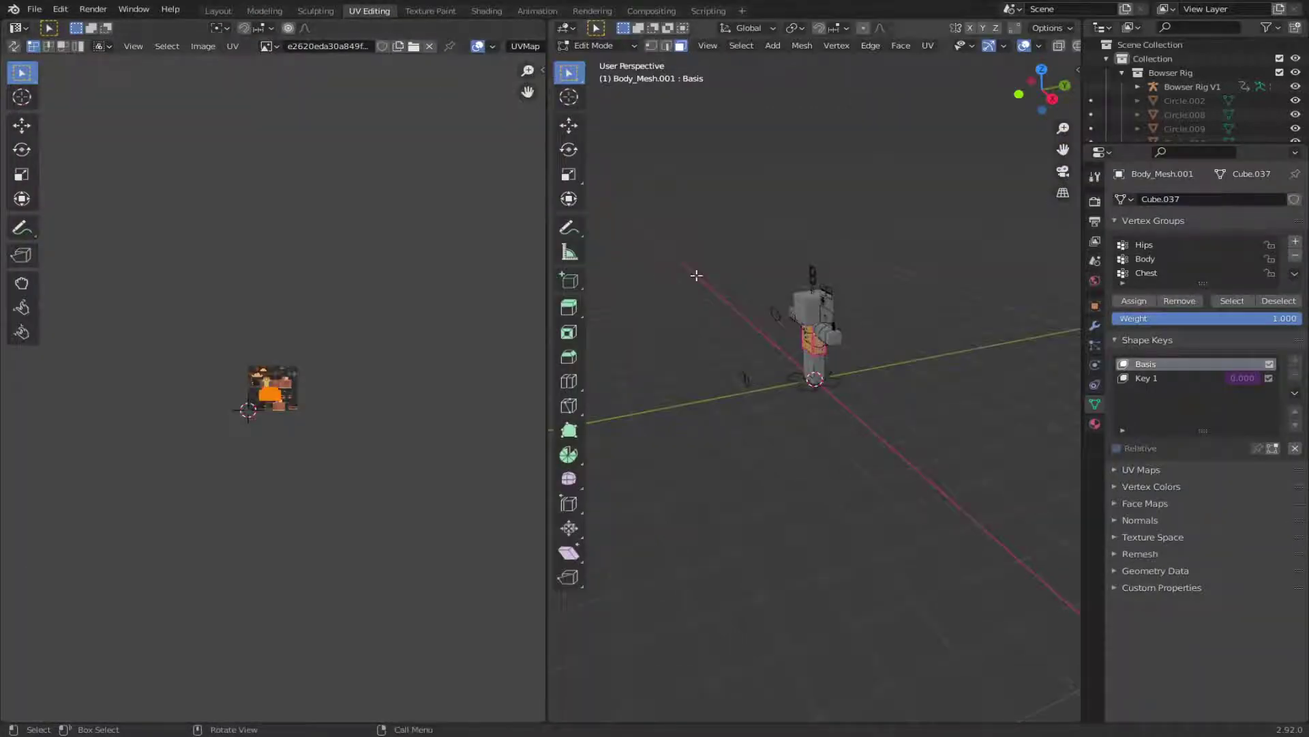
key("KP_Decimal")
key("z")
left_click(793, 335)
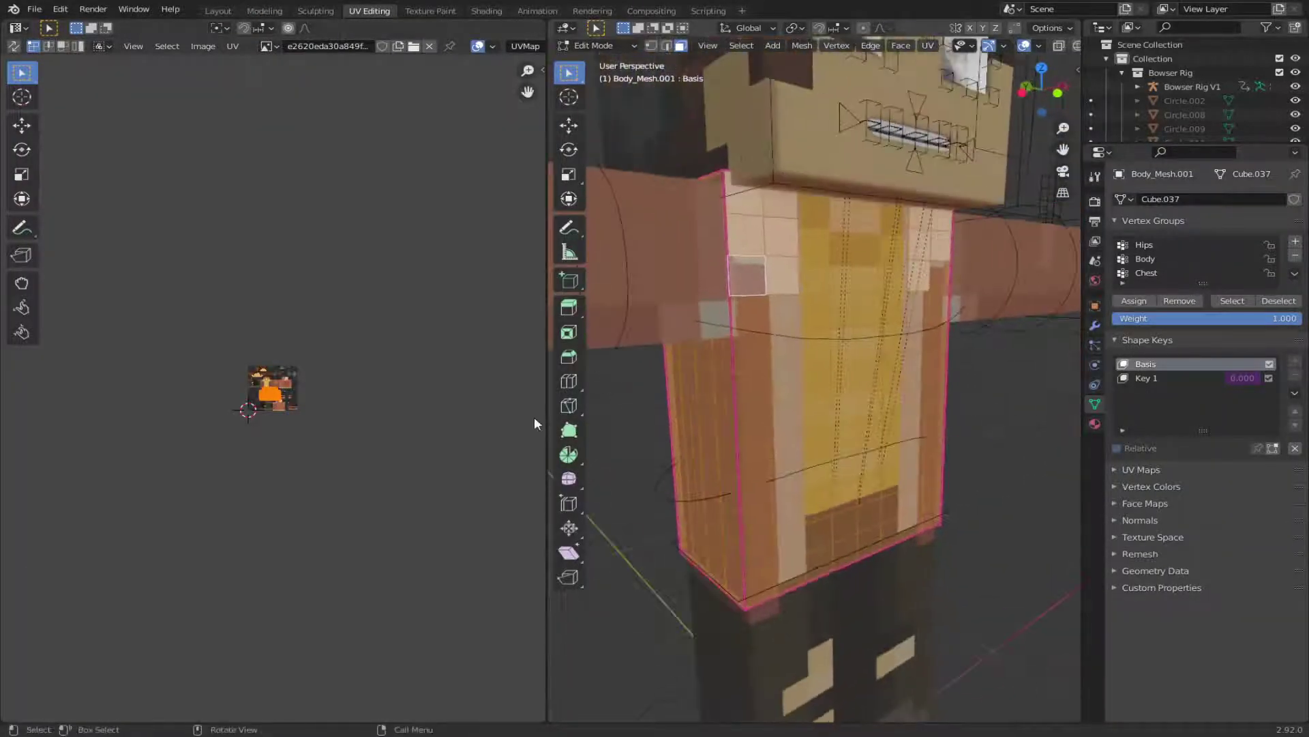
scroll(252, 451, "up", 10)
key("g")
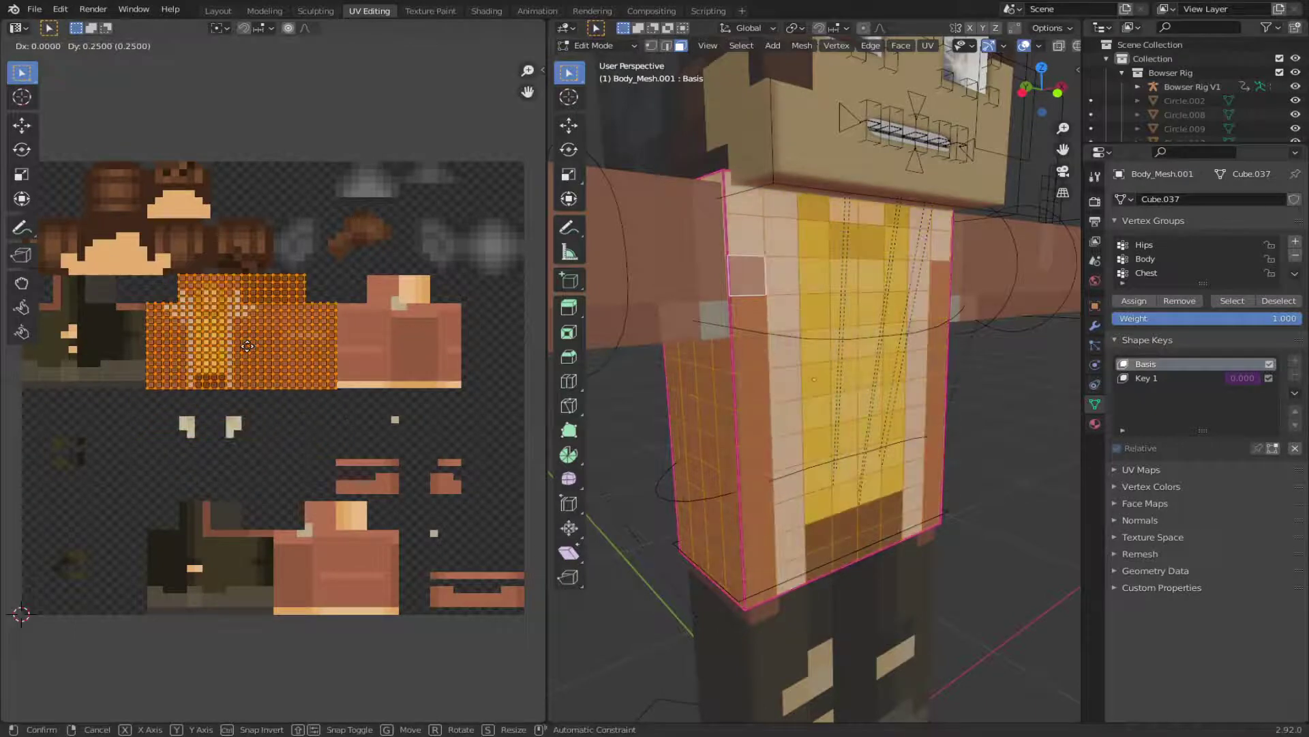
left_click(245, 341)
Delete the four central columns of front faces covering the yellow shirt and dark waist to open the jacket.
scroll(851, 523, "down", 1)
middle_click_drag(851, 524, 786, 523)
left_click(808, 525)
left_click(782, 241, "ctrl")
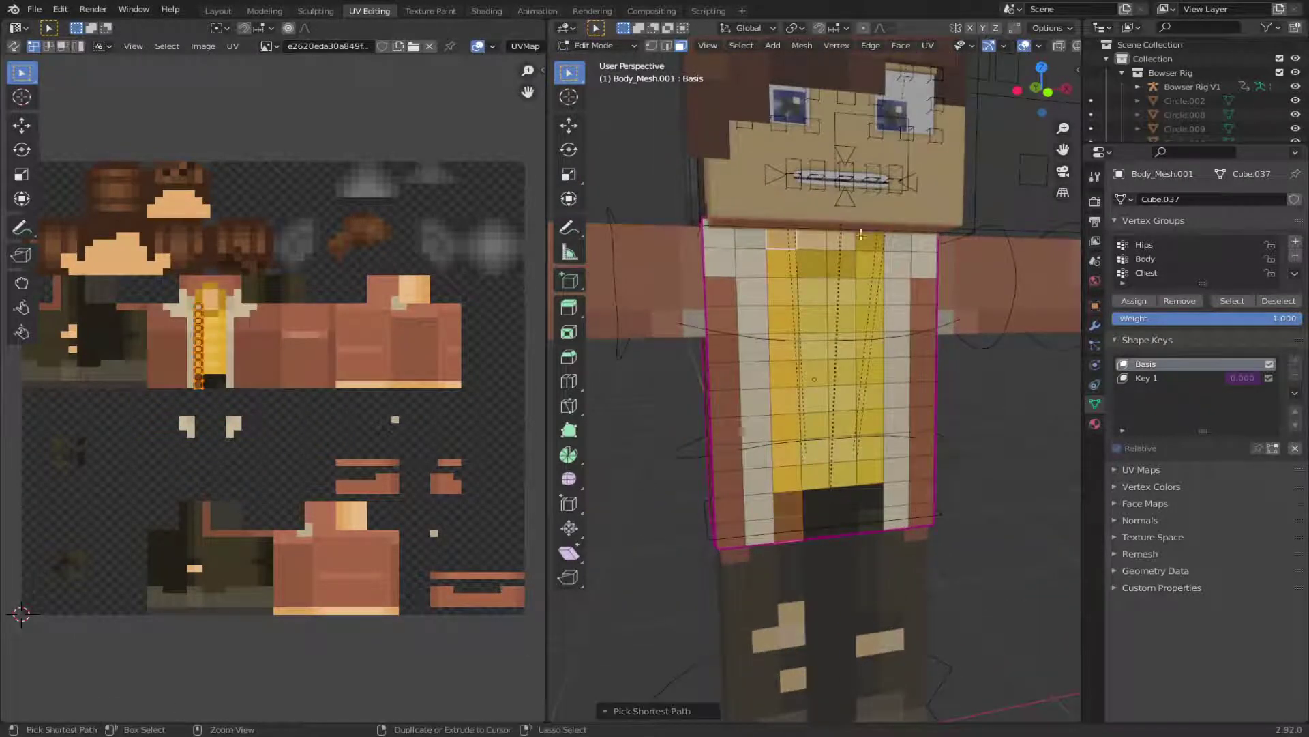
left_click(873, 245, "ctrl")
left_click(873, 528, "ctrl")
left_click(821, 532, "ctrl")
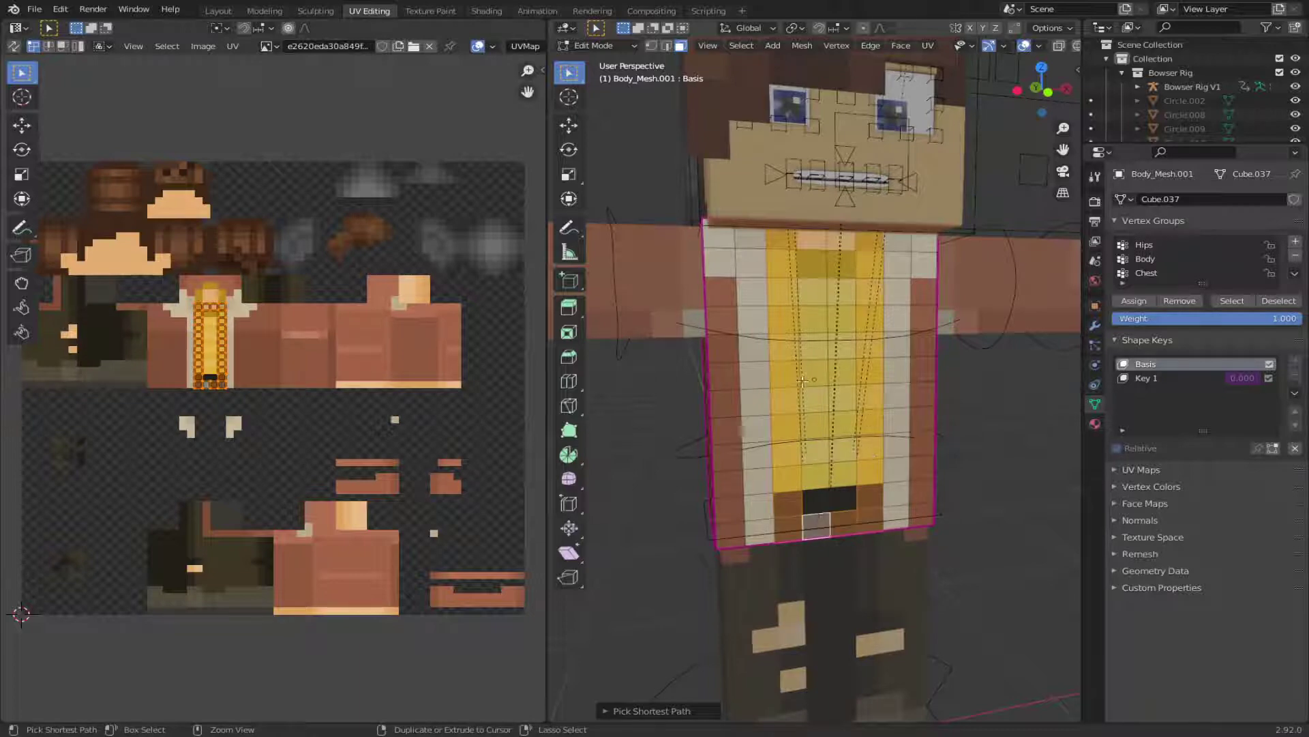
left_click(811, 254, "ctrl")
left_click(841, 264, "ctrl")
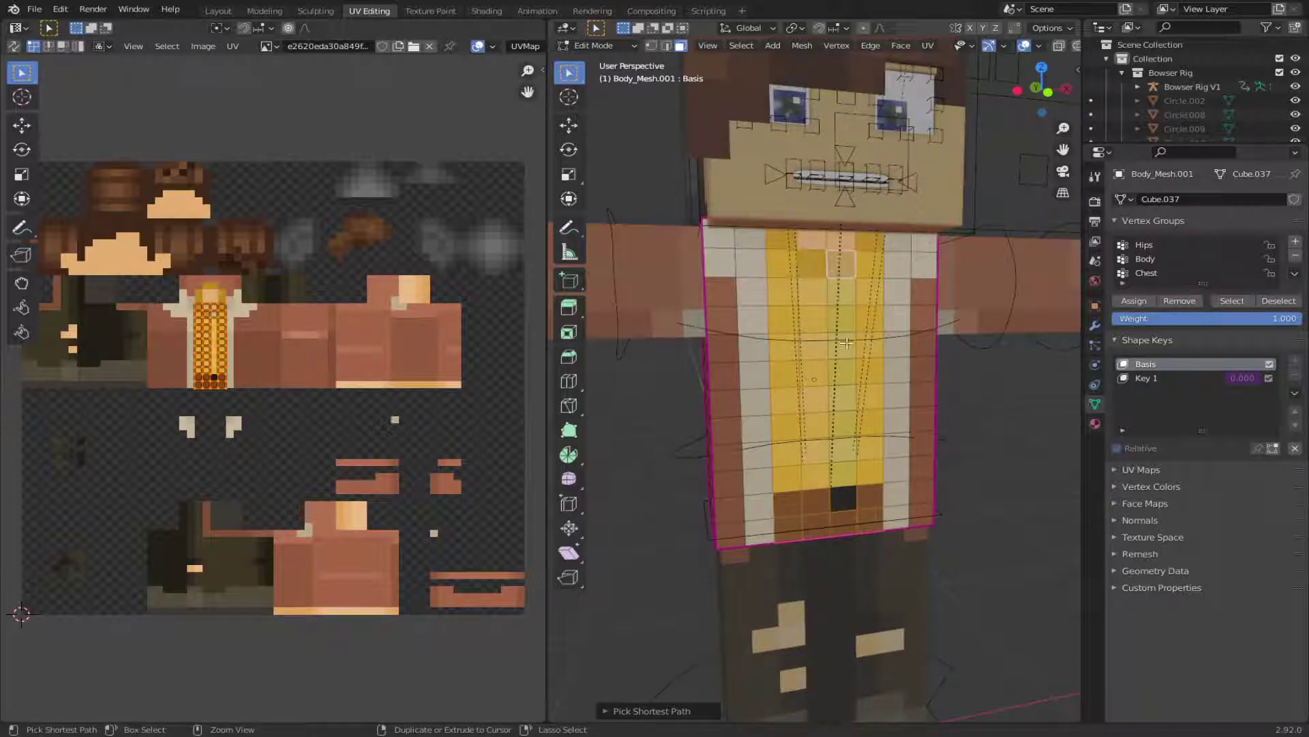
left_click(842, 518, "ctrl")
key("x")
left_click(845, 503)
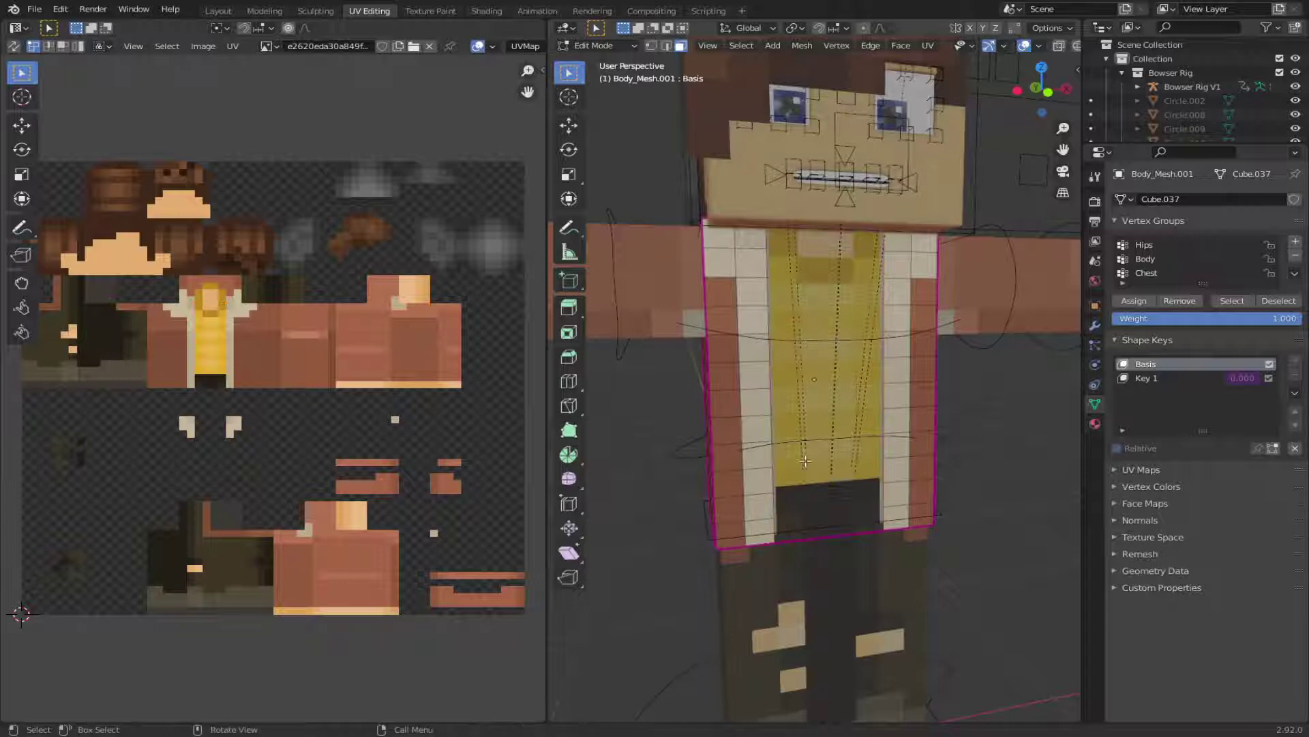
Hide every object except the jacket mesh by inverting the object selection.
middle_click_drag(806, 461, 871, 437)
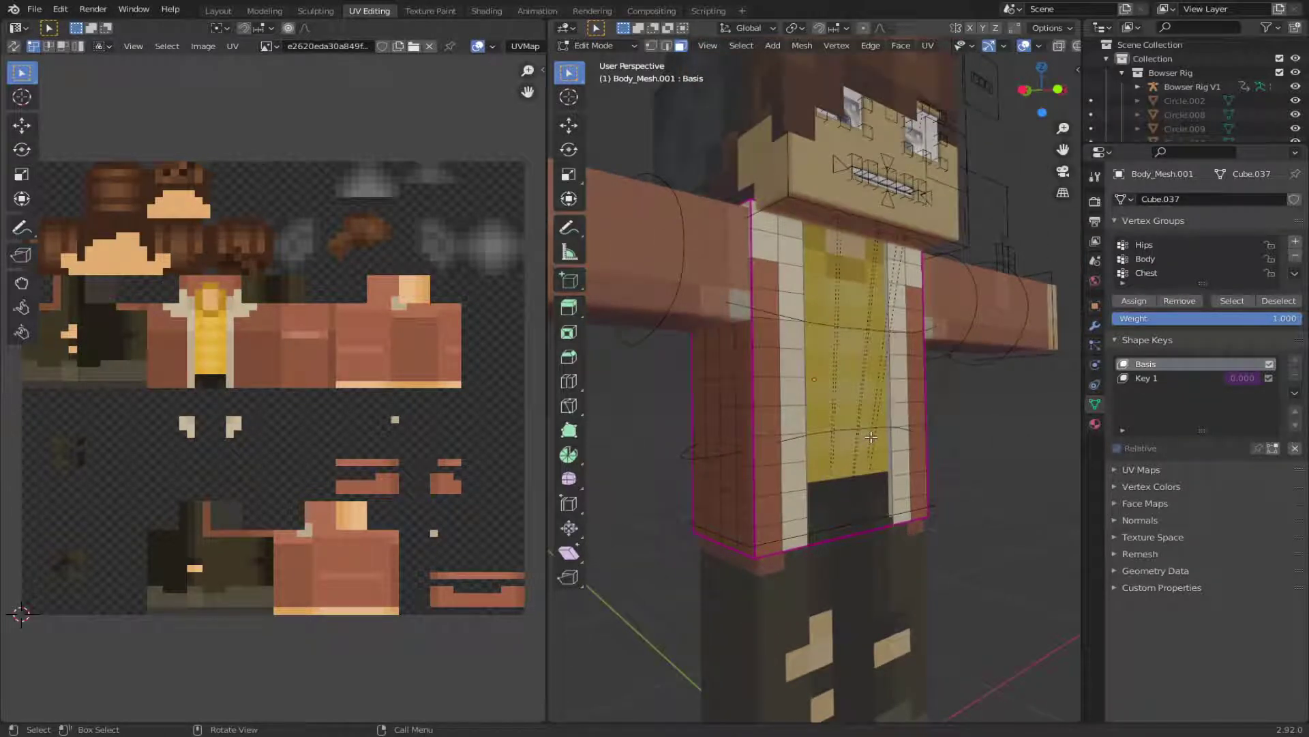
key("Tab")
key("ctrl+i")
key("h")
left_click(872, 435)
Delete all faces closing the underside of the jacket mesh and return to object mode.
key("Tab")
middle_click_drag(879, 435, 815, 435)
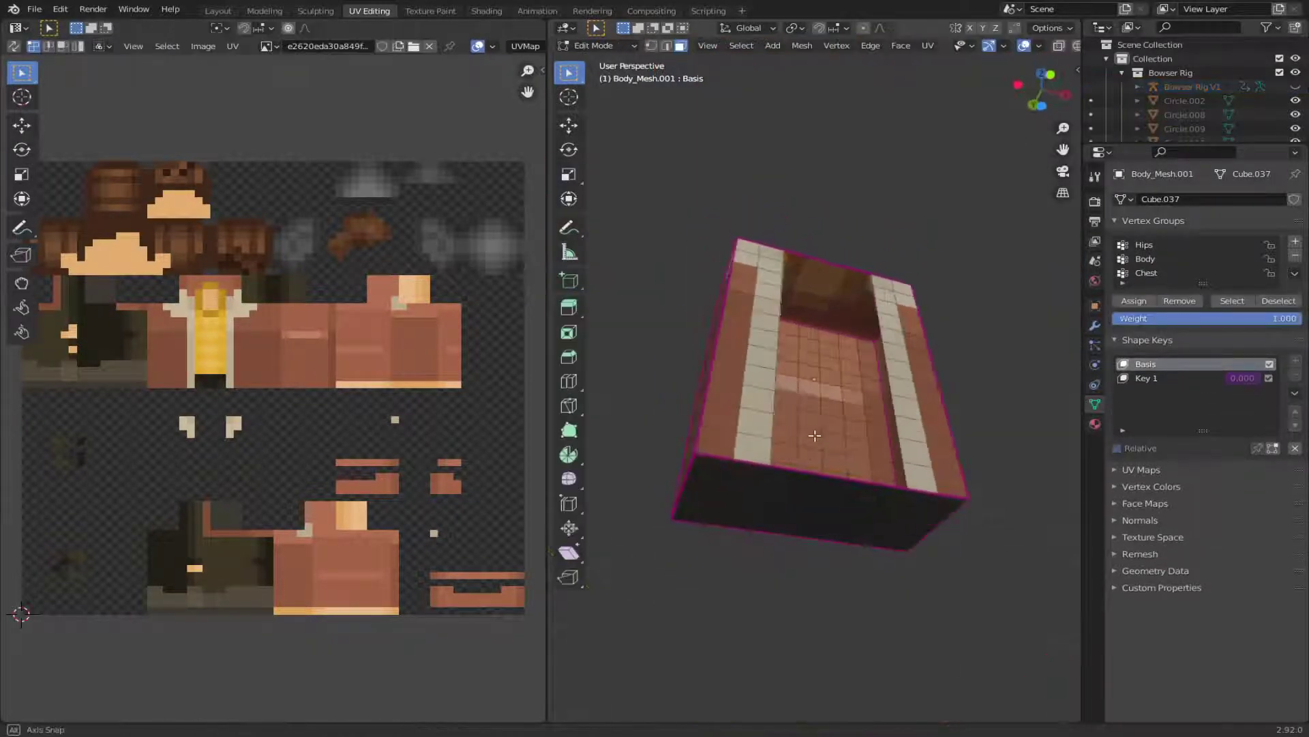
key("ctrl+KP_7")
left_click_drag(686, 313, 945, 429)
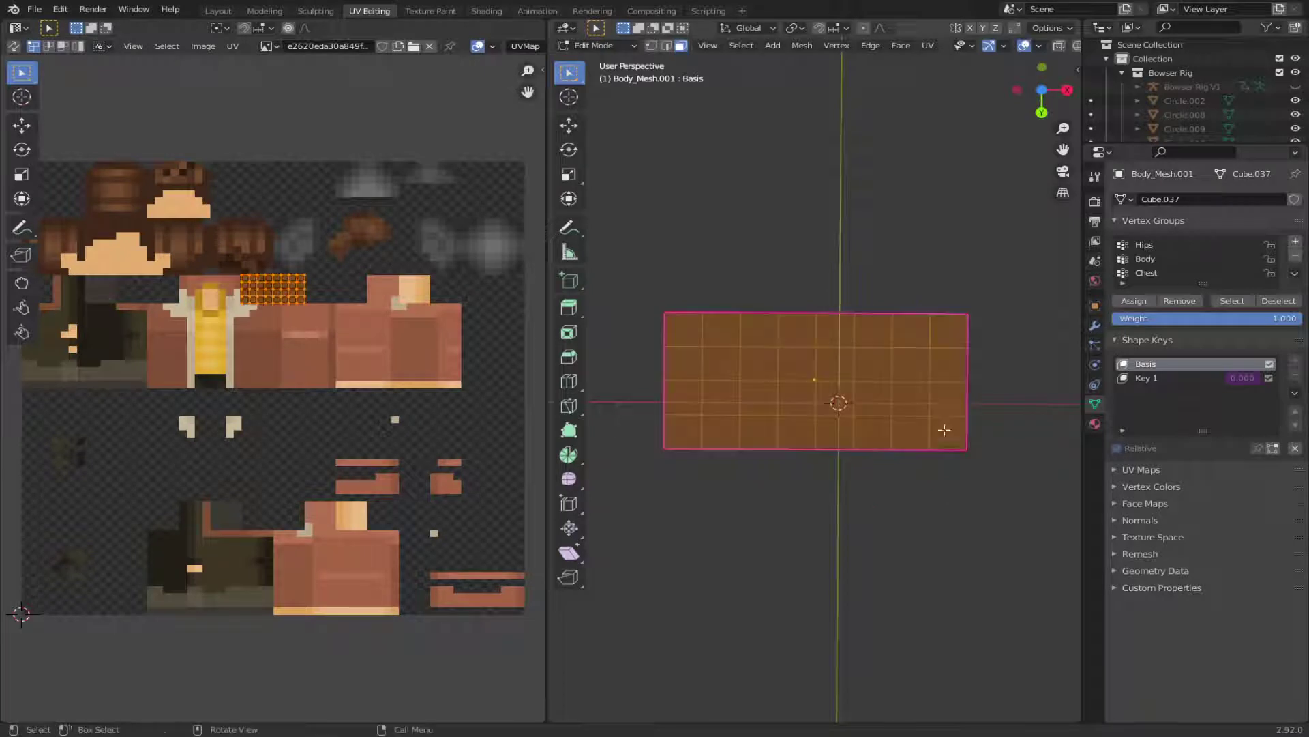
key("x")
left_click(944, 429)
key("Tab")
middle_click_drag(864, 367, 885, 527)
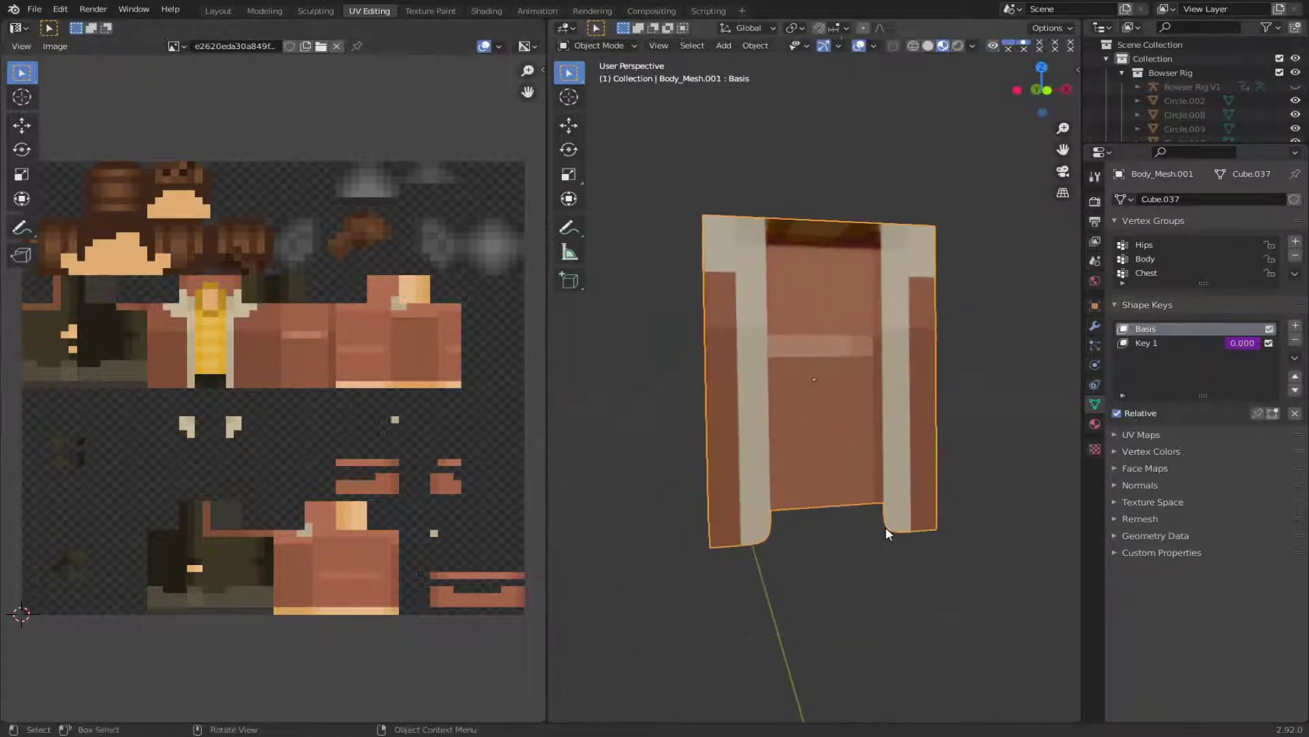
Bring the hidden rig back, set the mean crease of the jacket's front opening edges to 1, and return to object mode.
key("KP_Divide")
key("Tab")
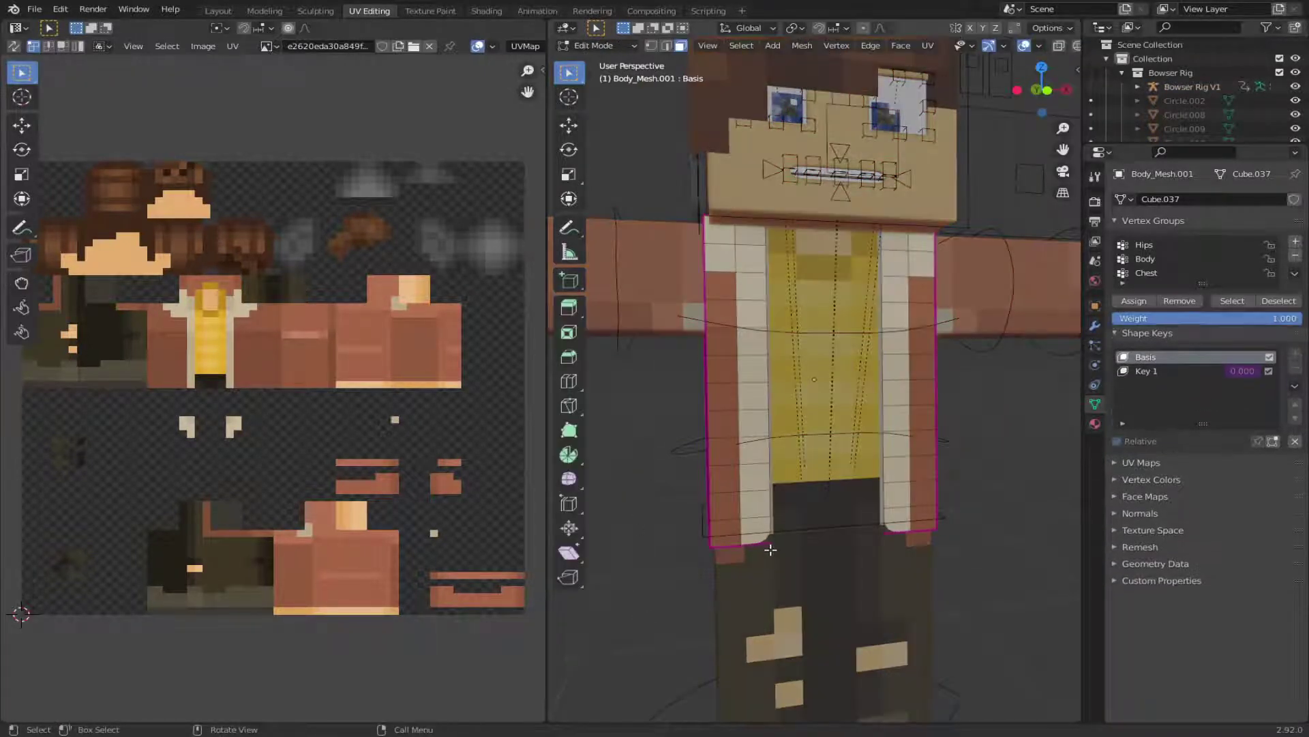
left_click(760, 540)
key("2")
left_click(771, 507, "alt")
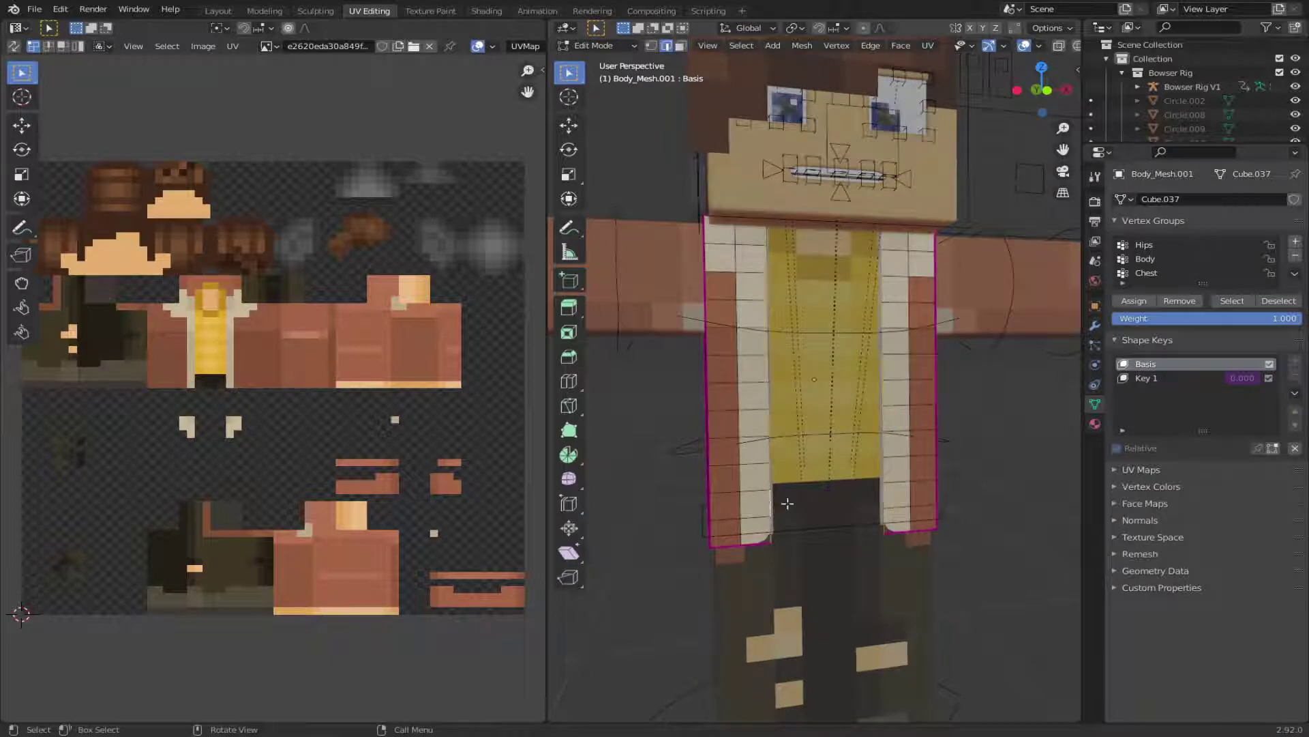
left_click(1078, 68)
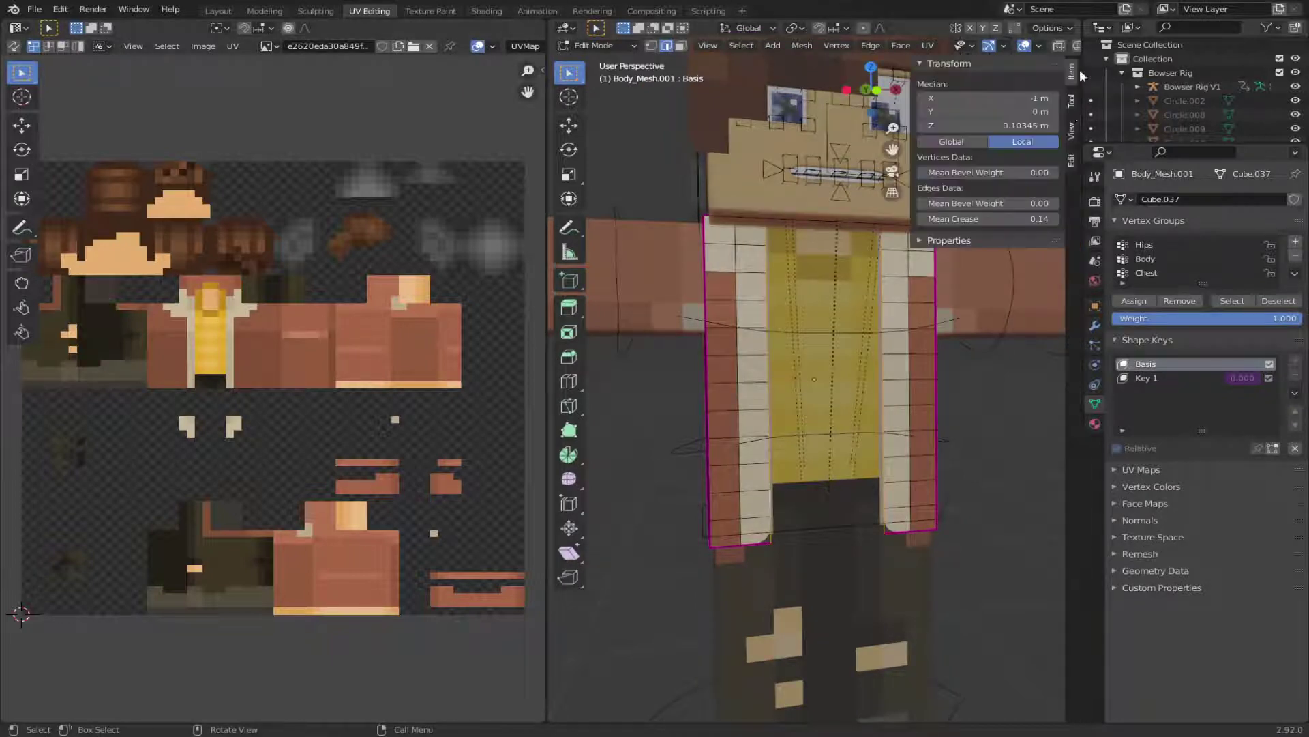
left_click(988, 218)
type("1")
key("Return")
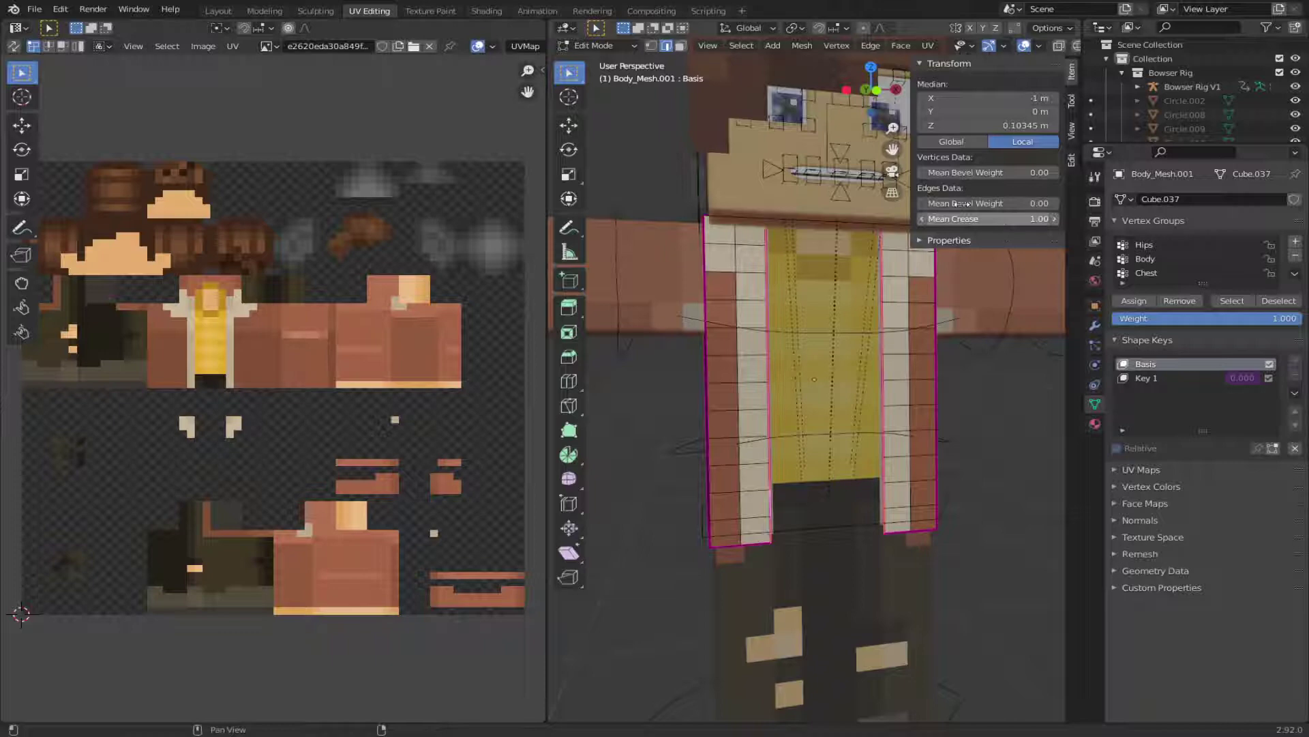
left_click_drag(910, 167, 1010, 170)
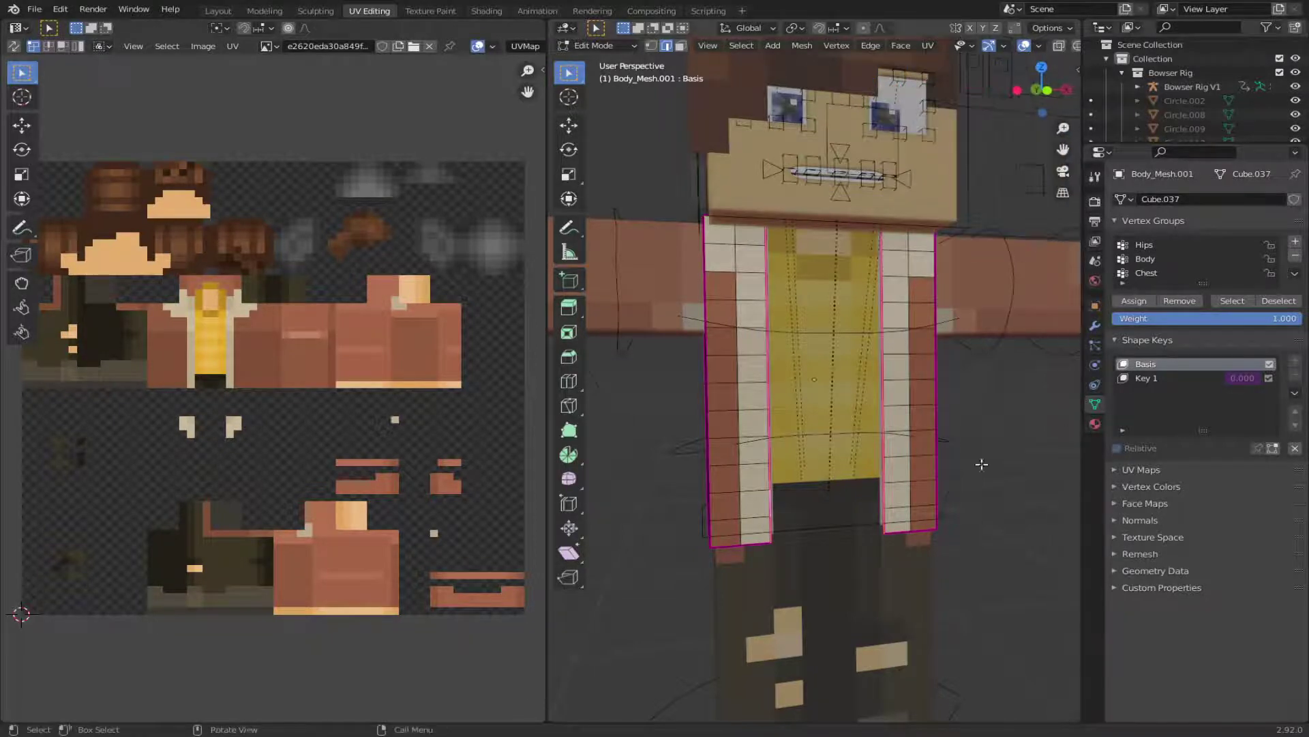
key("Tab")
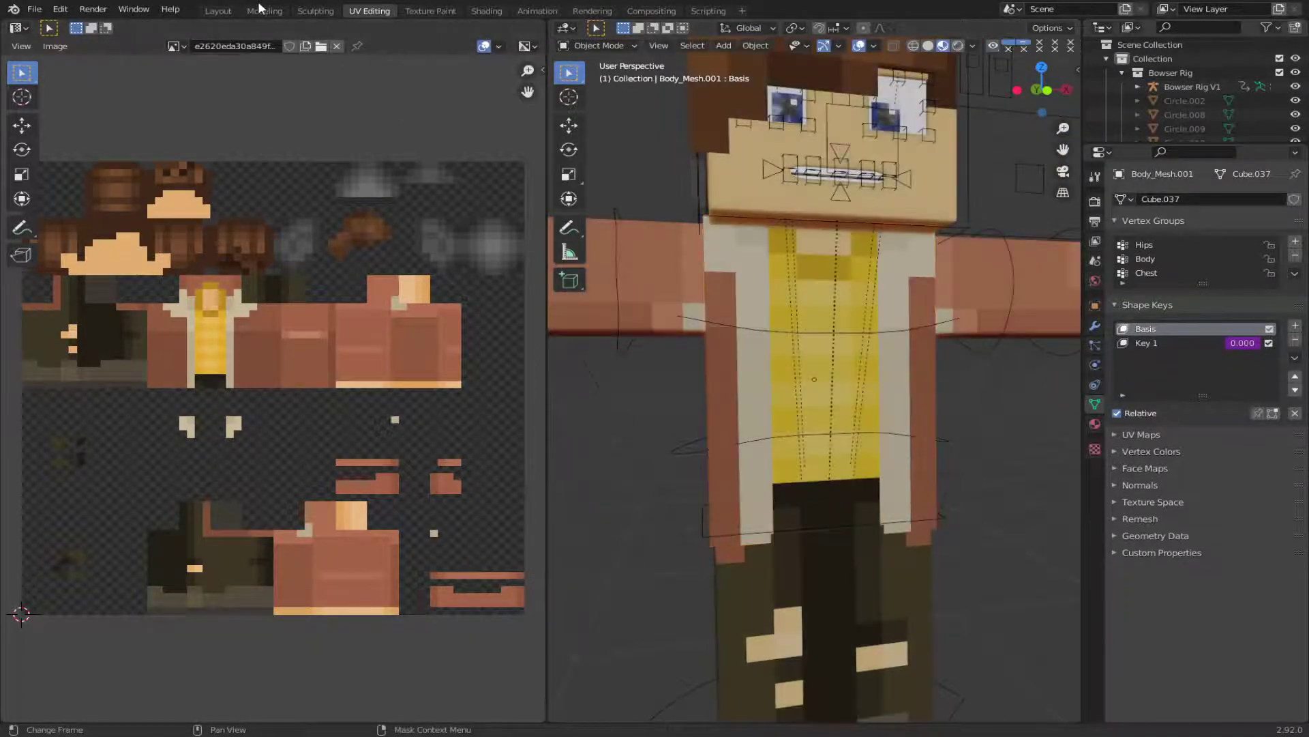
In the Layout workspace, select the character's armature and turn the timeline area into an Action Editor.
left_click(218, 11)
scroll(492, 375, "down", 4)
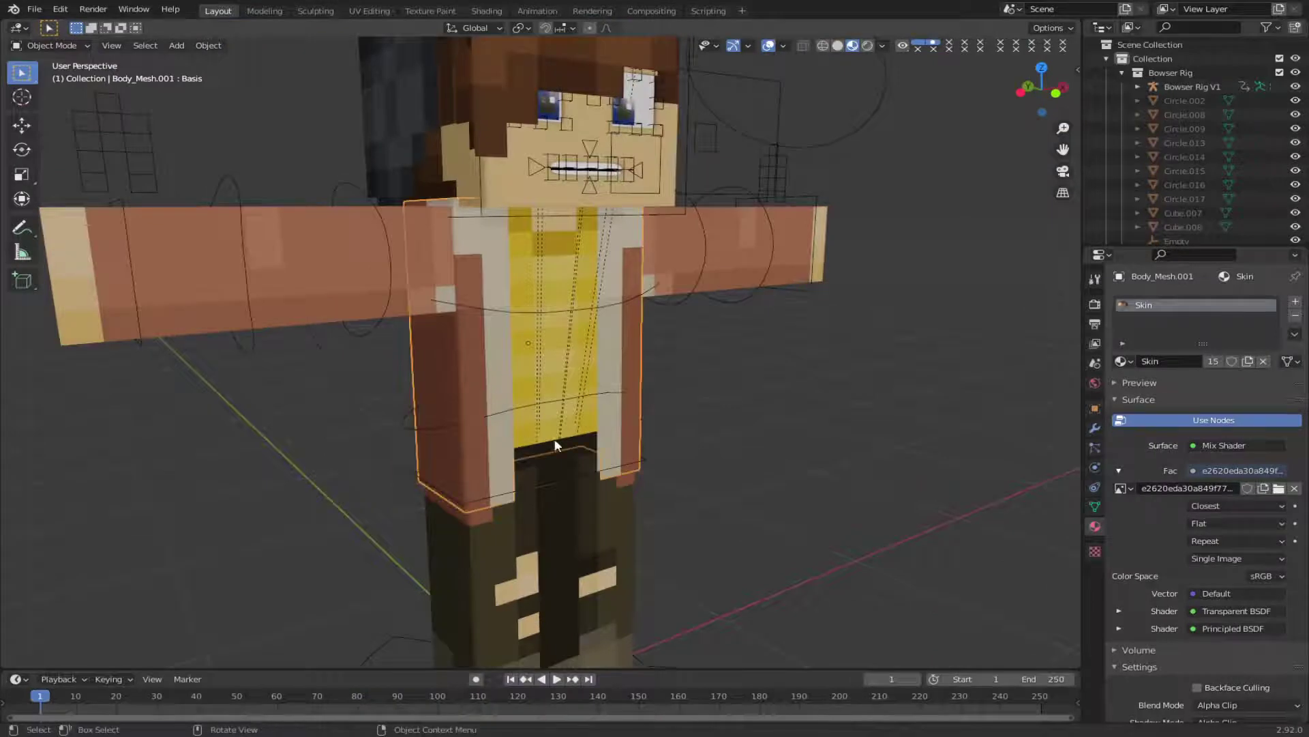
scroll(550, 420, "down", 2)
middle_click_drag(549, 420, 538, 414)
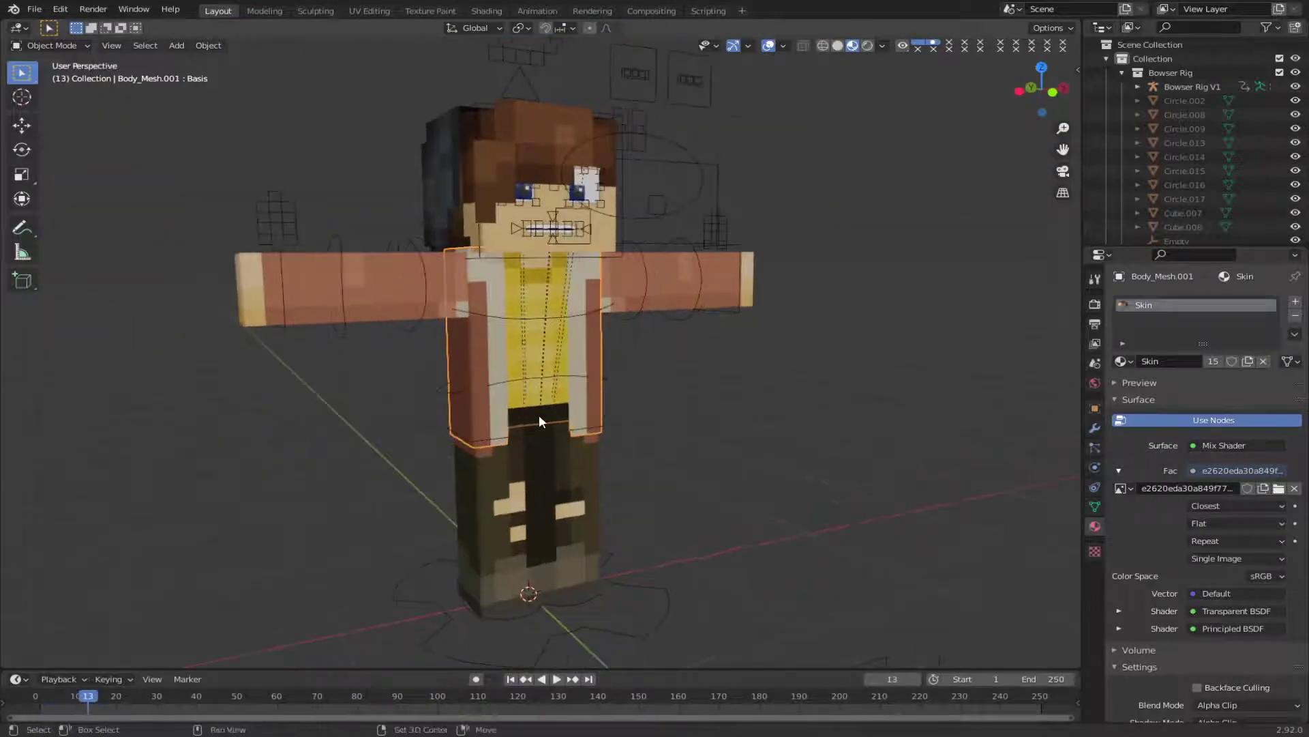
left_click(427, 394)
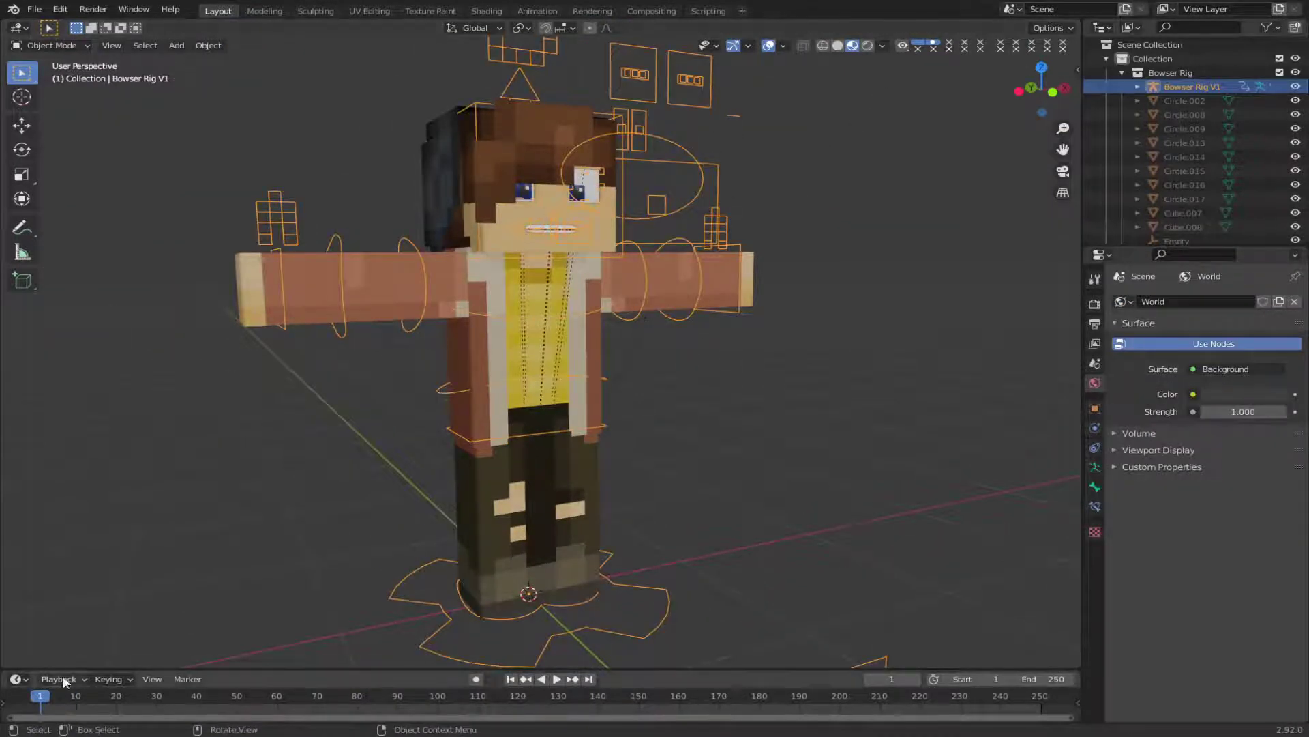
left_click(20, 678)
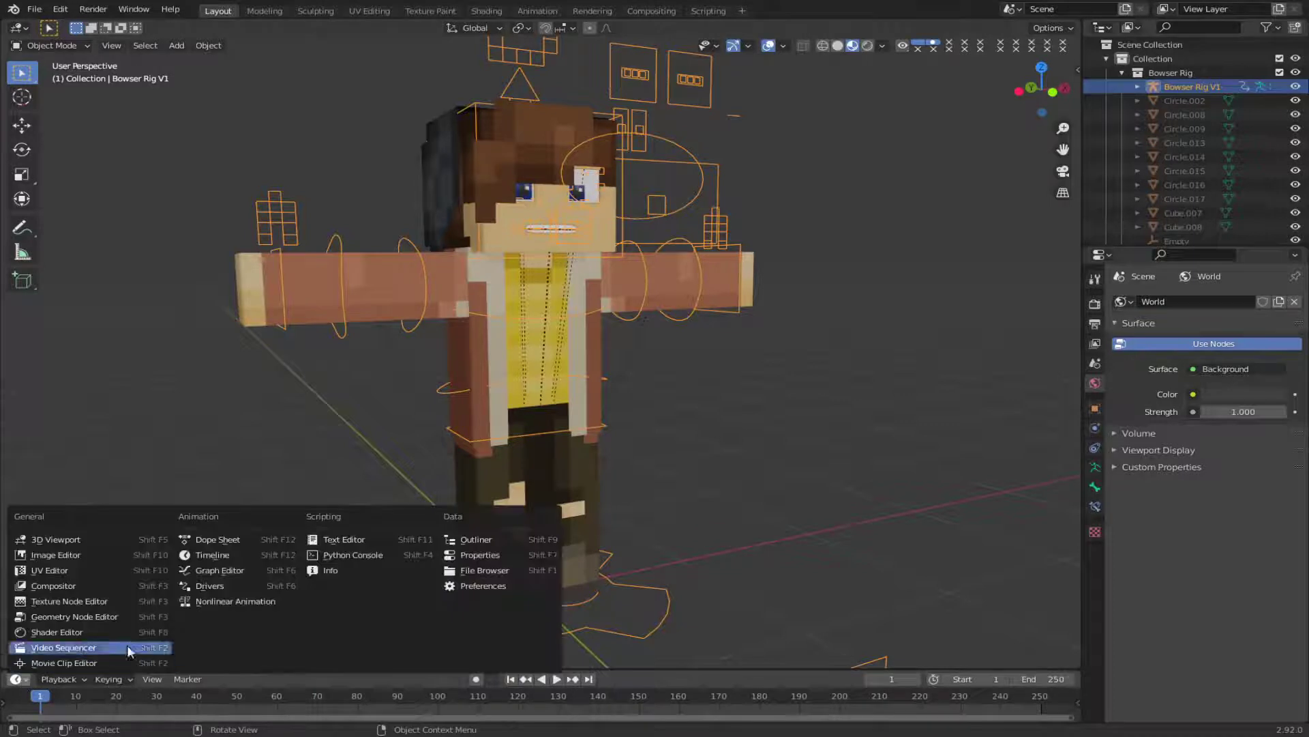
left_click(229, 541)
left_click(64, 678)
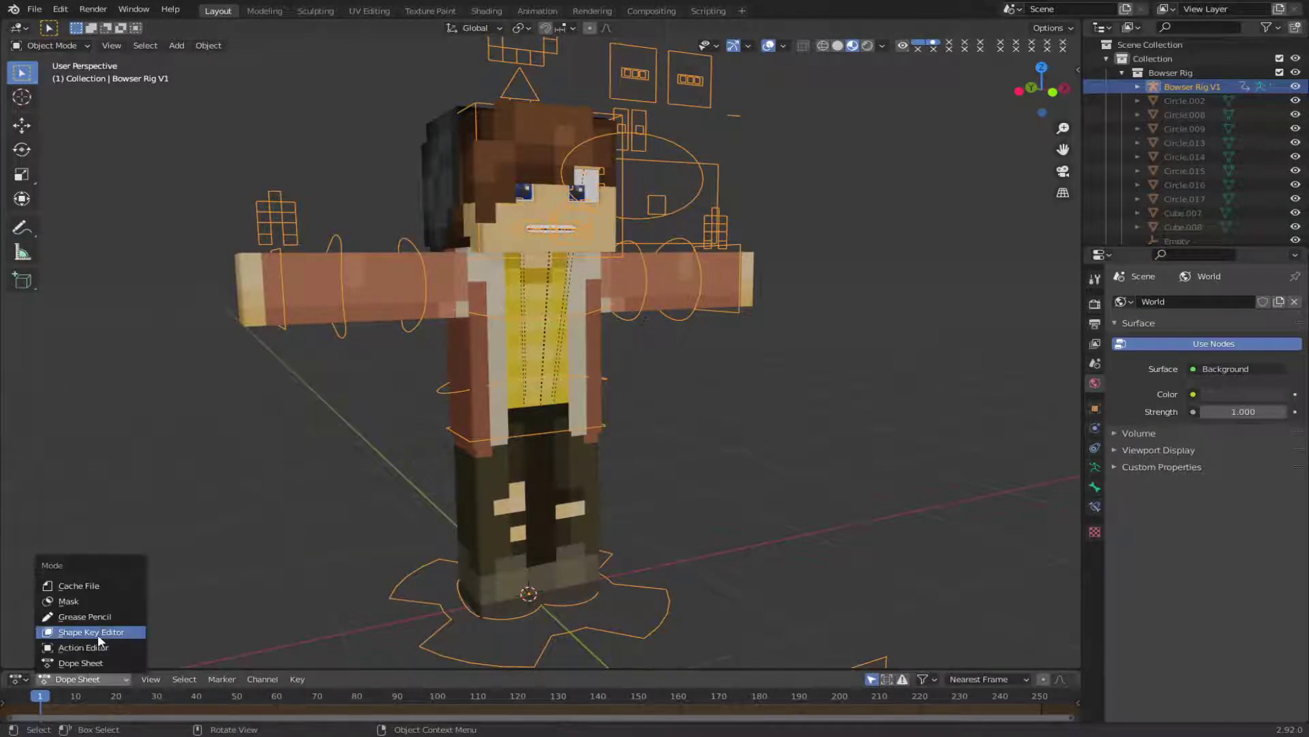
left_click(92, 629)
Assign the Bowser Rig V1Action to the armature and preview its running animation.
left_click(485, 678)
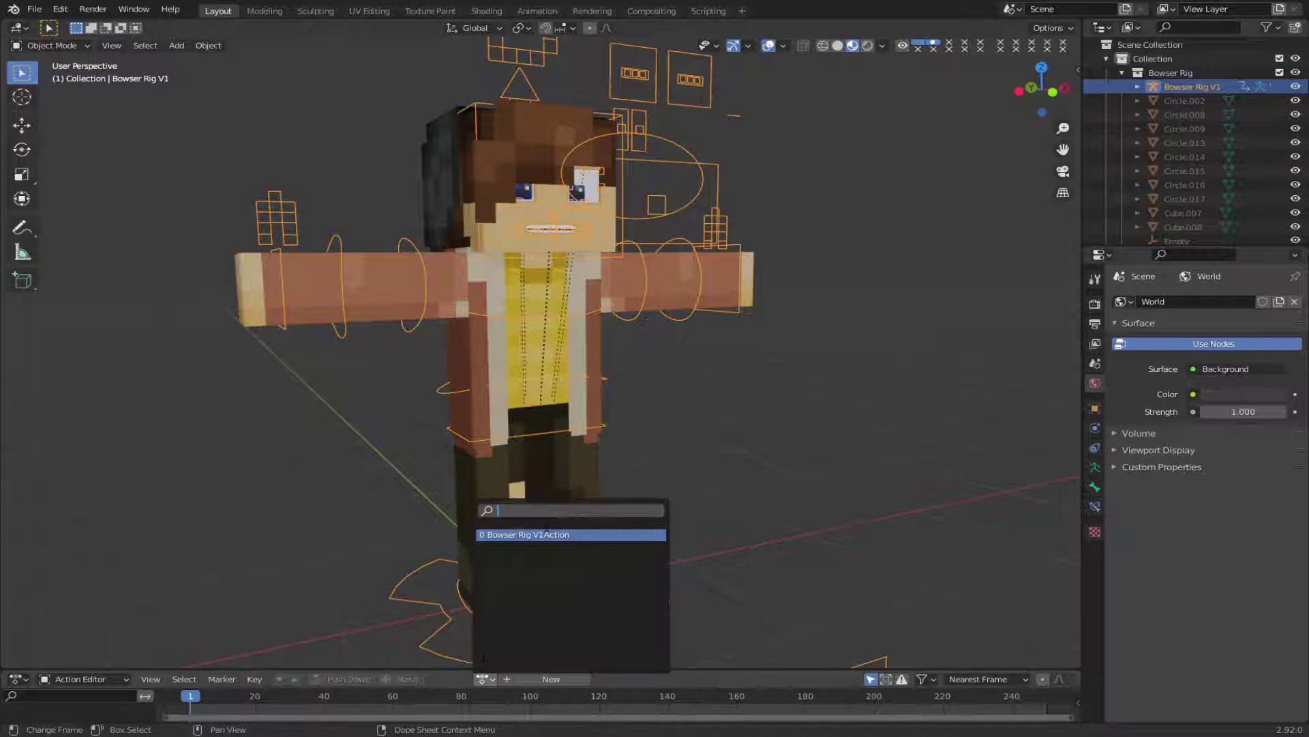
left_click(546, 534)
key("space")
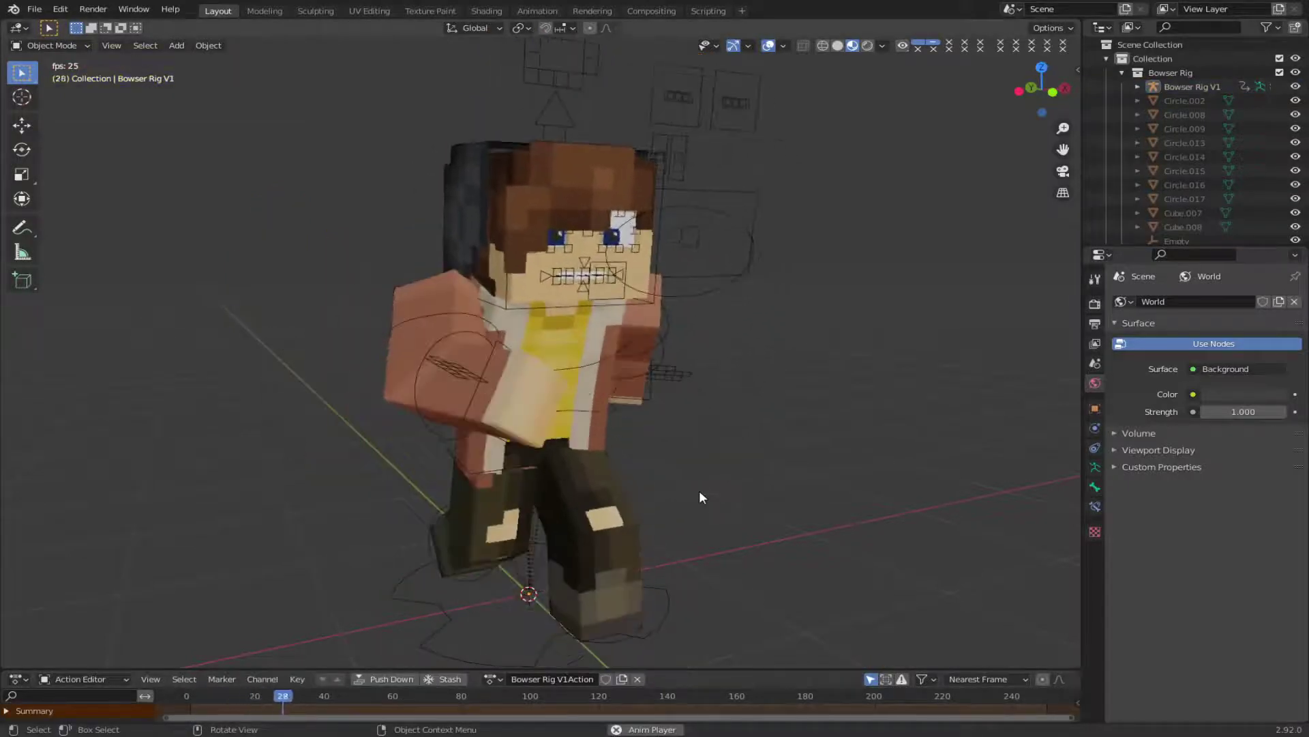
key("Escape")
In pose mode, duplicate the run cycle's keyframes 24 frames further along in an enlarged Action Editor.
left_click(672, 608)
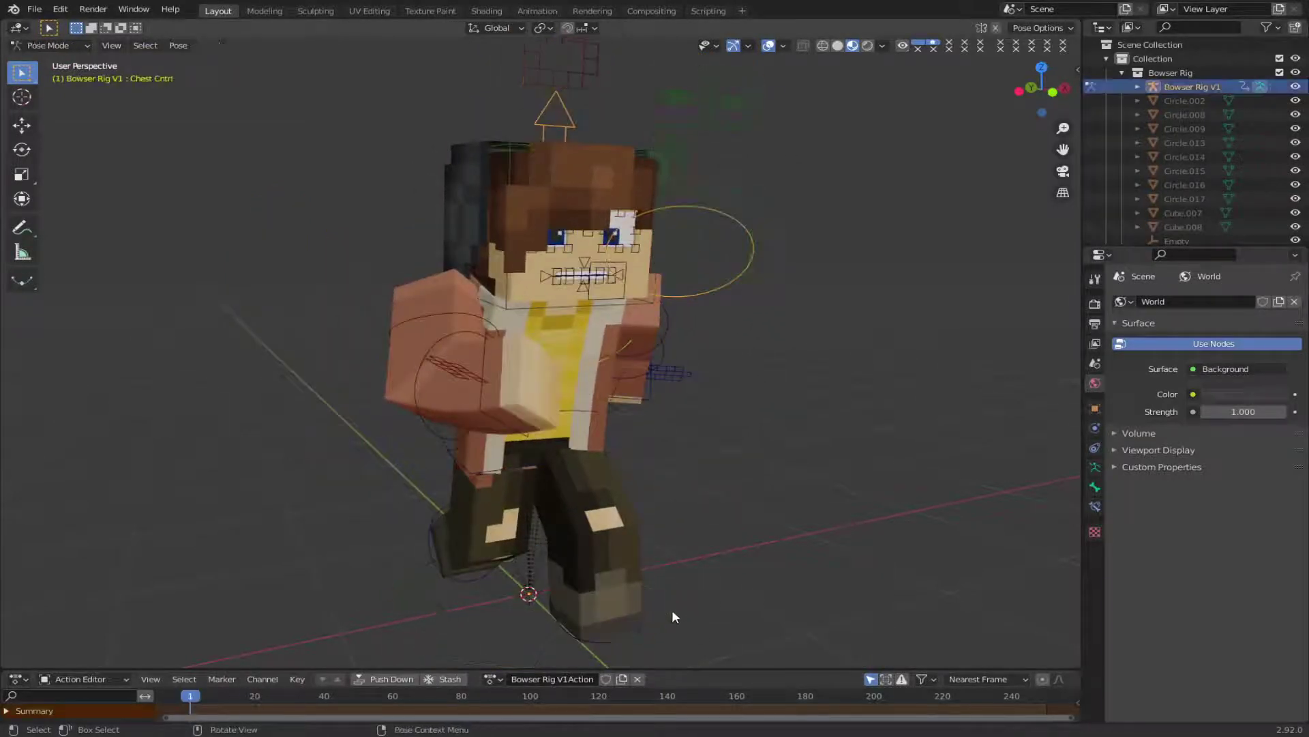
key("ctrl+Tab")
left_click_drag(662, 670, 478, 583)
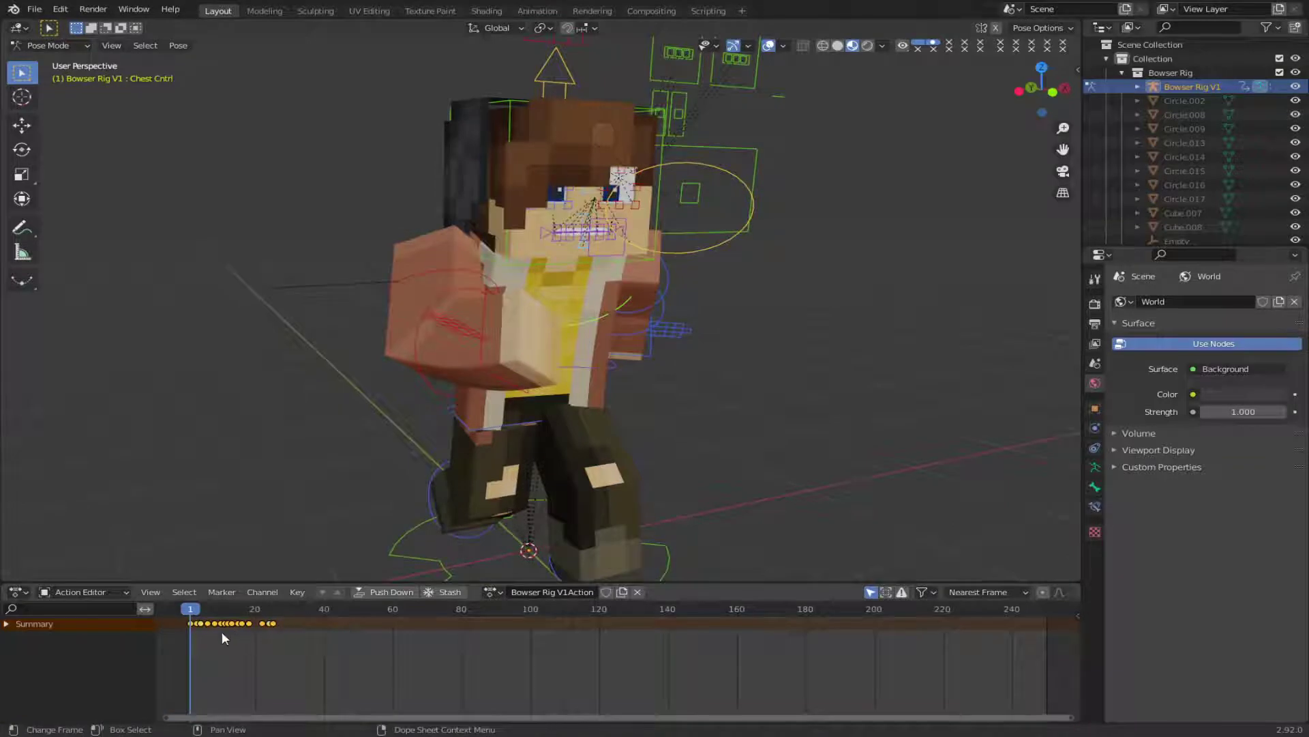
key("shift+d")
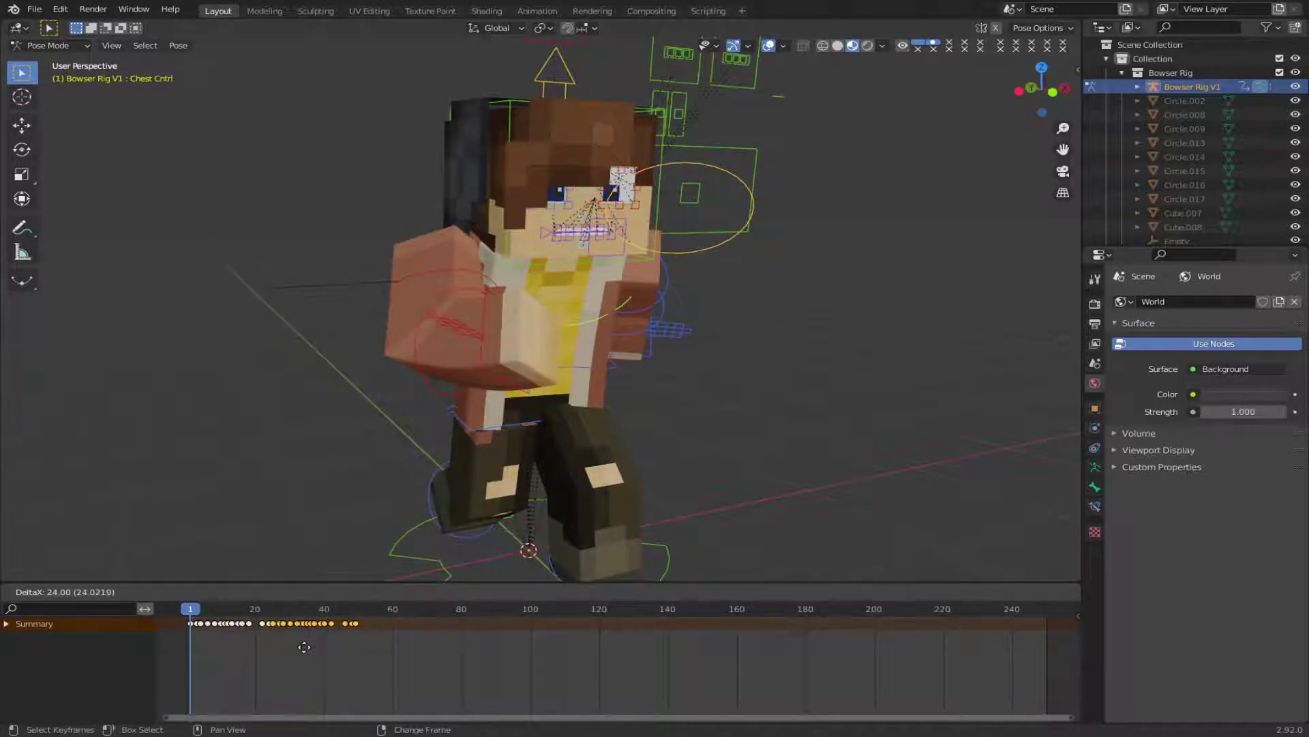
left_click(301, 648)
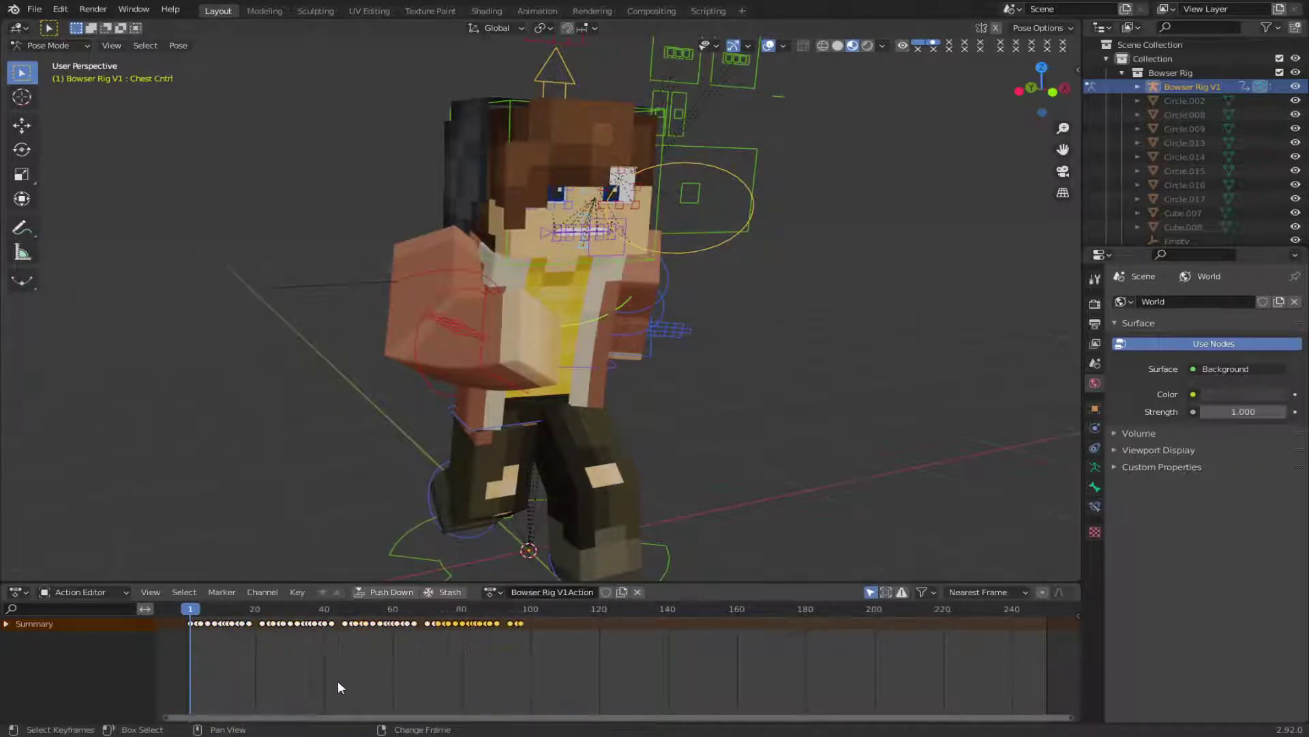
Repeat the keyframe duplication until the run cycle extends to about frame 240, return to object mode and shrink the Action Editor.
key("shift+r")
key("shift+r")
key("shift+r")
key("shift+r")
key("shift+r")
key("shift+r")
key("ctrl+Tab")
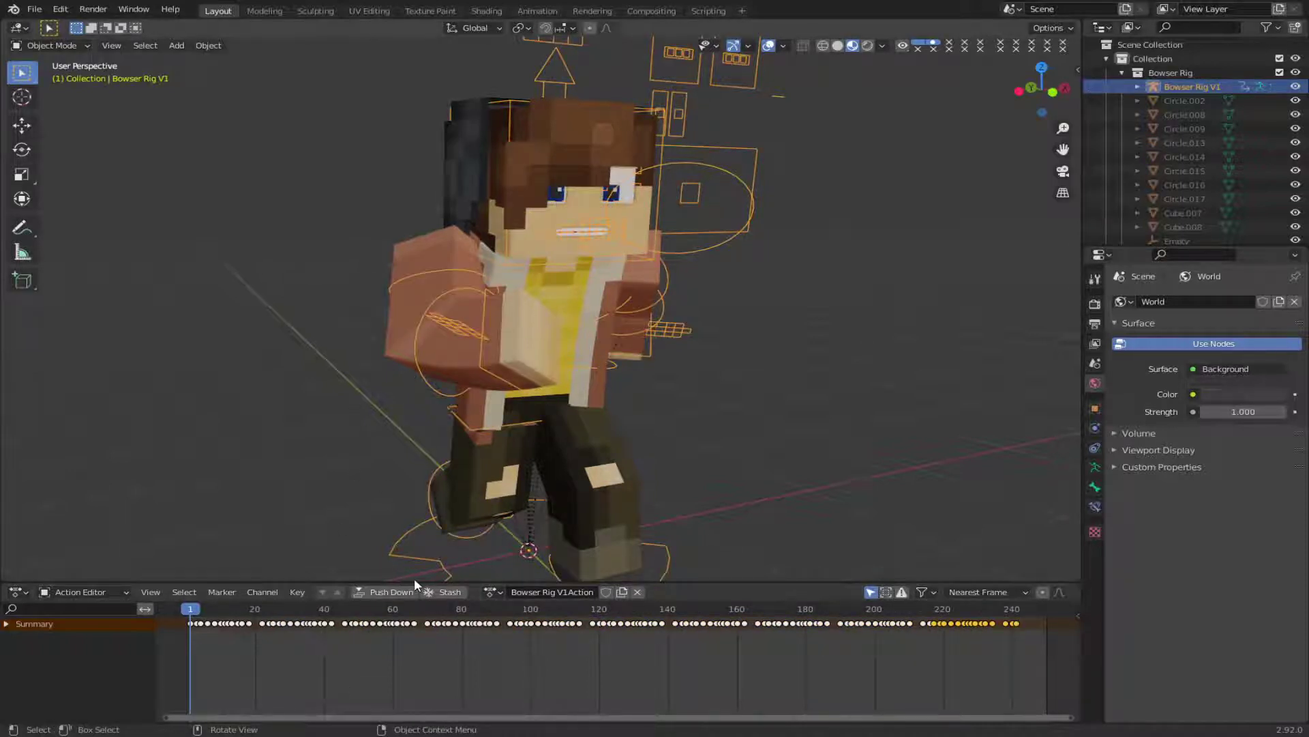
left_click_drag(418, 582, 391, 694)
left_click(554, 562)
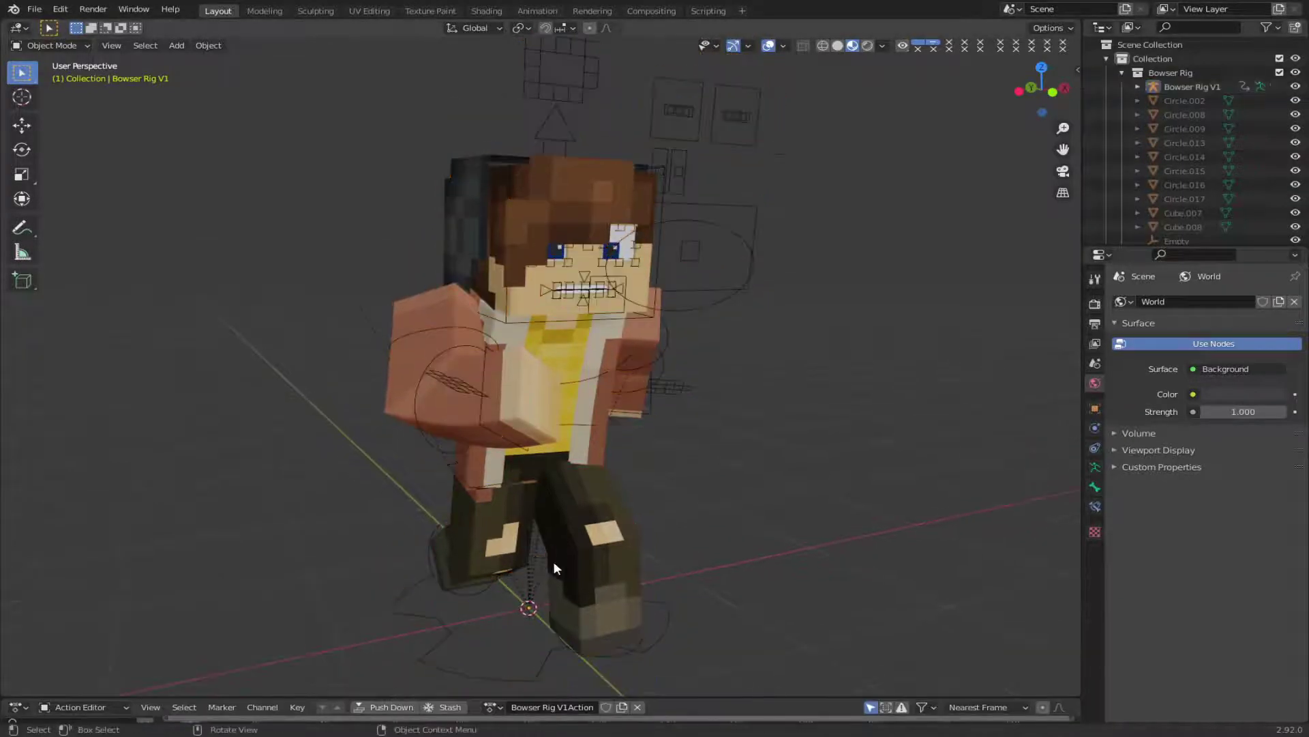
At frame 0, clear the location and rotation of the rig's bones in pose mode, and return to object mode.
left_click(501, 676)
scroll(568, 521, "down", 1)
scroll(568, 521, "up", 3)
middle_click_drag(567, 521, 521, 485)
key("Left")
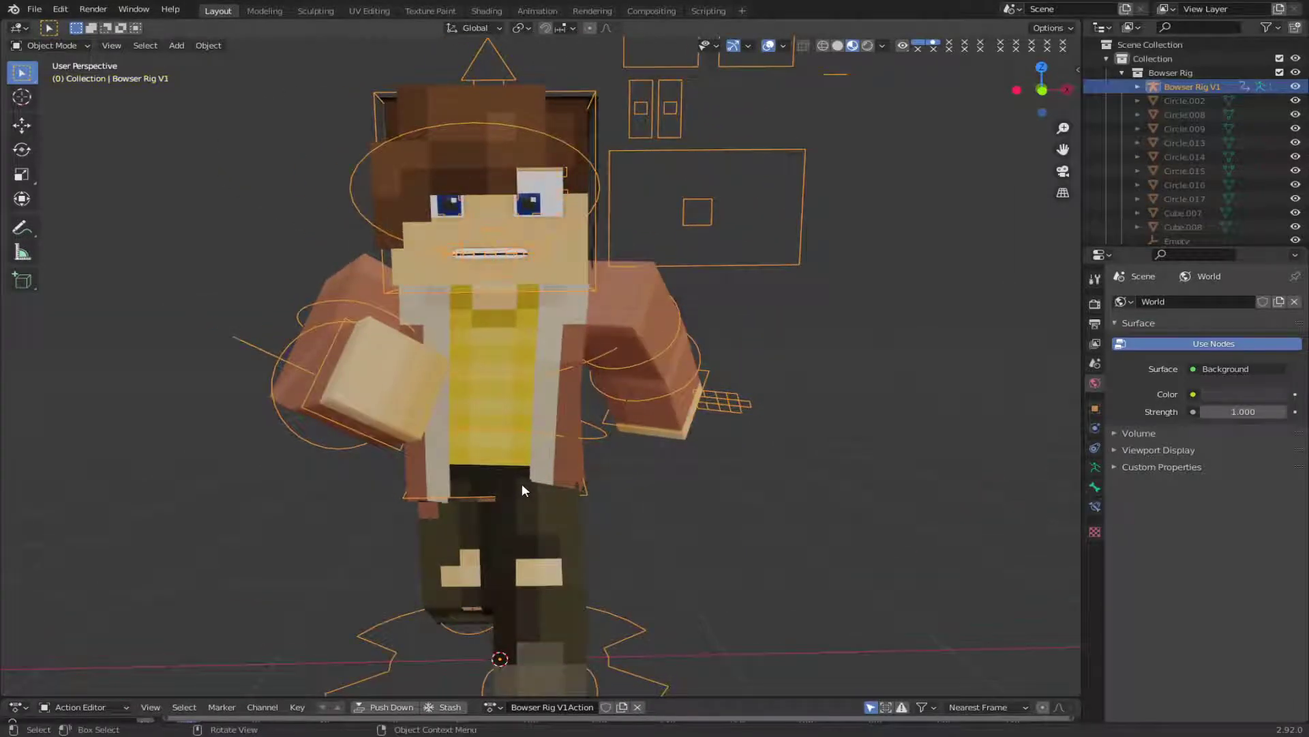
key("Tab")
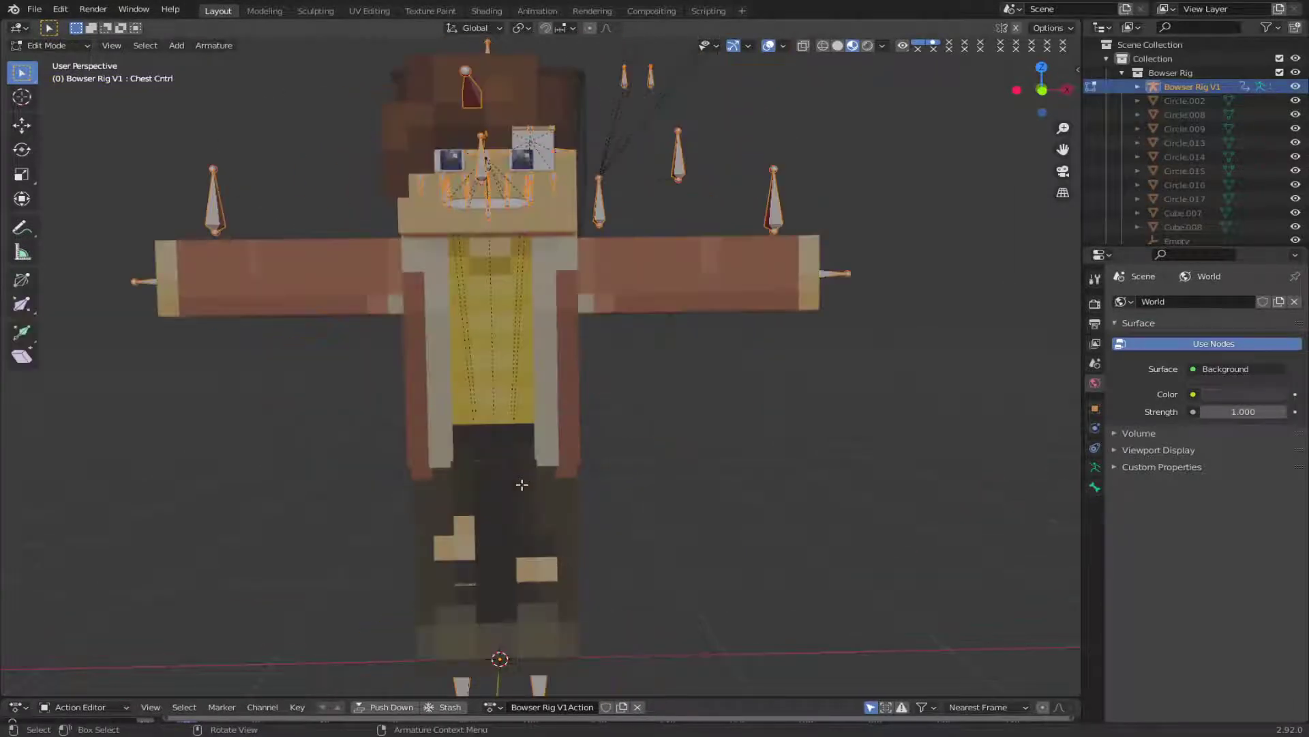
key("ctrl+Tab")
key("alt+g")
key("alt+r")
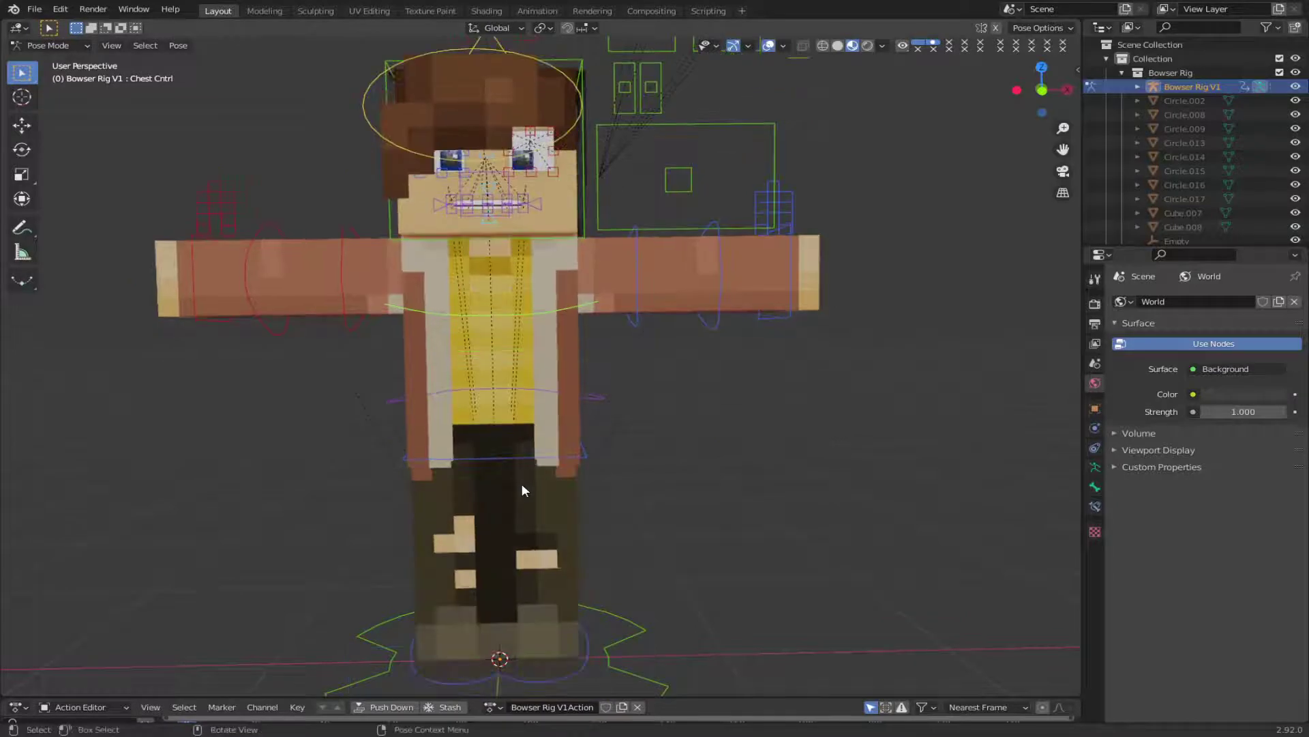
key("ctrl+Tab")
Isolate the jacket mesh from the rest of the character and open it in edit mode.
scroll(656, 444, "up", 5)
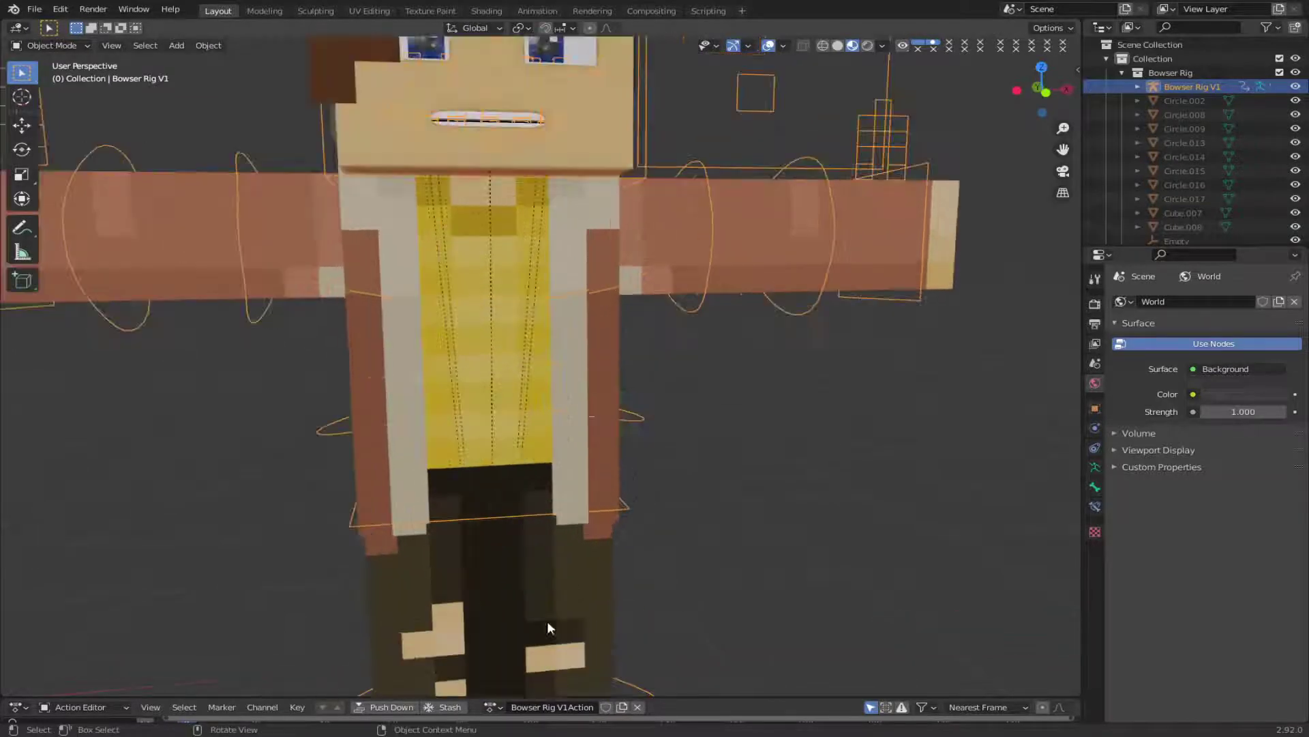
scroll(648, 532, "down", 4)
middle_click_drag(627, 457, 553, 335)
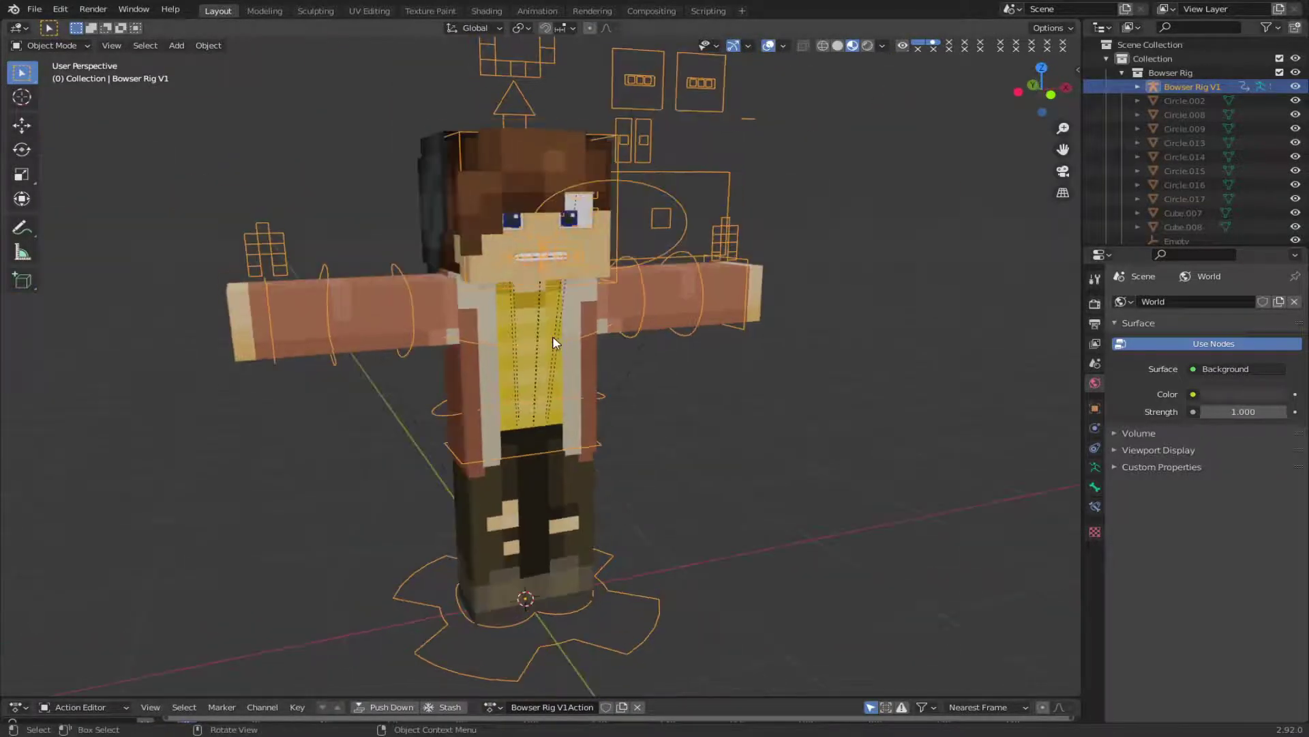
left_click(553, 336)
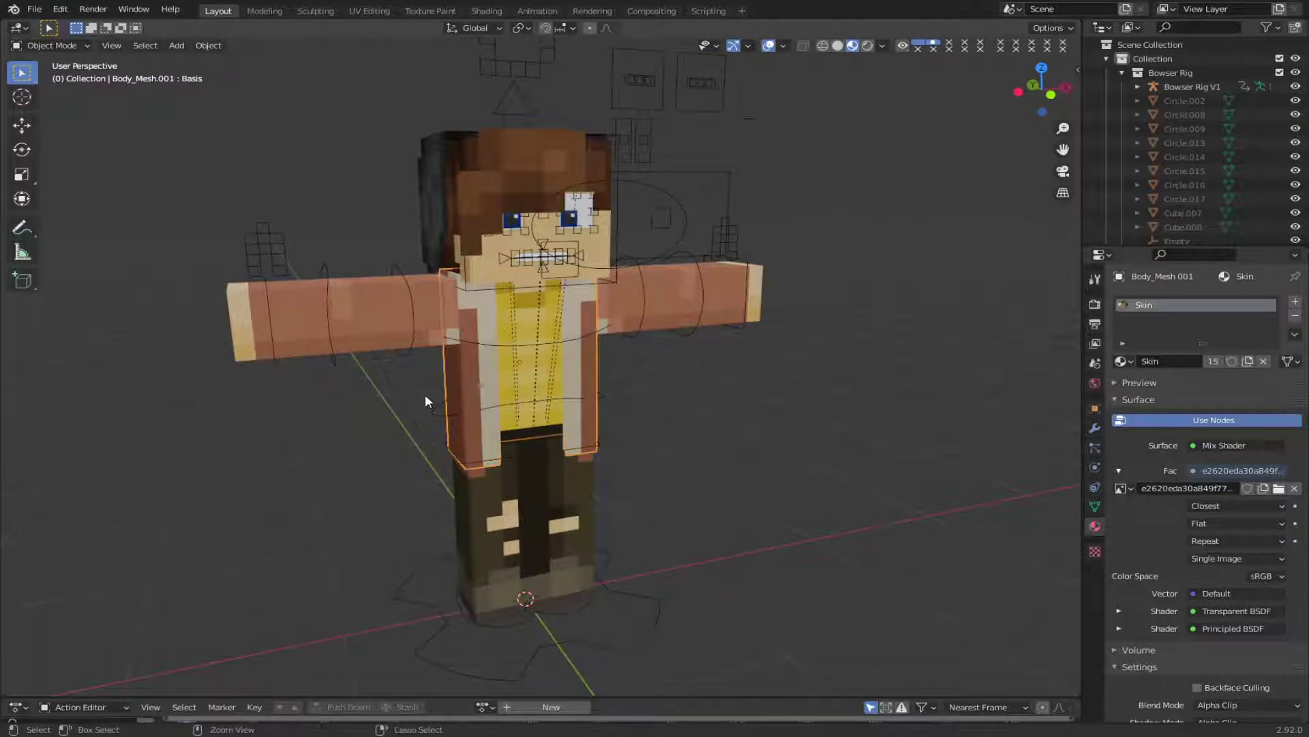
key("a")
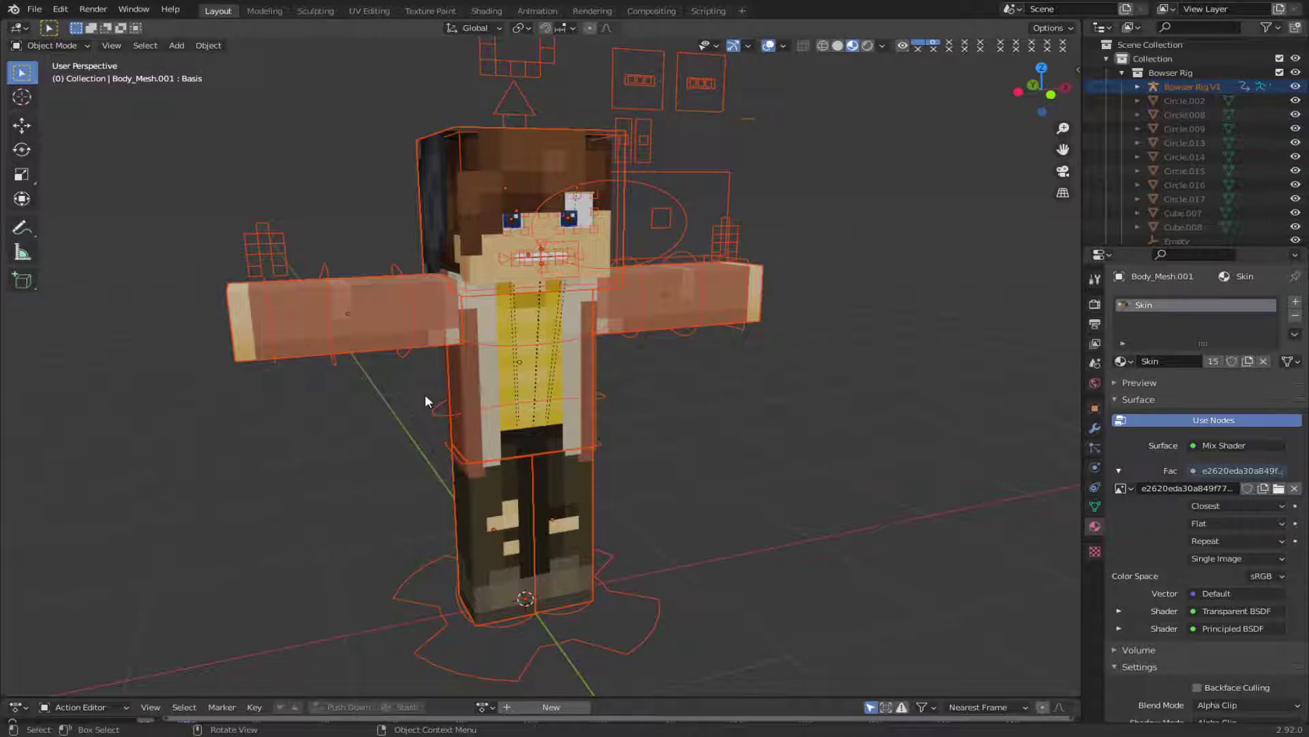
key("KP_Divide")
middle_click_drag(530, 398, 713, 430)
key("Tab")
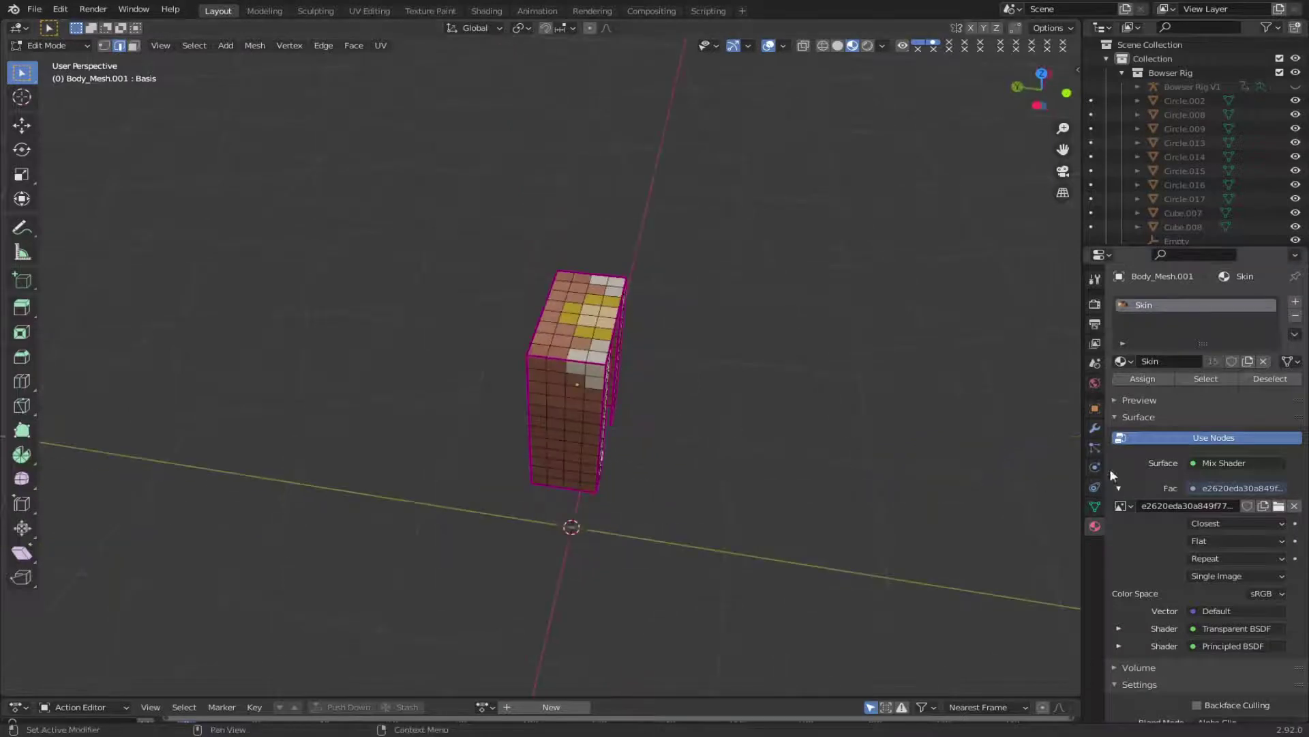
Add a new vertex group to the jacket mesh.
left_click(1094, 506)
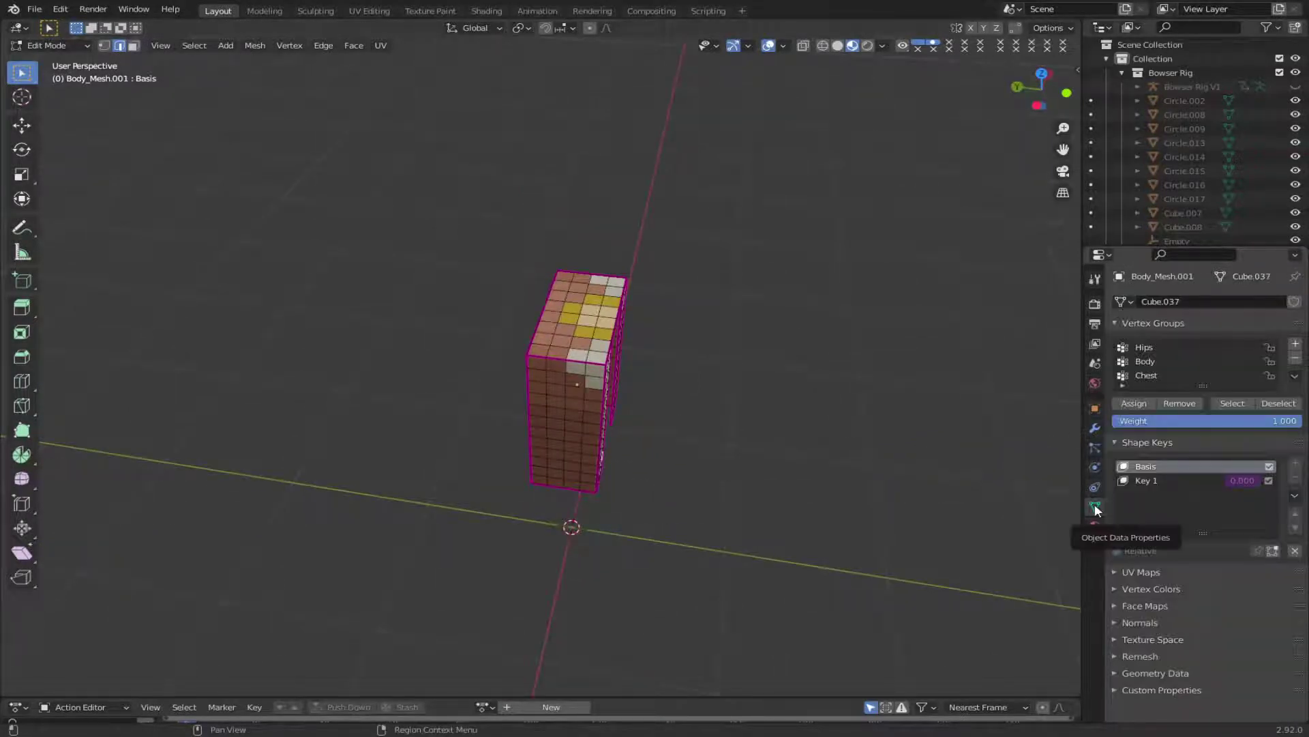
left_click(1295, 345)
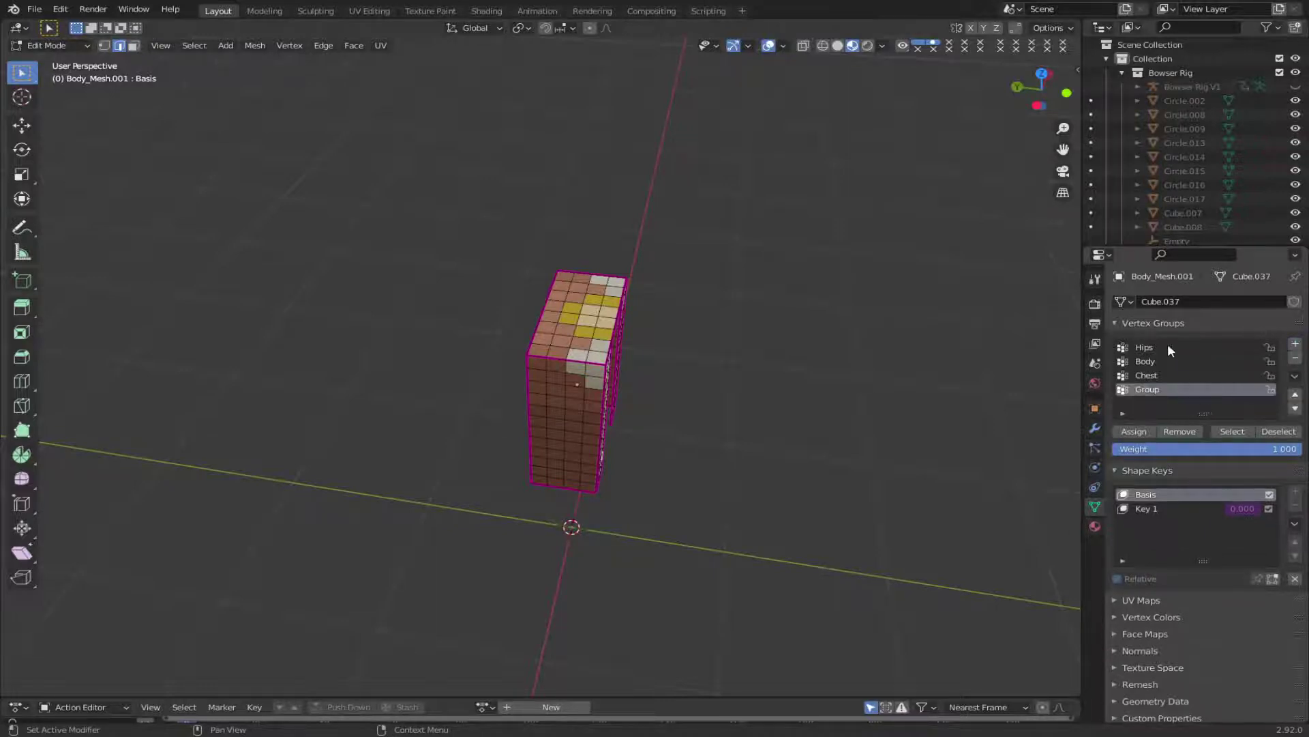
left_click(1134, 430)
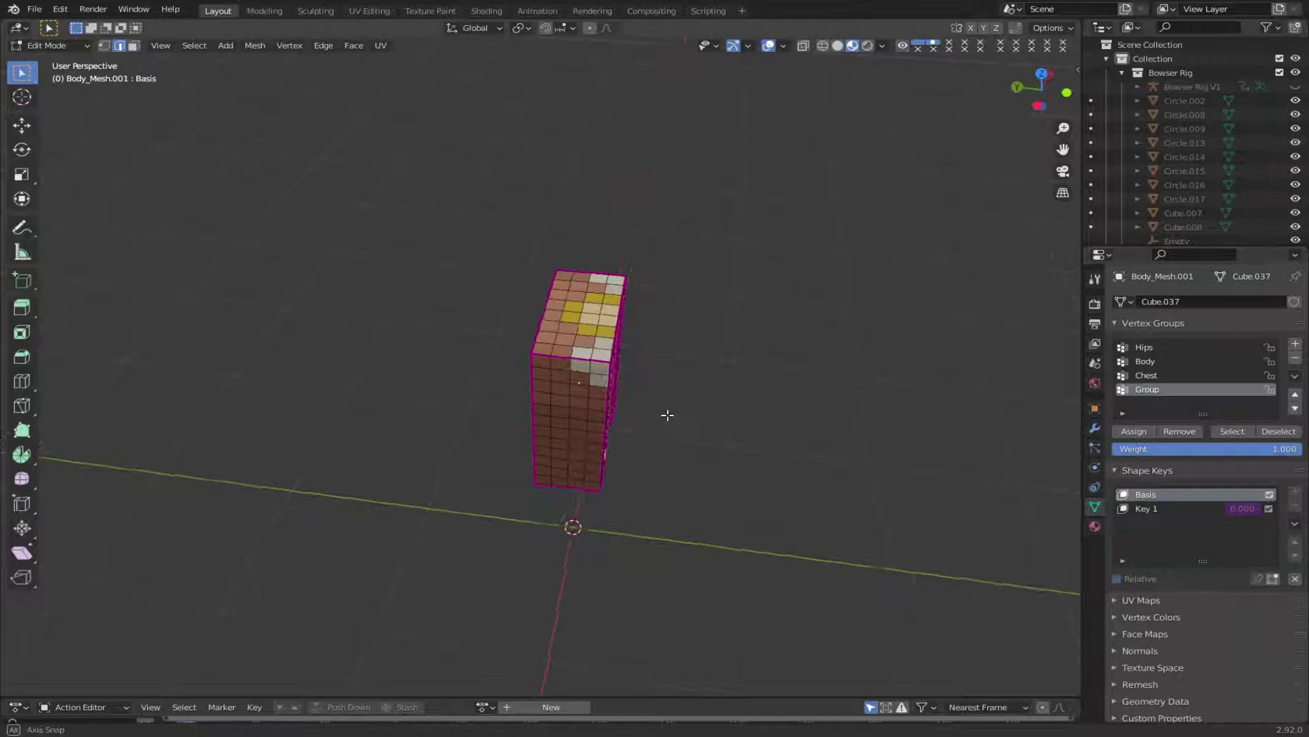
Assign the jacket's top faces and upper four rows of side faces to the new vertex group with weight 1.000, and return to object mode.
middle_click_drag(561, 328, 583, 326)
scroll(582, 326, "up", 2)
mouse_move(571, 225)
right_mouse_down("ctrl")
mouse_move(646, 238)
mouse_move(580, 324)
mouse_move(573, 307)
right_mouse_up("ctrl")
mouse_move(659, 399)
middle_mouse_down()
mouse_move(661, 368)
mouse_move(660, 392)
middle_mouse_up()
key("3")
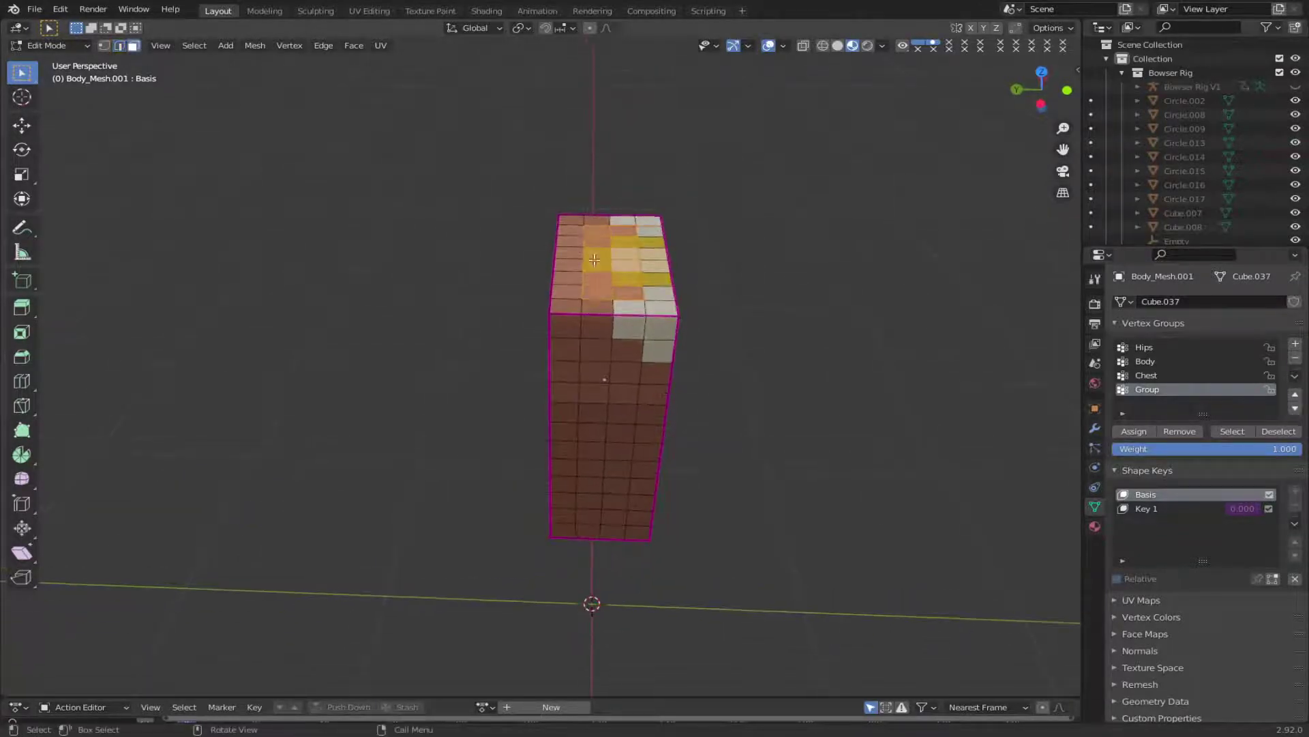
left_click_drag(571, 221, 661, 307)
middle_click_drag(649, 362, 632, 316)
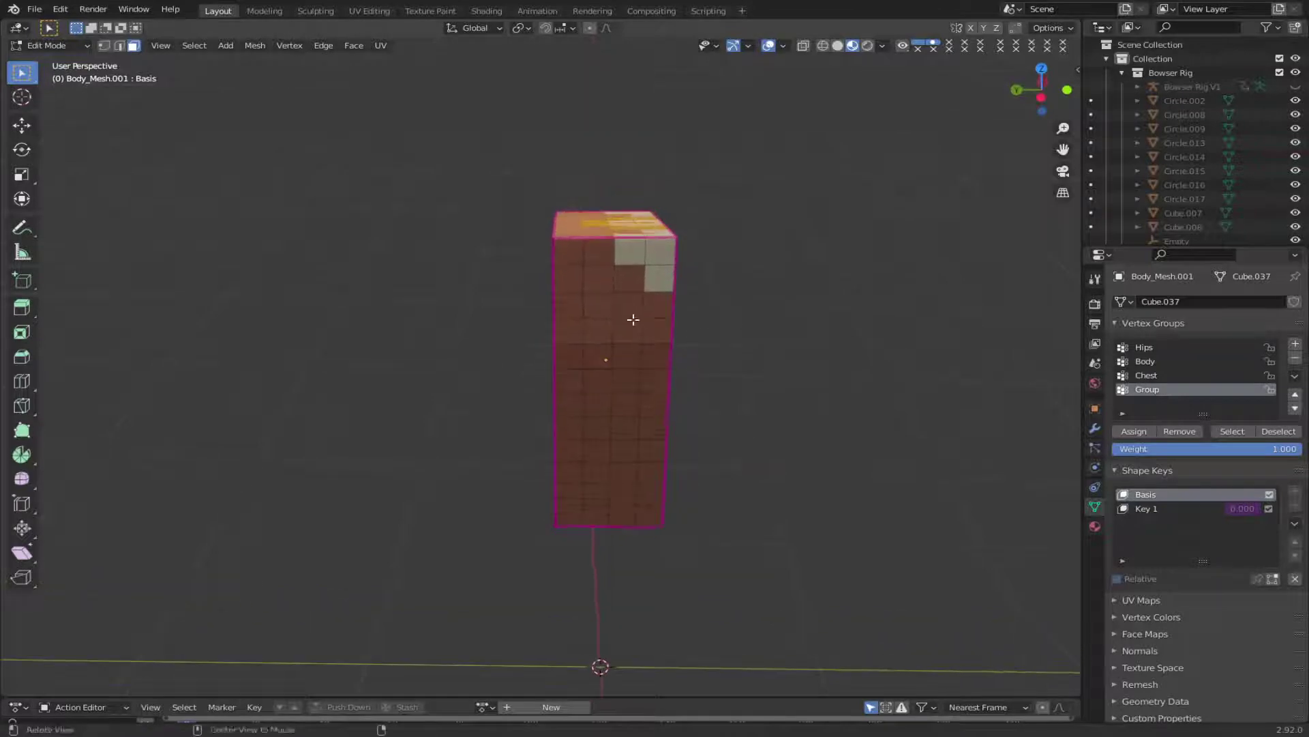
key("b")
left_click_drag(573, 255, 647, 337)
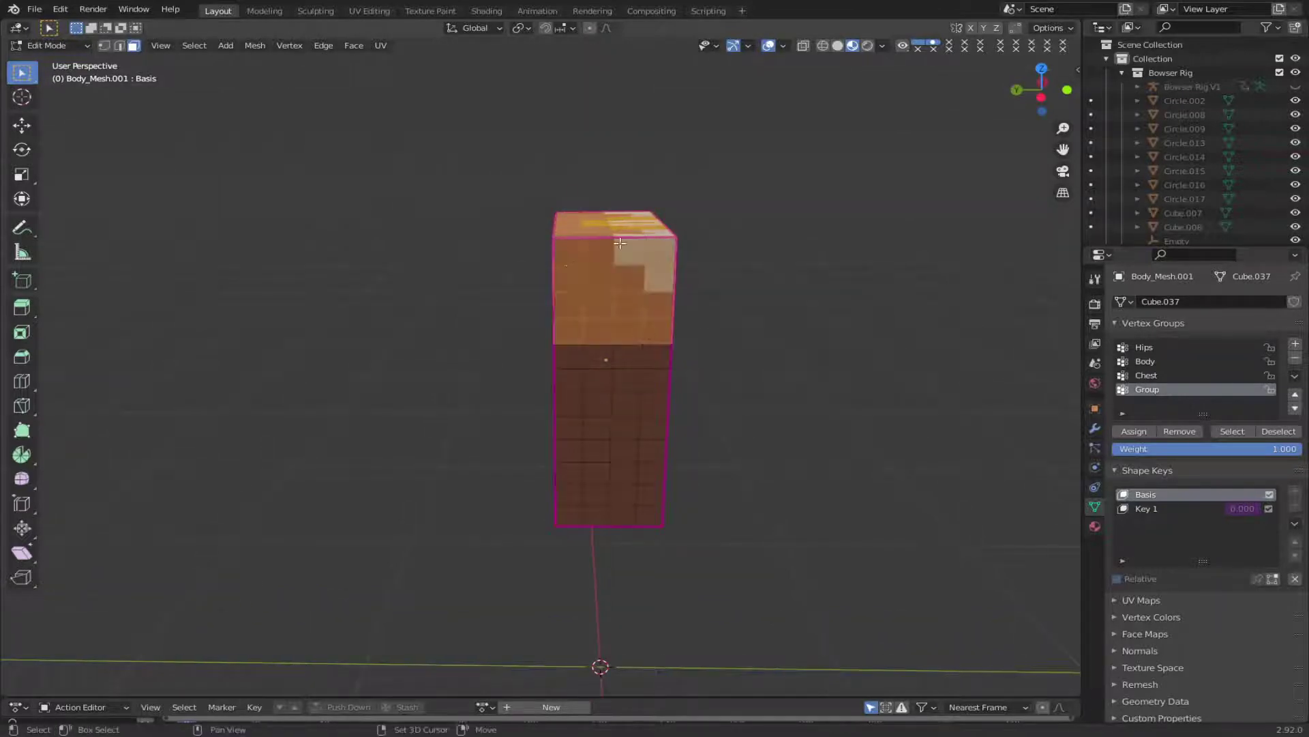
middle_click_drag(762, 353, 691, 345)
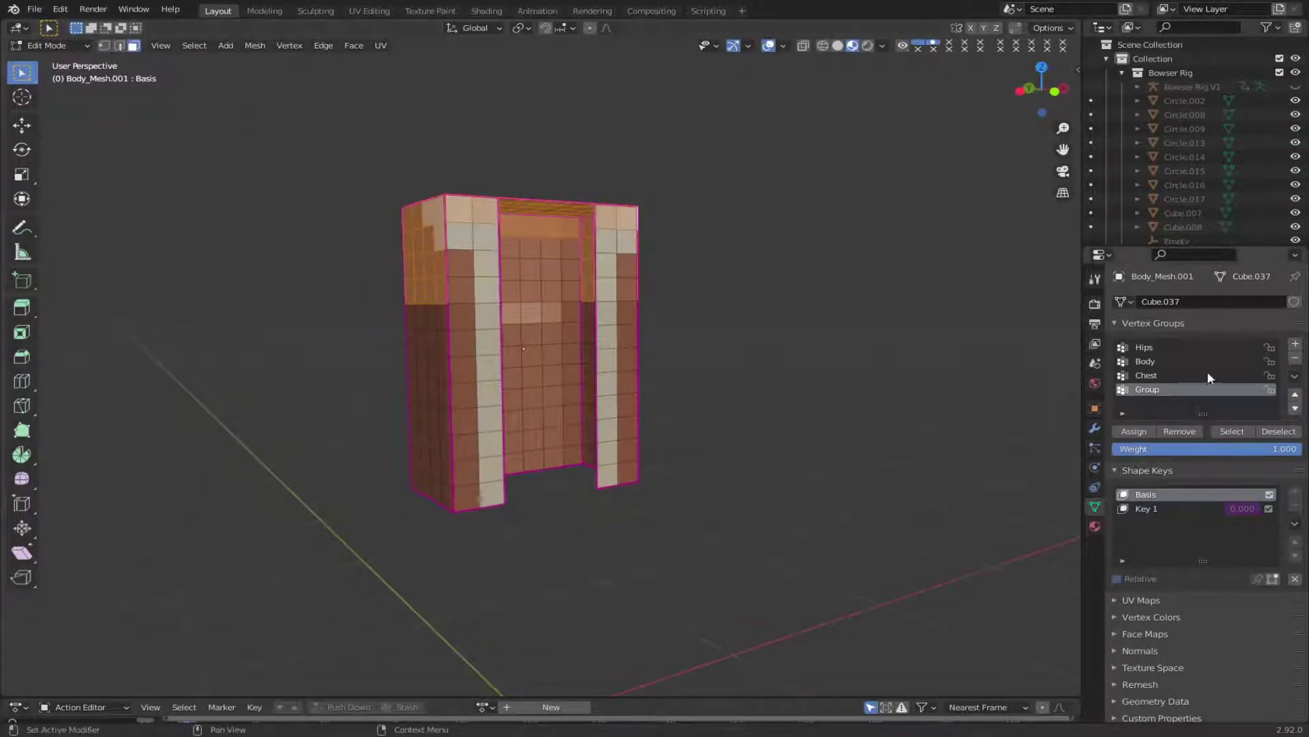
left_click(1150, 430)
key("Tab")
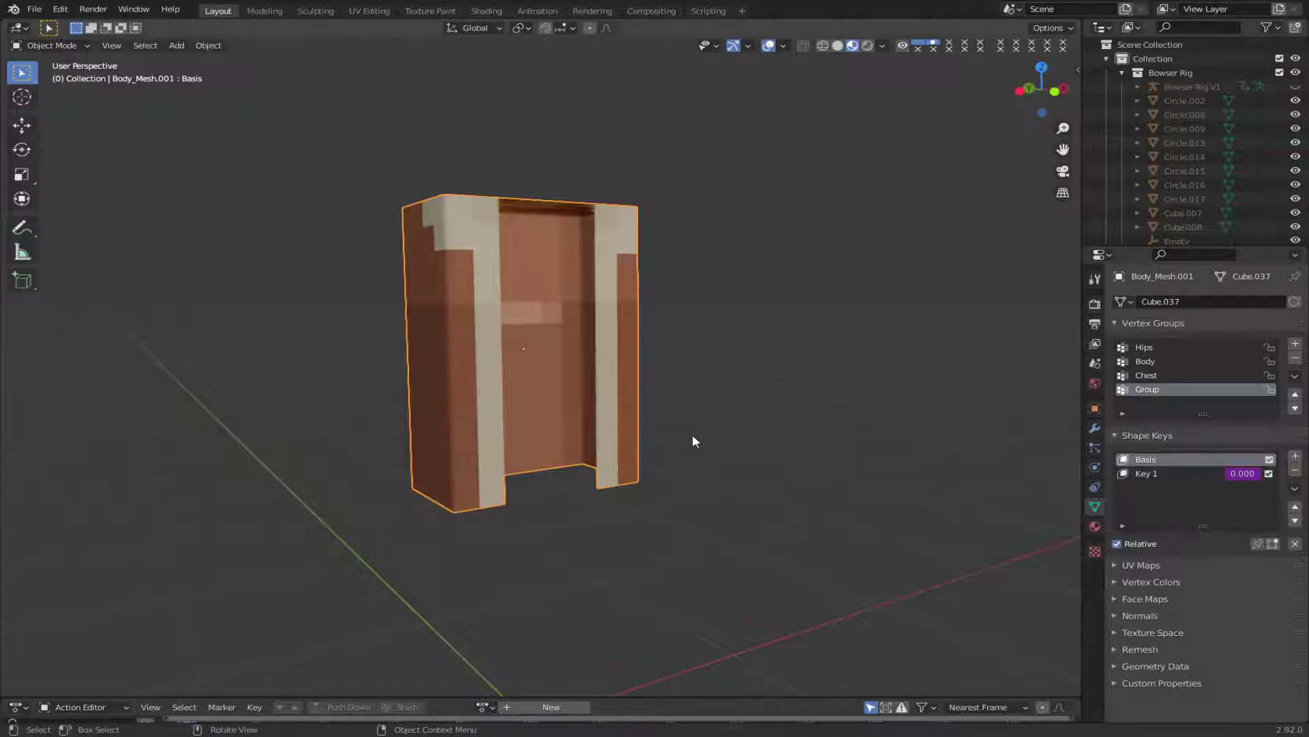
Bring the whole character back into view and enable Collision physics on the inner torso mesh.
key("KP_Divide")
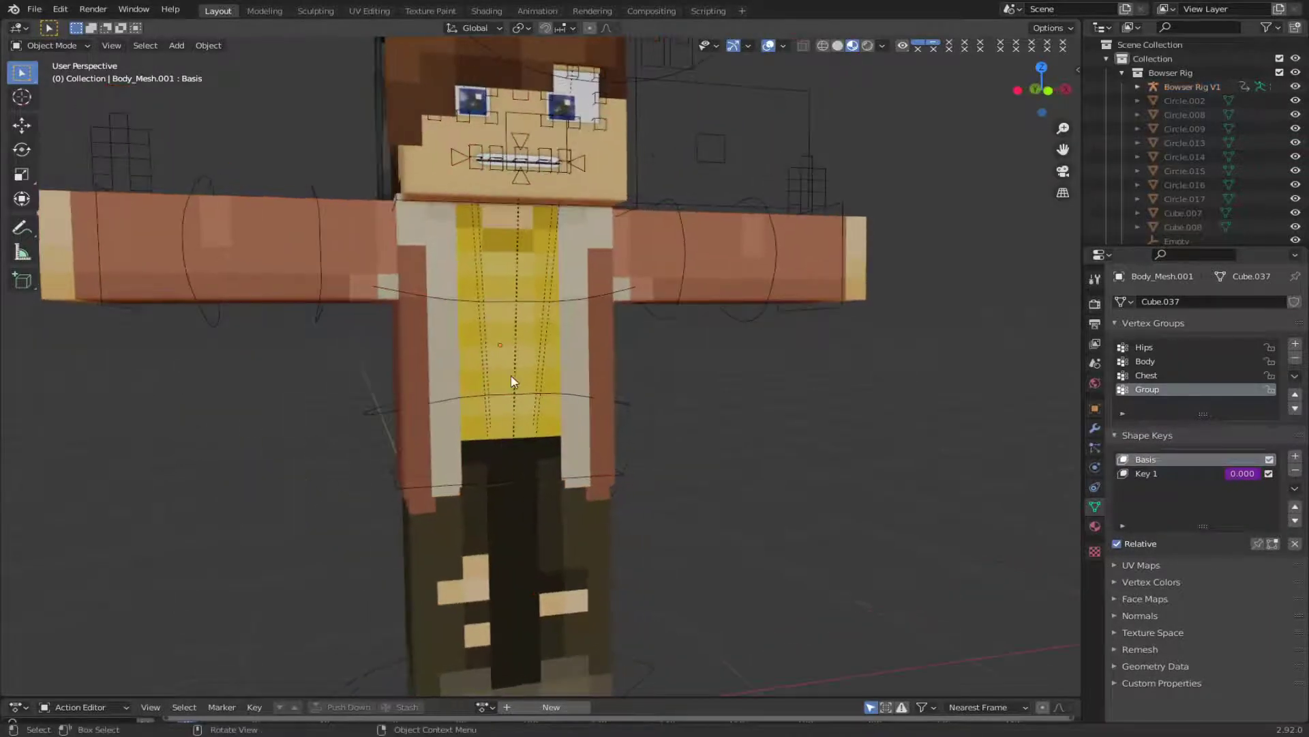
left_click(514, 380)
left_click(1093, 463)
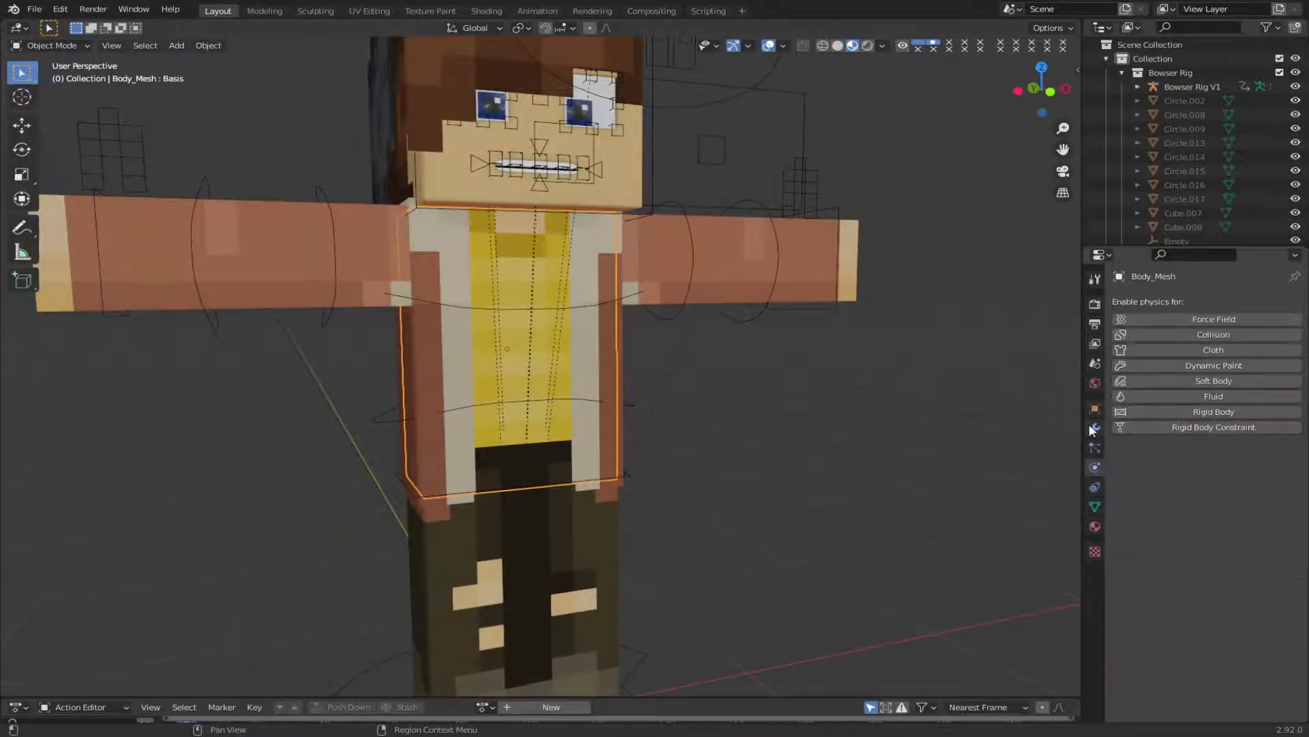
left_click(1195, 333)
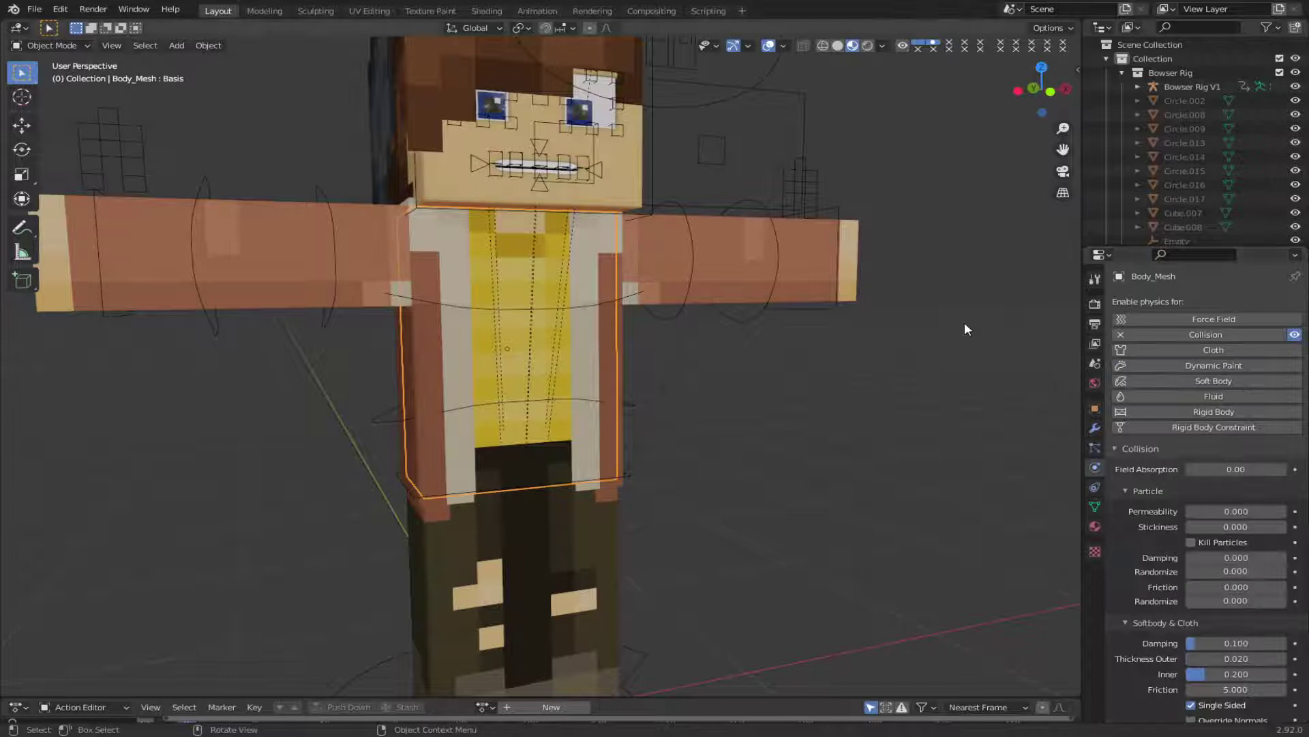
Enable Collision physics on both arm meshes.
left_click(717, 290)
left_click(1227, 334)
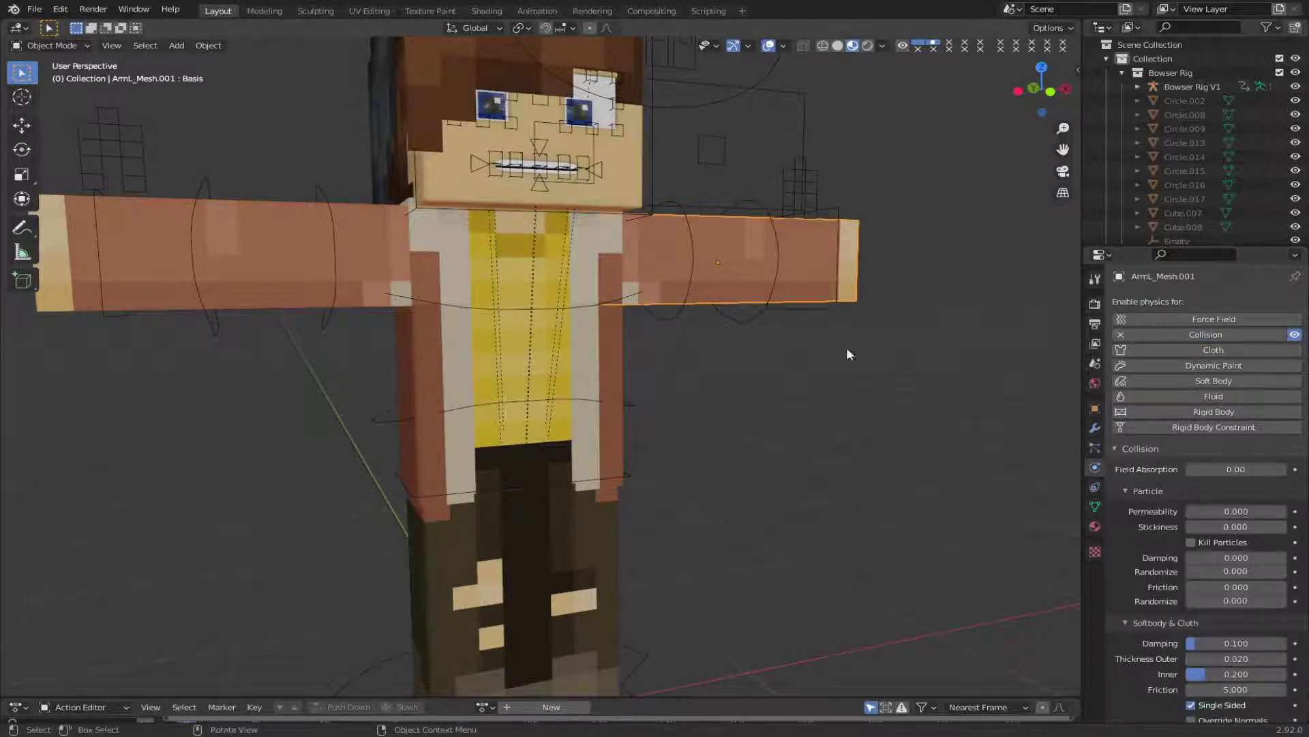
left_click(229, 271)
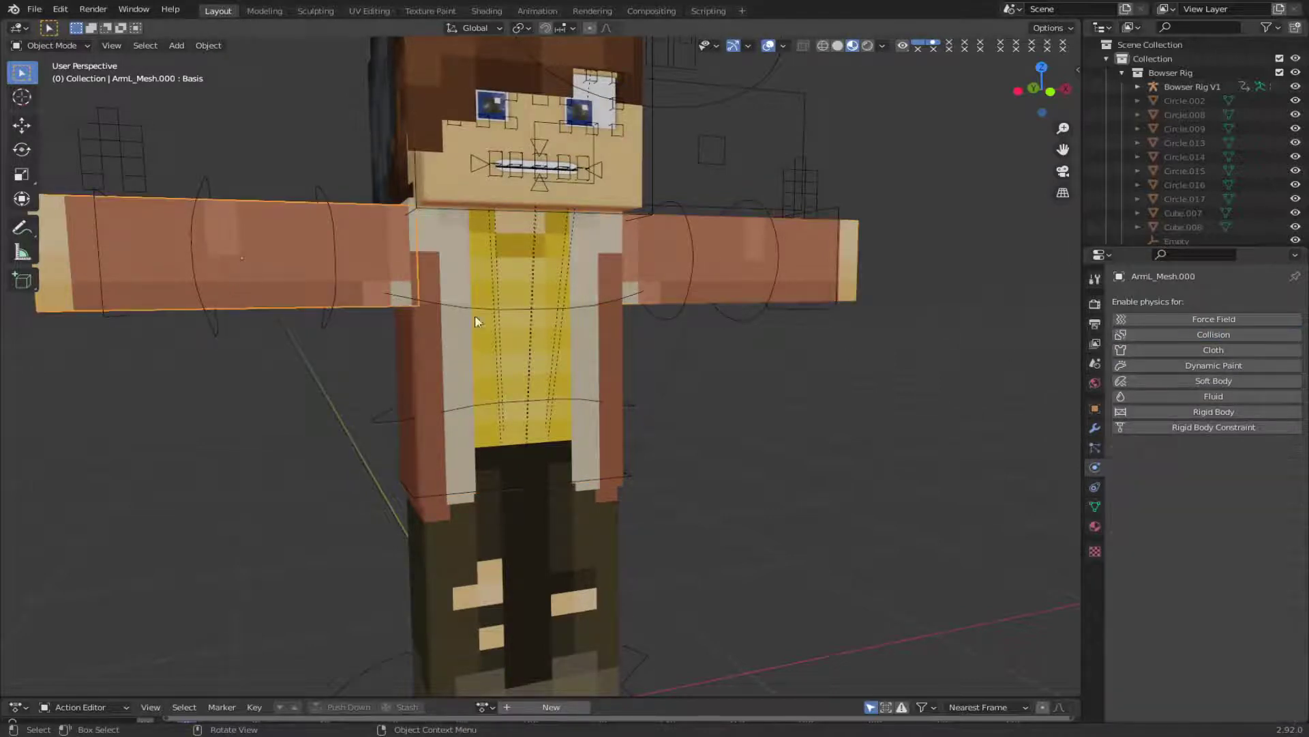
left_click(1170, 334)
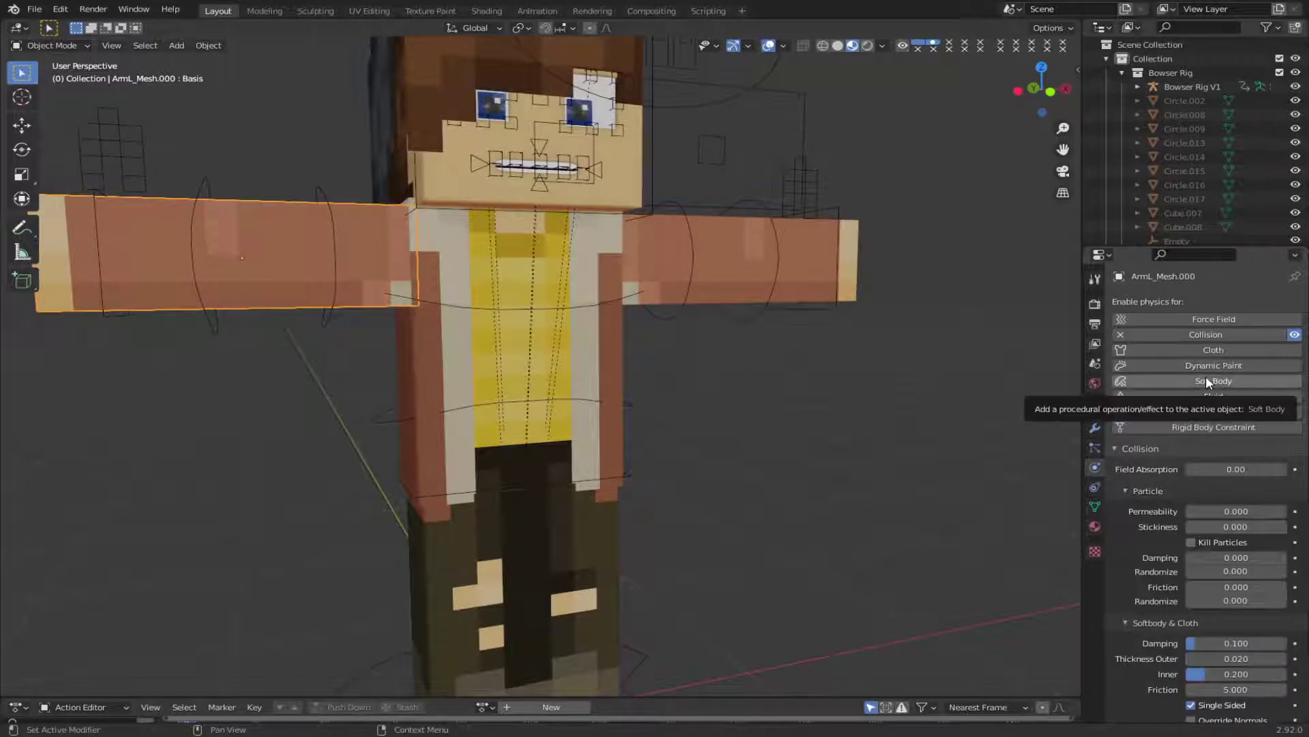
Delete the outer hair layer mesh around the character's head.
left_click(729, 578)
scroll(682, 553, "down", 4)
middle_click_drag(616, 517, 481, 385)
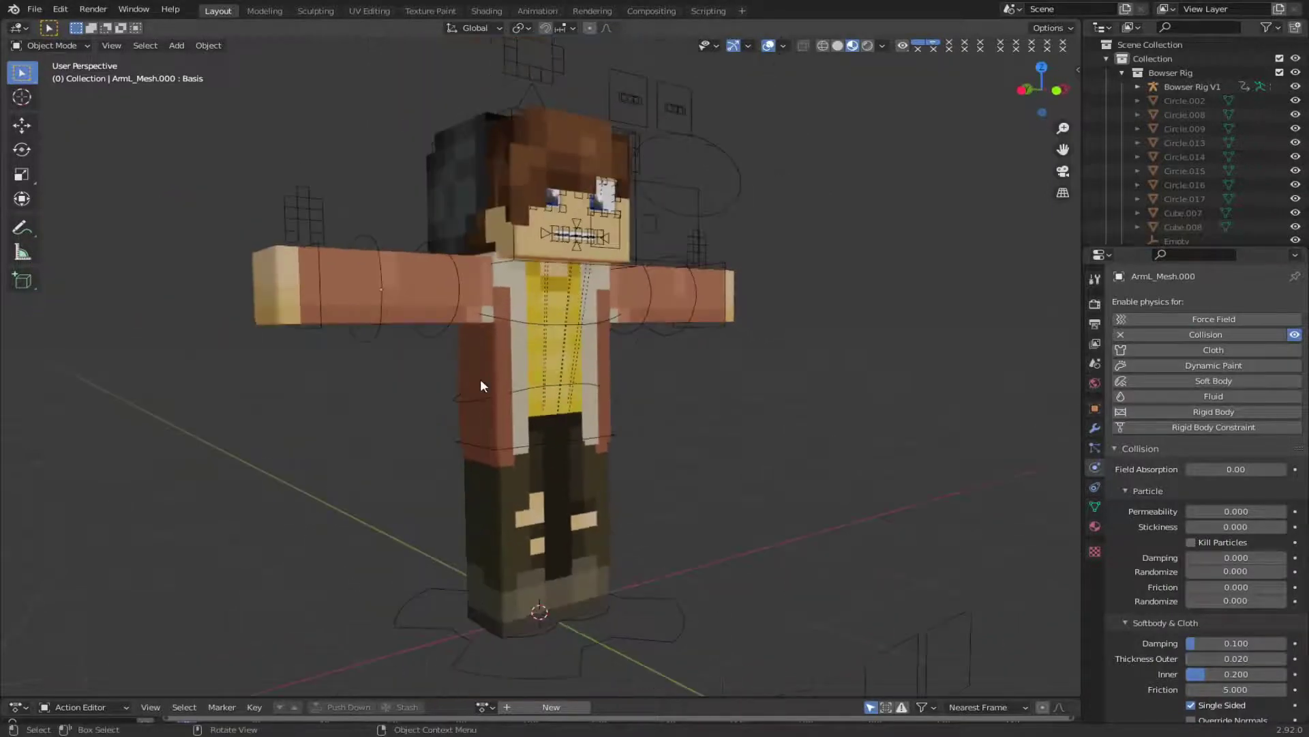
left_click(600, 345)
scroll(625, 344, "up", 3)
middle_click_drag(625, 344, 618, 157)
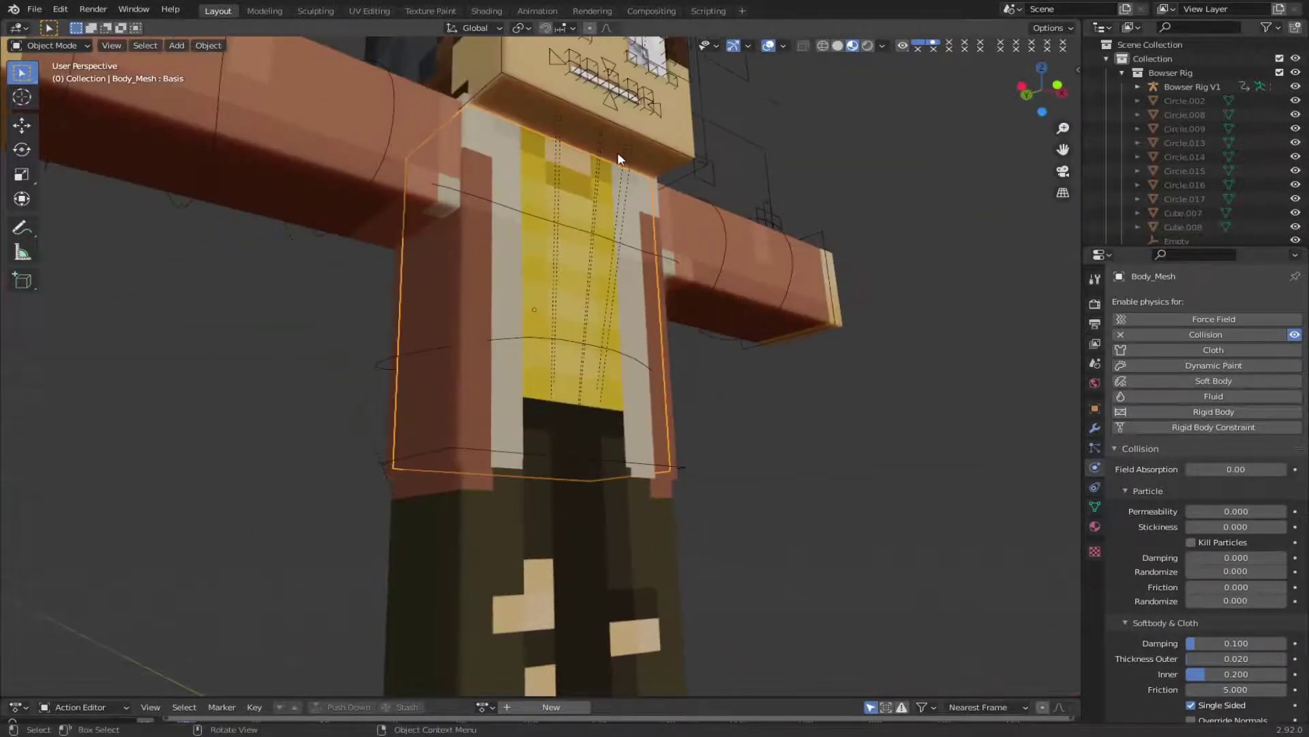
left_click(620, 157)
key("Delete")
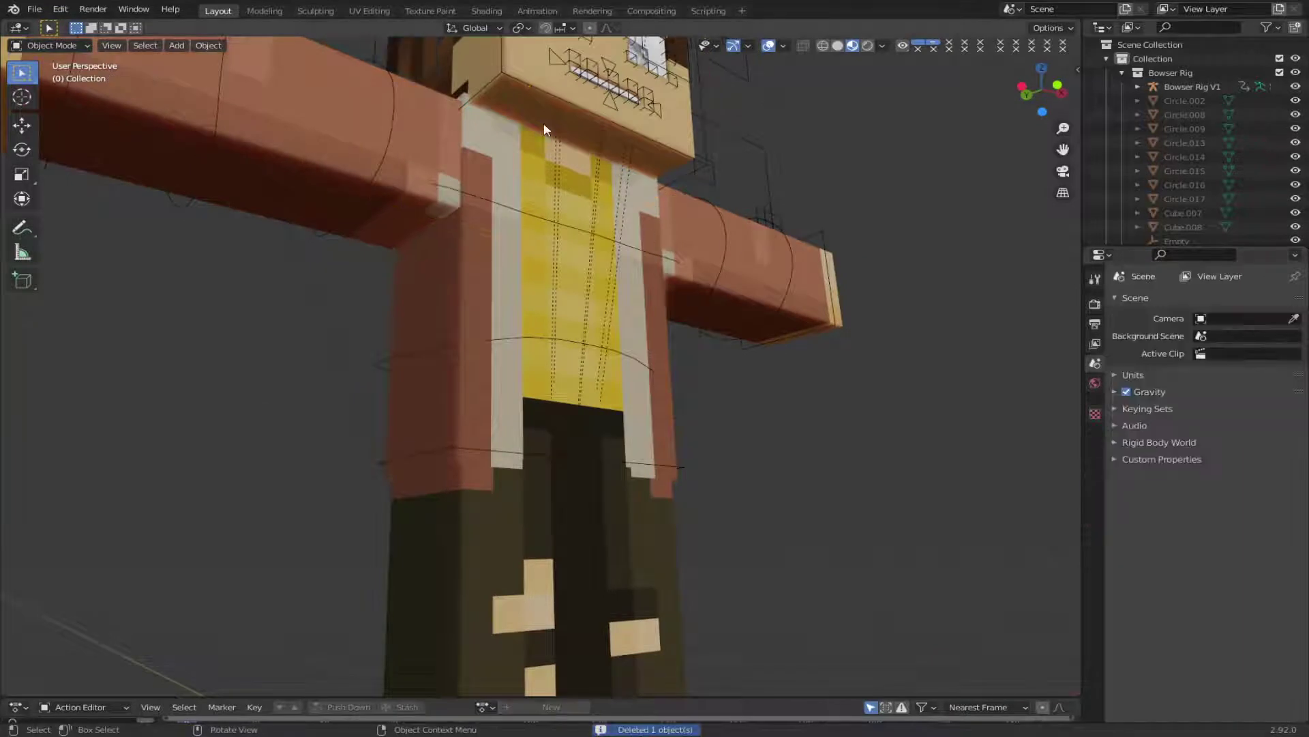
Enable Collision physics on the head mesh.
left_click(544, 126)
left_click(1221, 340)
scroll(767, 381, "down", 3)
middle_click_drag(805, 368, 767, 382)
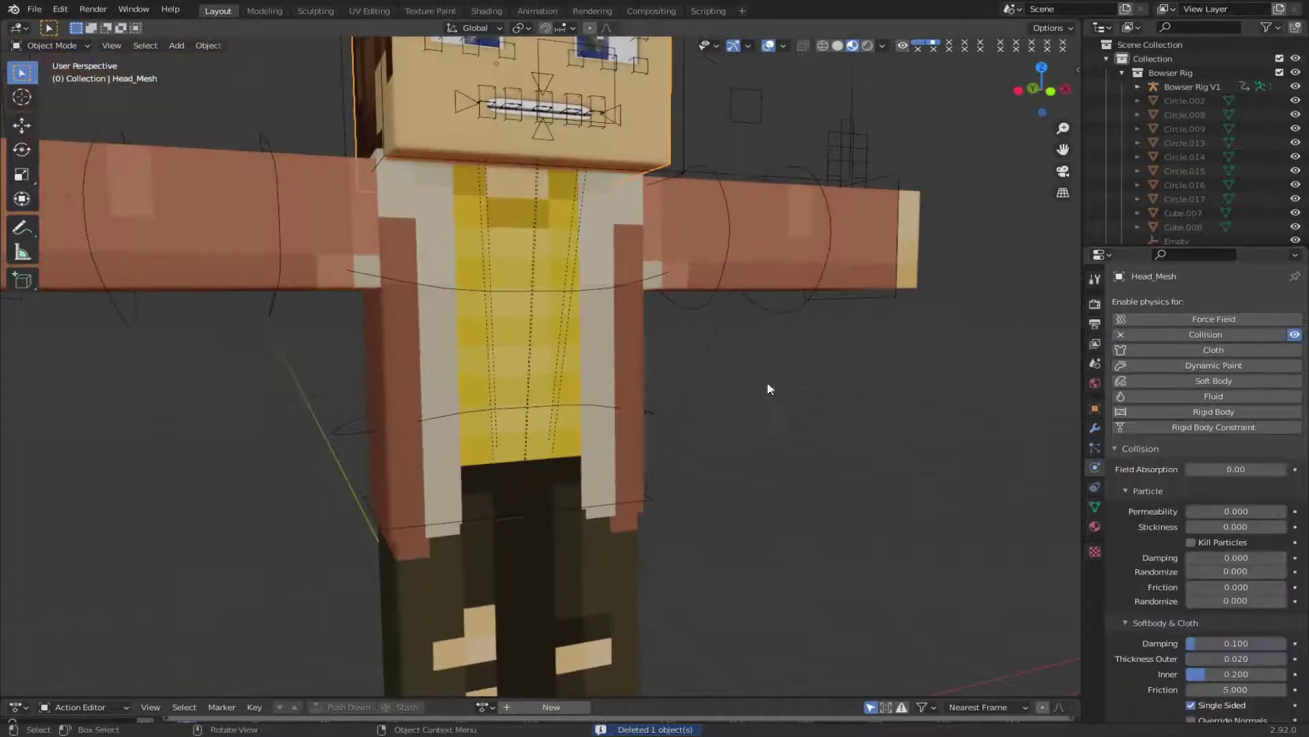
Remove the Collision physics from both arm meshes.
left_click(697, 252)
left_click(1132, 334)
scroll(634, 294, "down", 2)
left_click(273, 263)
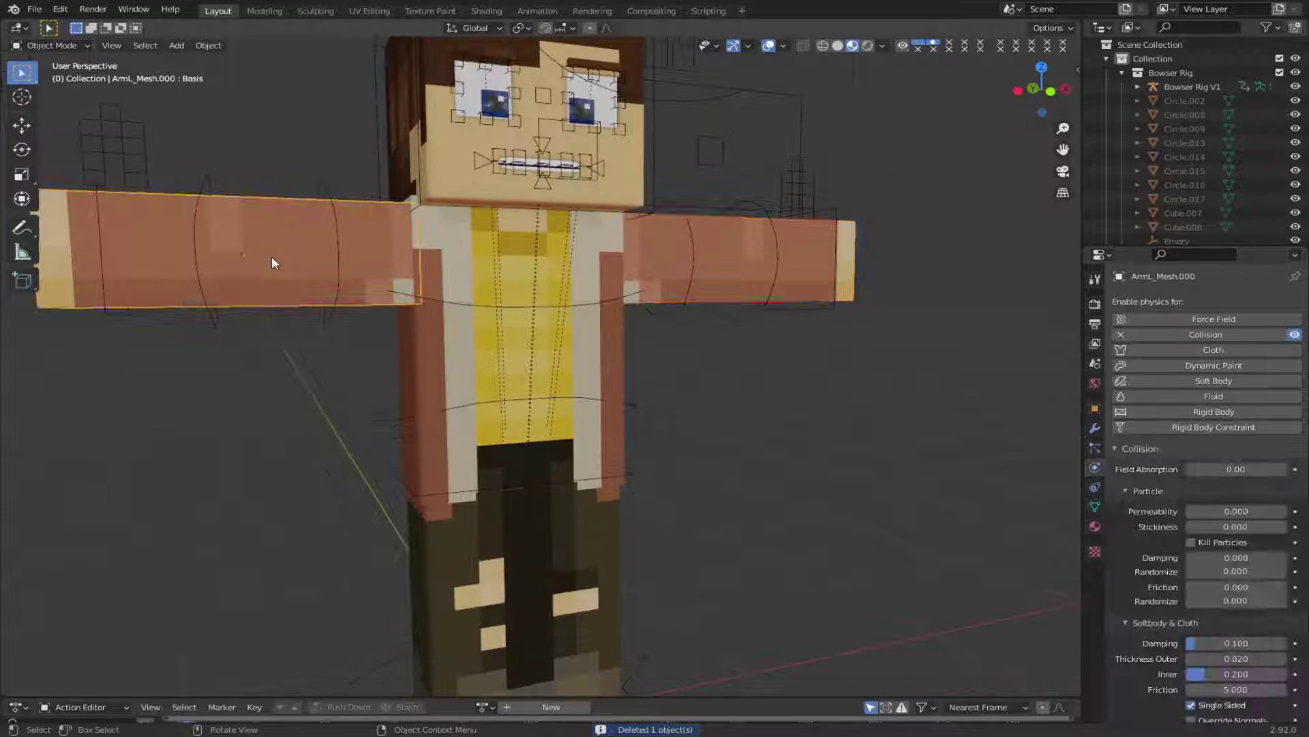
left_click(1118, 331)
scroll(576, 502, "down", 3)
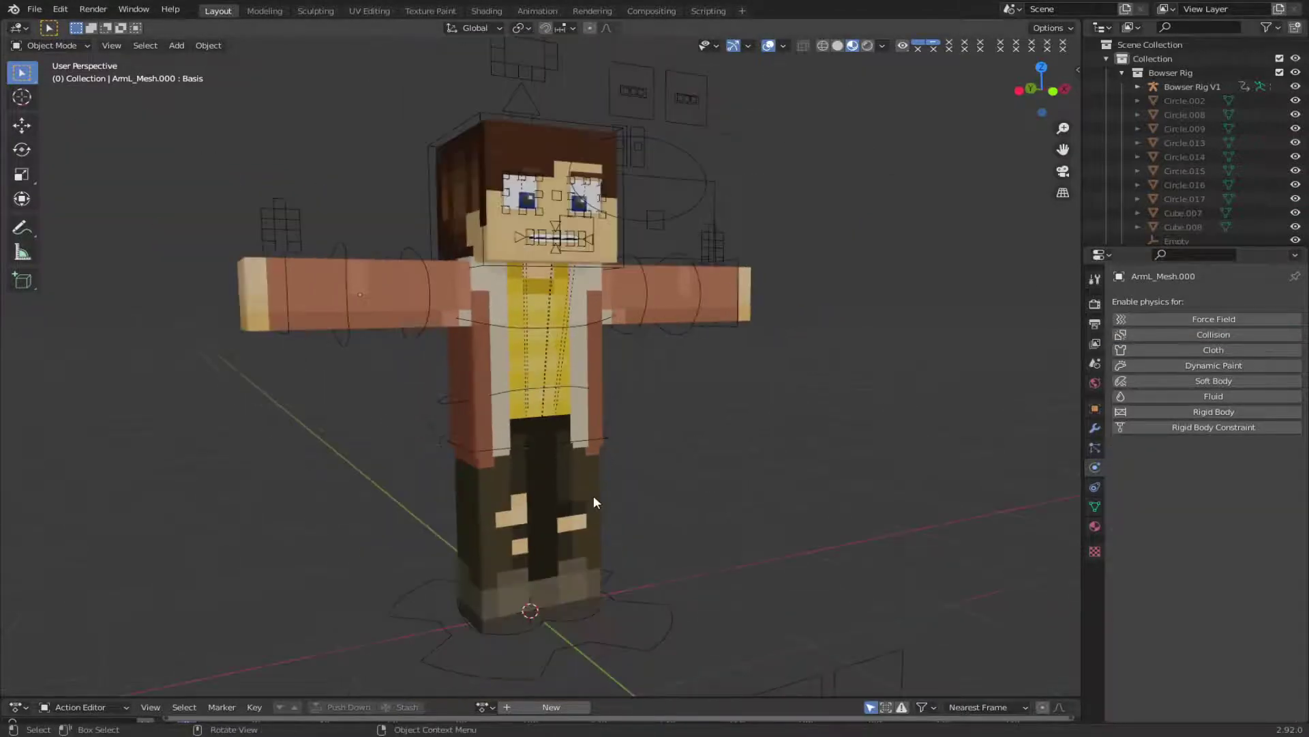
Select the jacket mesh and add Cloth physics to it.
left_click(463, 372)
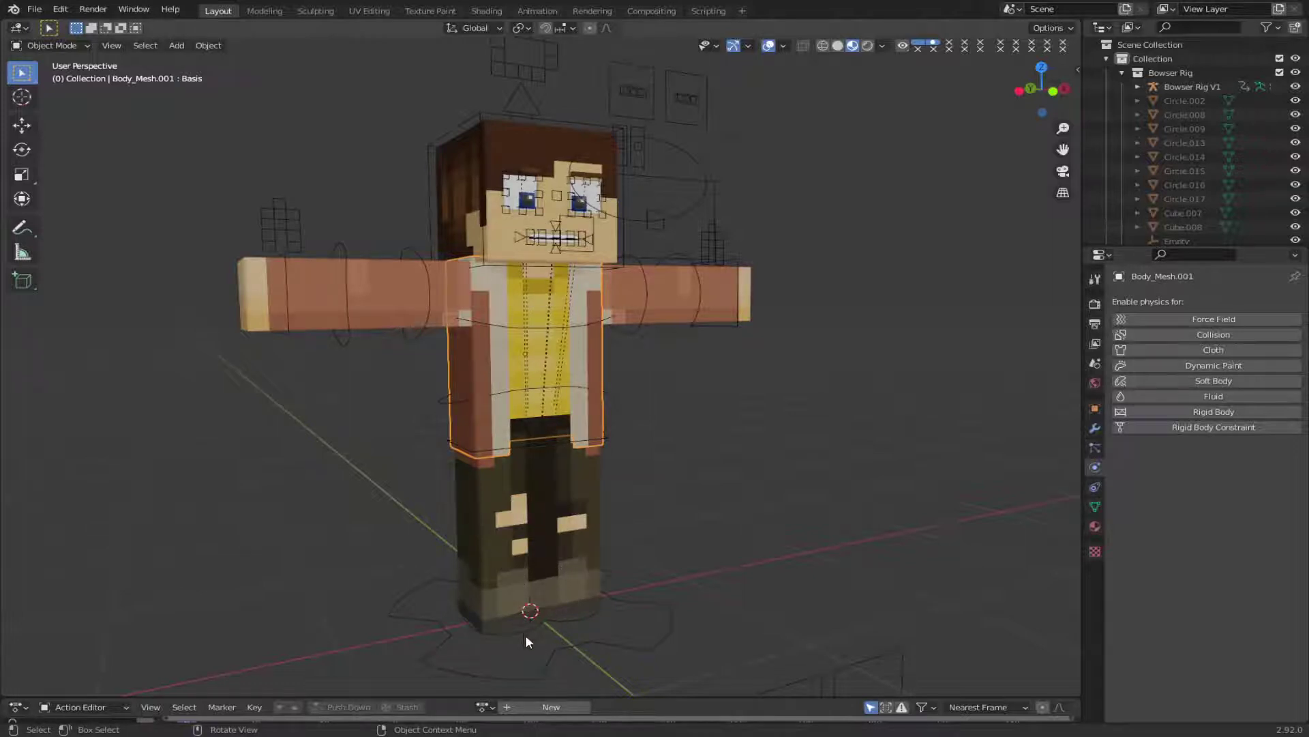
left_click(530, 592)
left_click(523, 415)
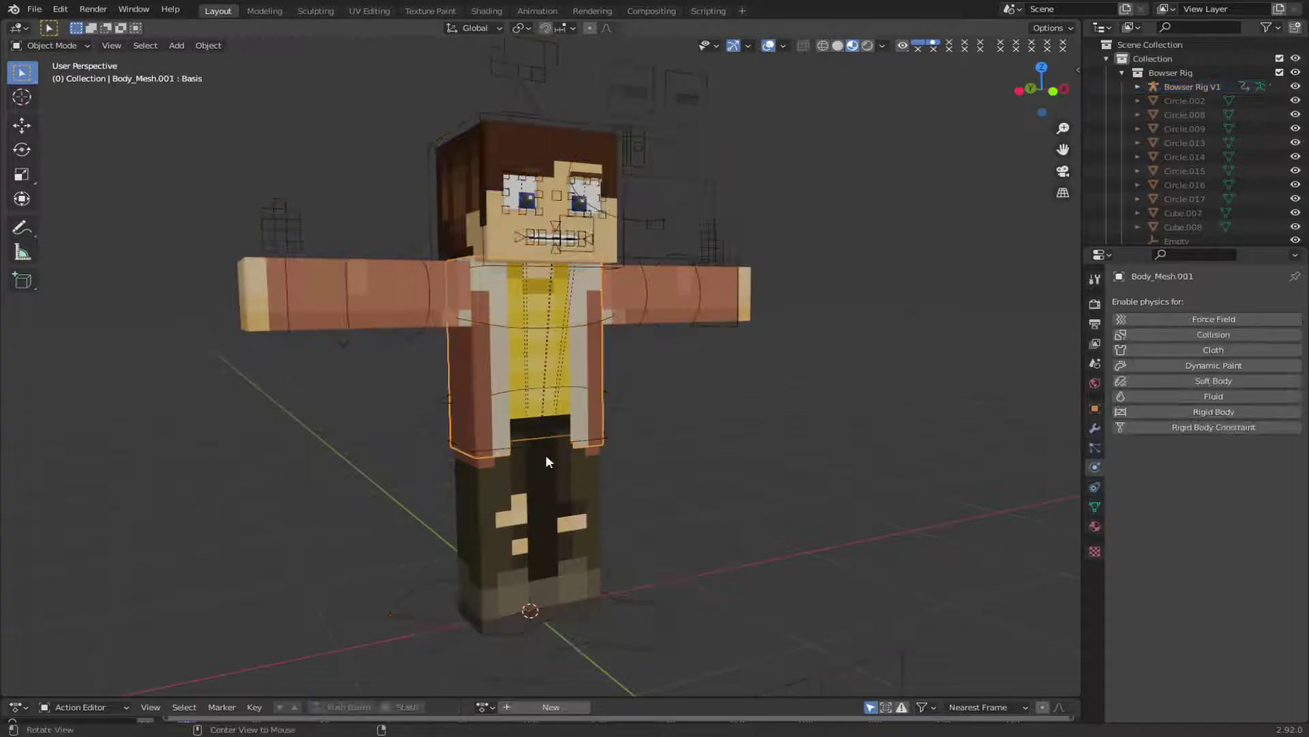
key("KP_Decimal")
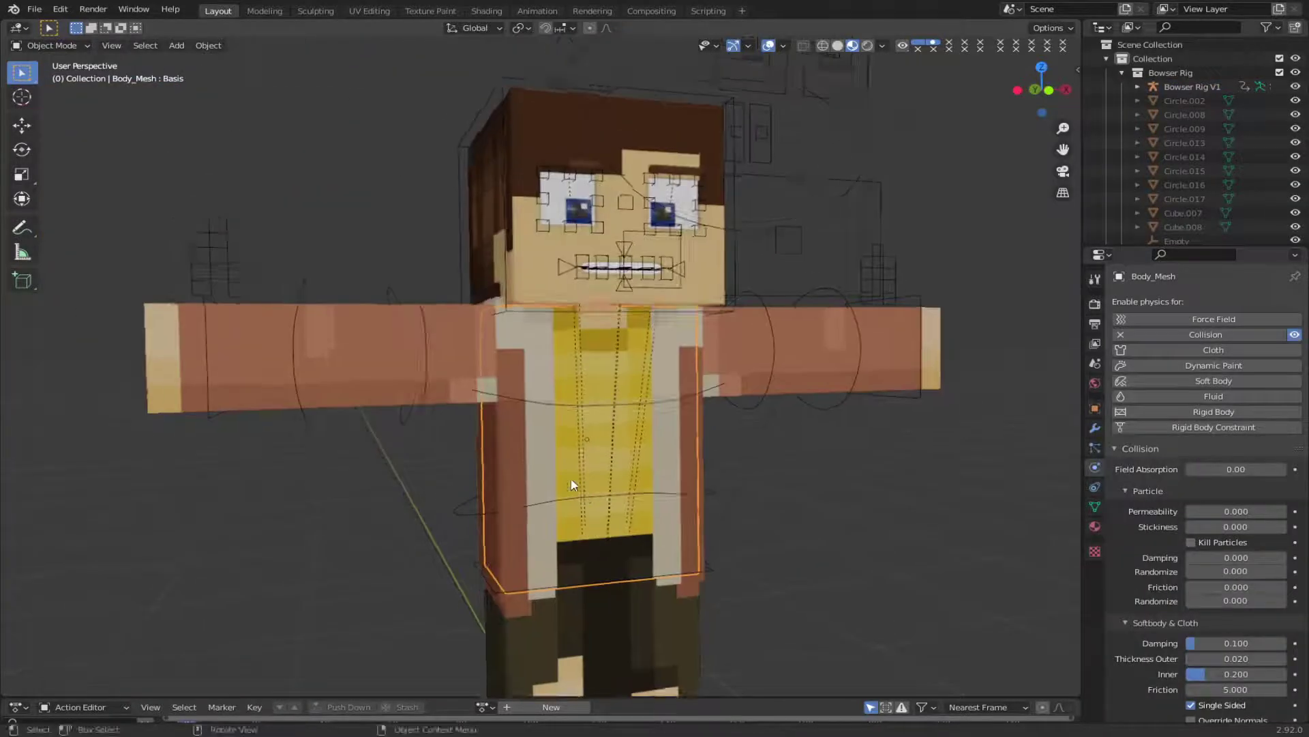
left_click(526, 450)
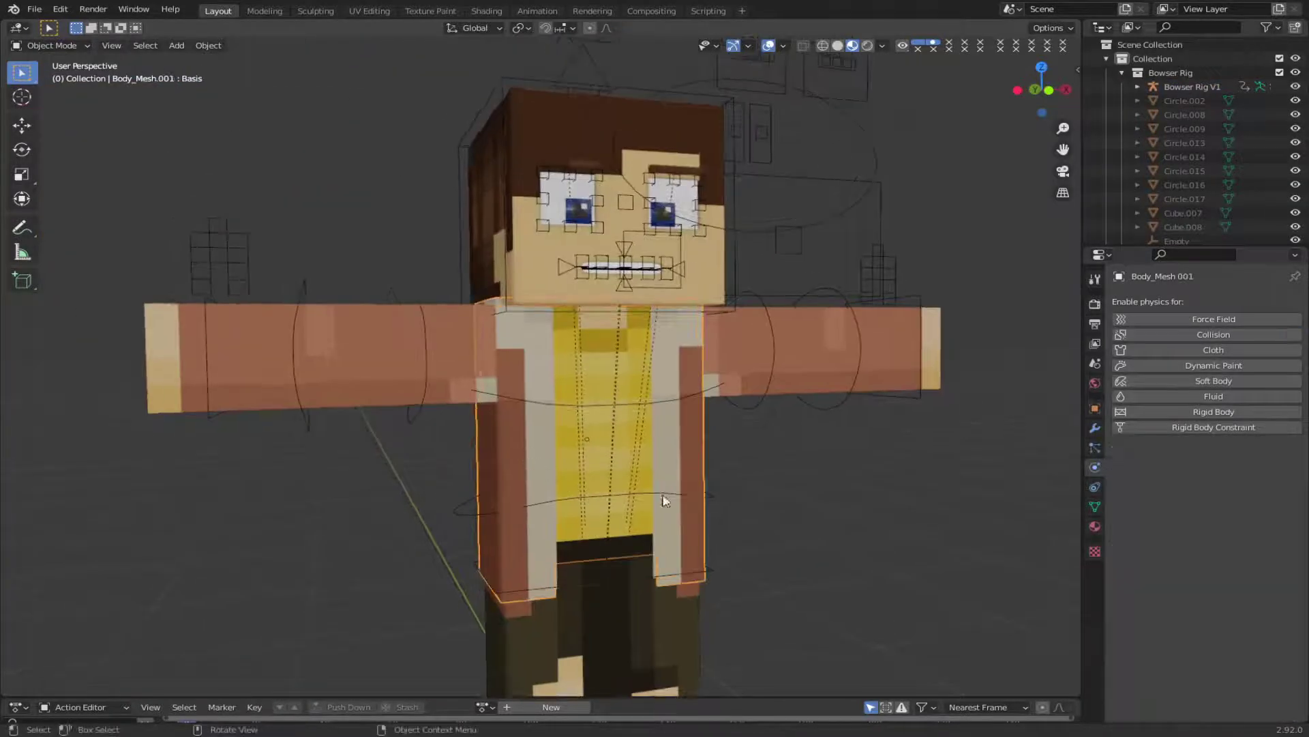
middle_click_drag(662, 495, 618, 498)
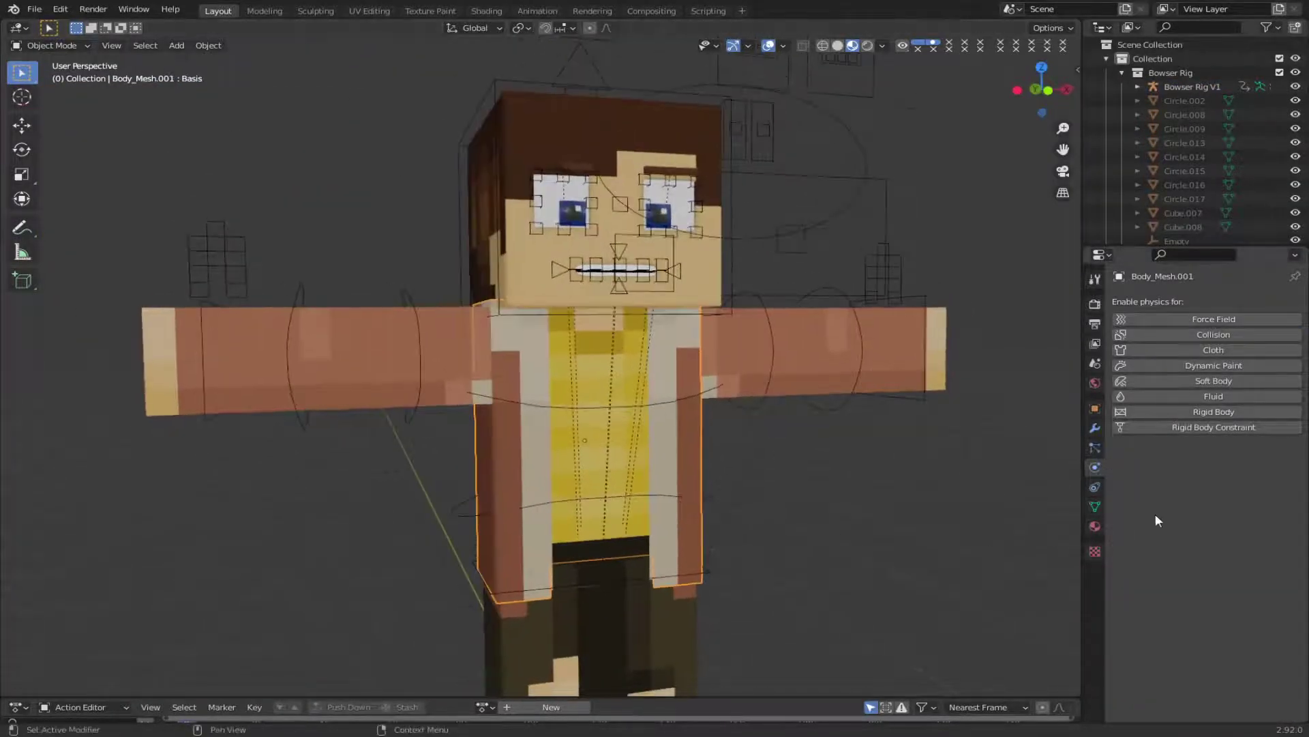
left_click(1095, 506)
left_click(1097, 466)
left_click(1232, 346)
scroll(1170, 484, "down", 2)
Set the vertex group named Group as the pin group in the jacket's cloth shape settings.
scroll(1177, 465, "down", 12)
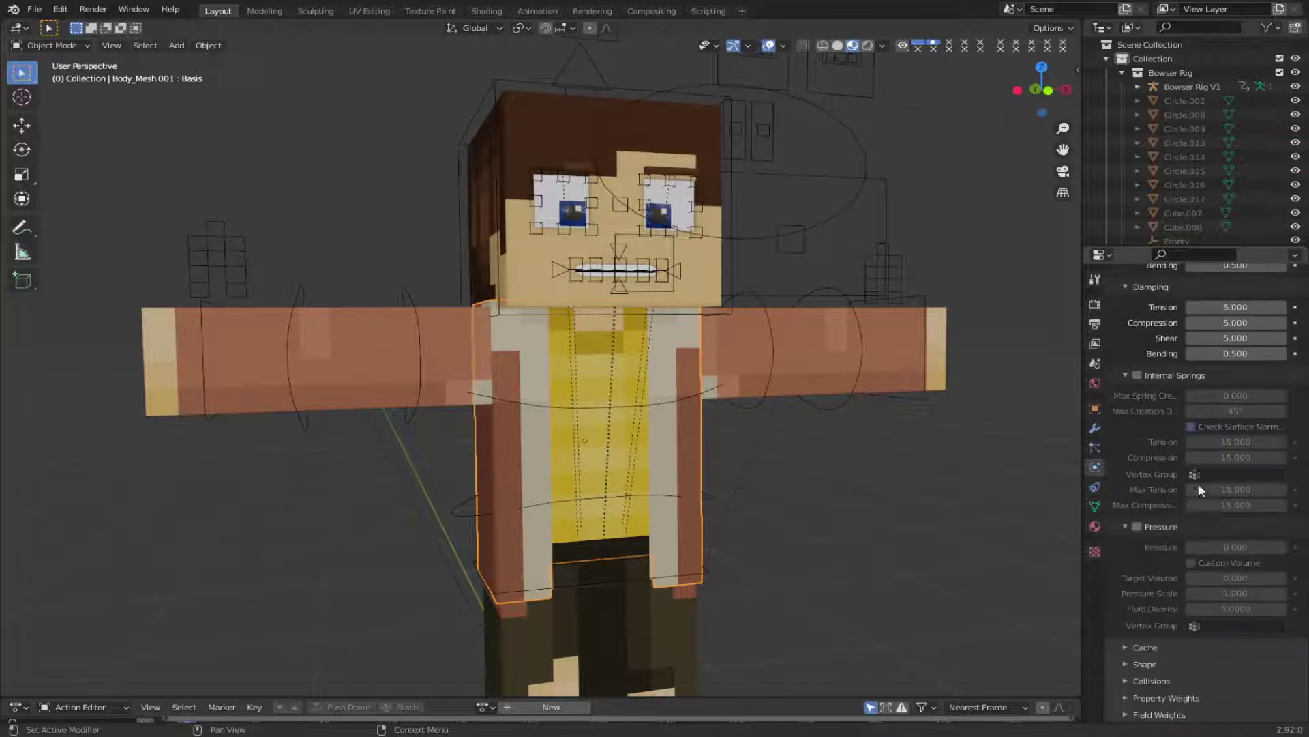
left_click(1155, 661)
scroll(1159, 648, "down", 4)
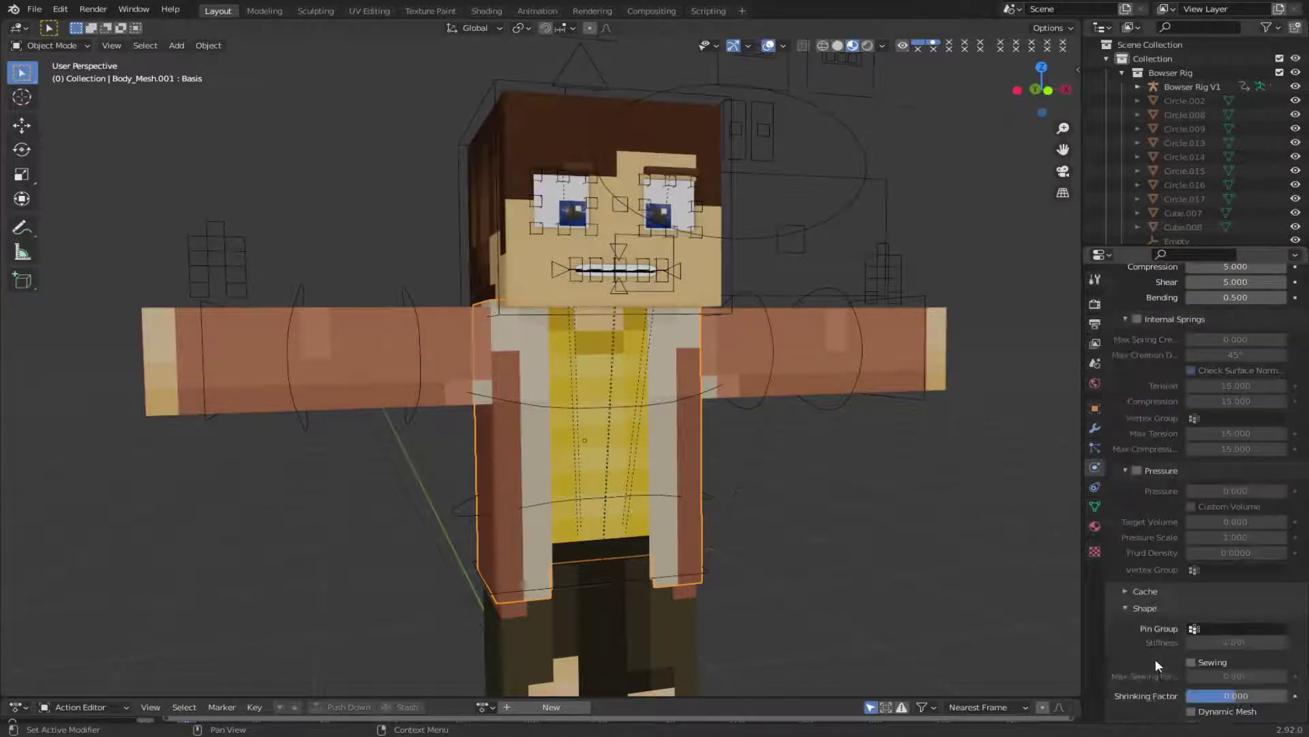
left_click(1235, 573)
left_click(1172, 620)
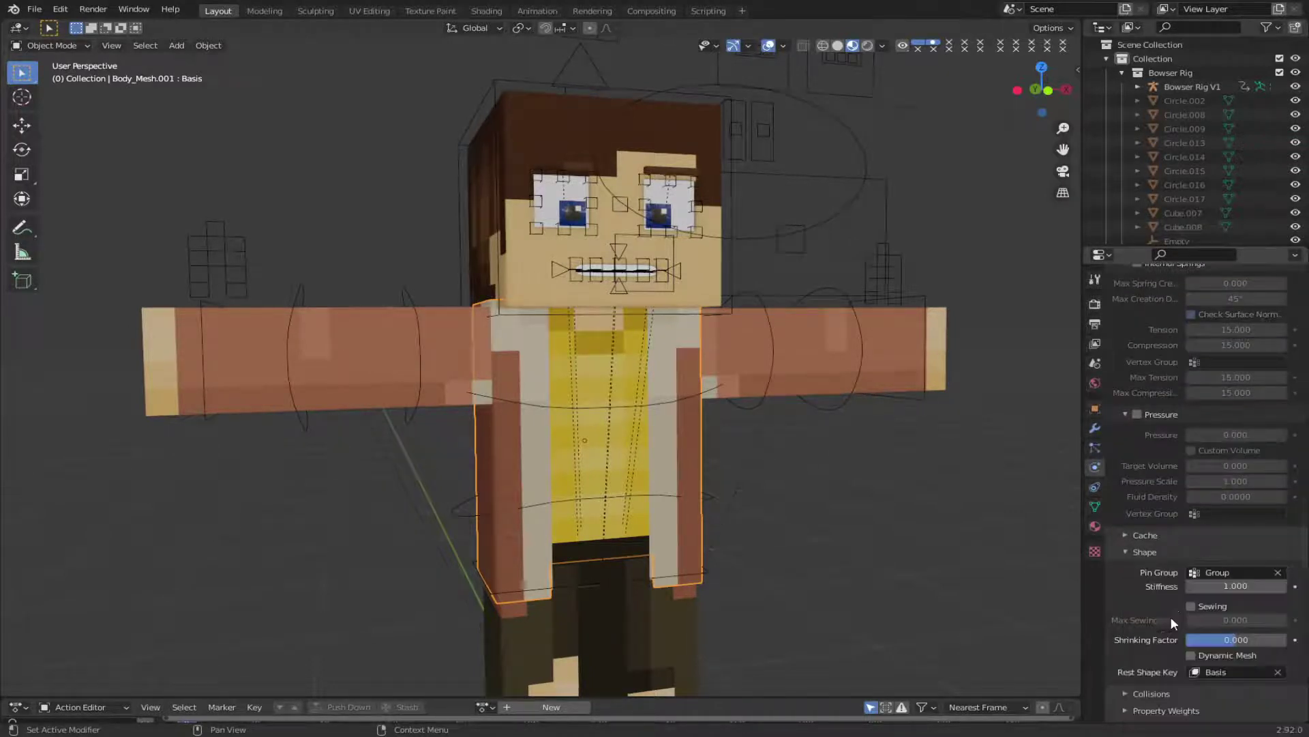
Set the simulation start of the jacket's cloth cache to frame -5.
left_click(1159, 557)
left_click(1131, 648)
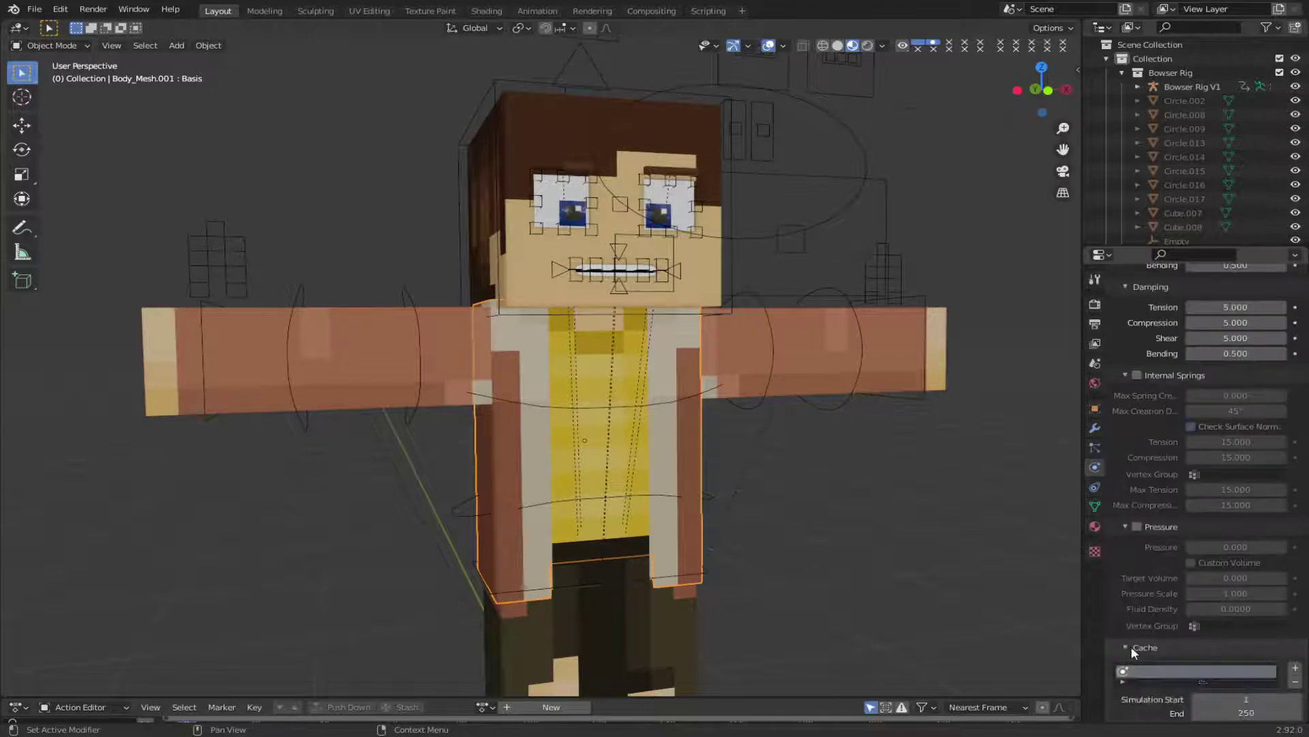
scroll(1160, 614, "down", 4)
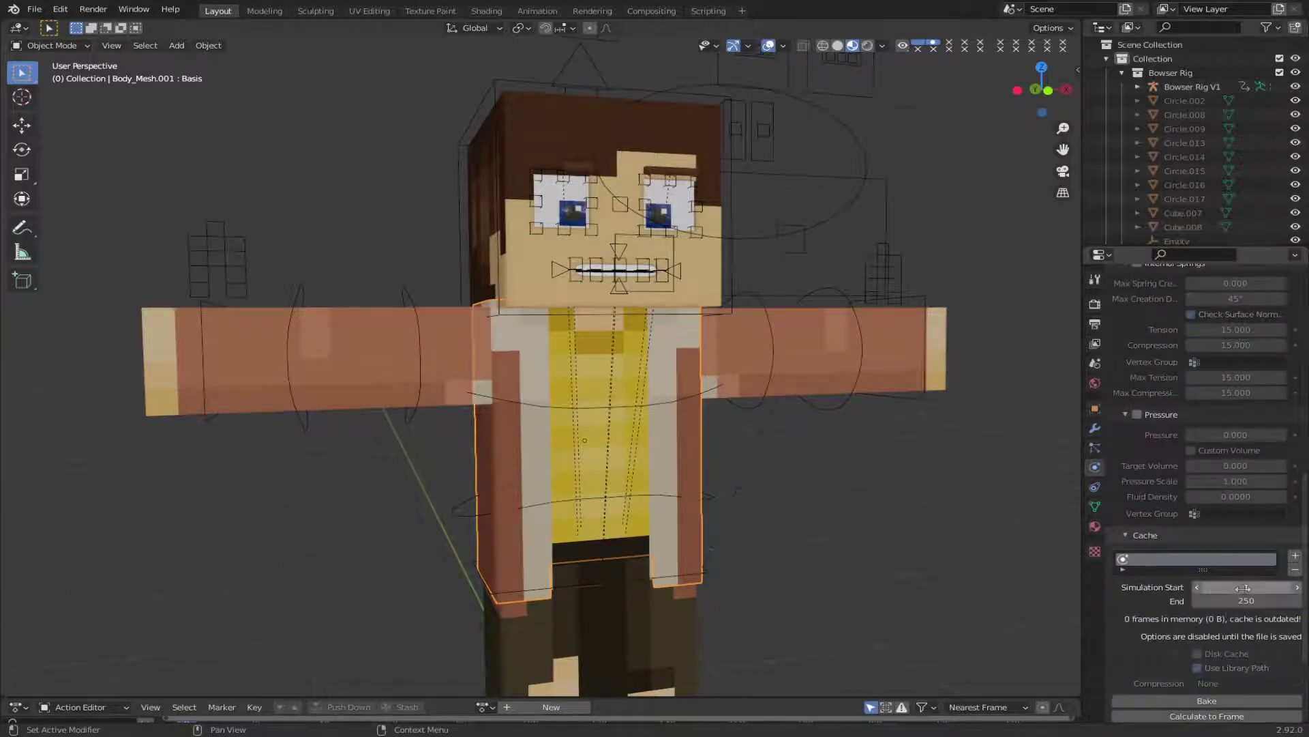
left_click(1243, 588)
type("-5")
key("Return")
left_click_drag(1242, 588, 1174, 624)
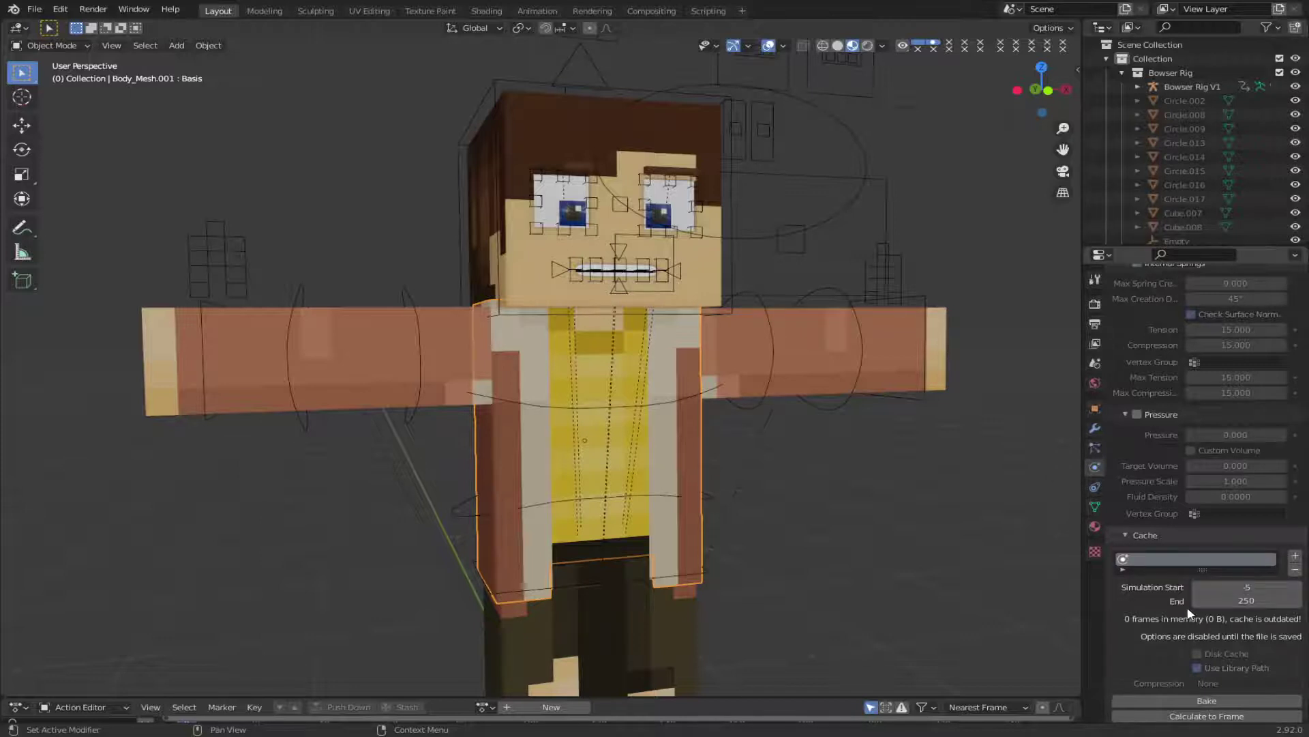
Review the jacket's cloth settings and bake its simulation cache.
scroll(1205, 640, "down", 3)
scroll(1202, 594, "up", 6)
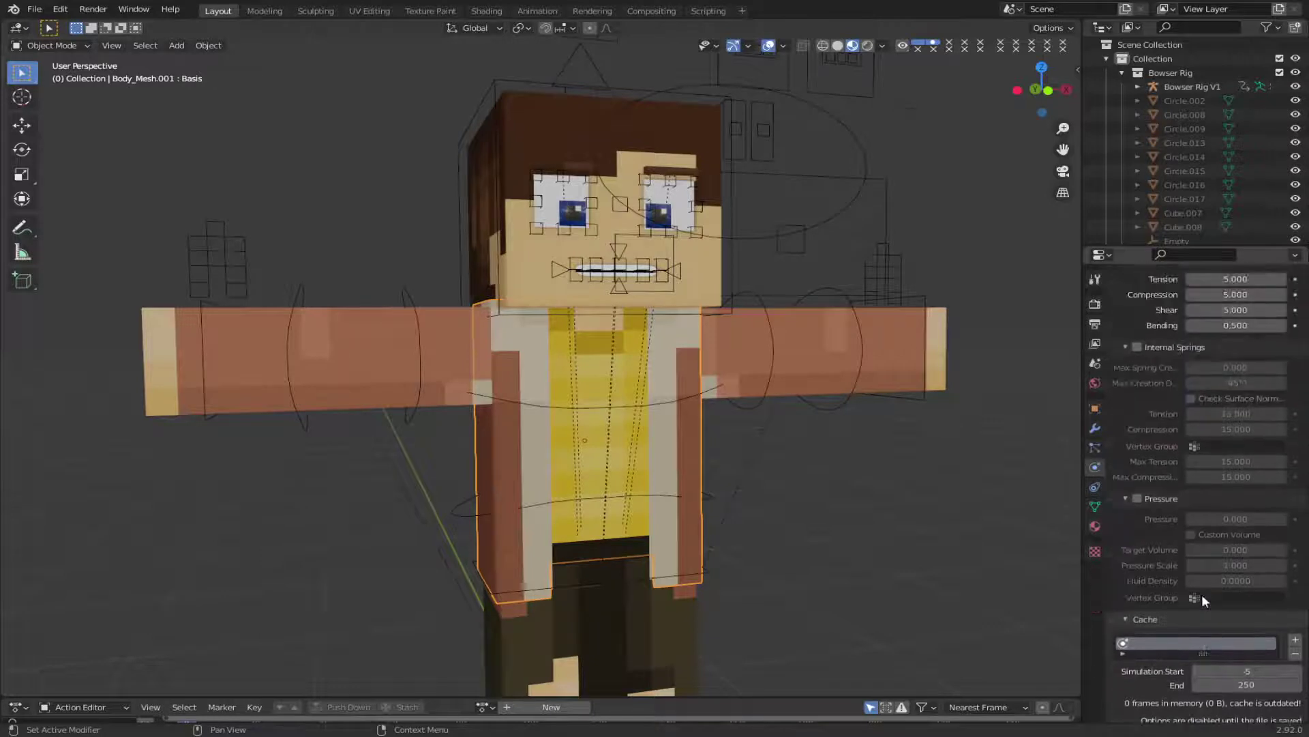
scroll(1202, 594, "up", 8)
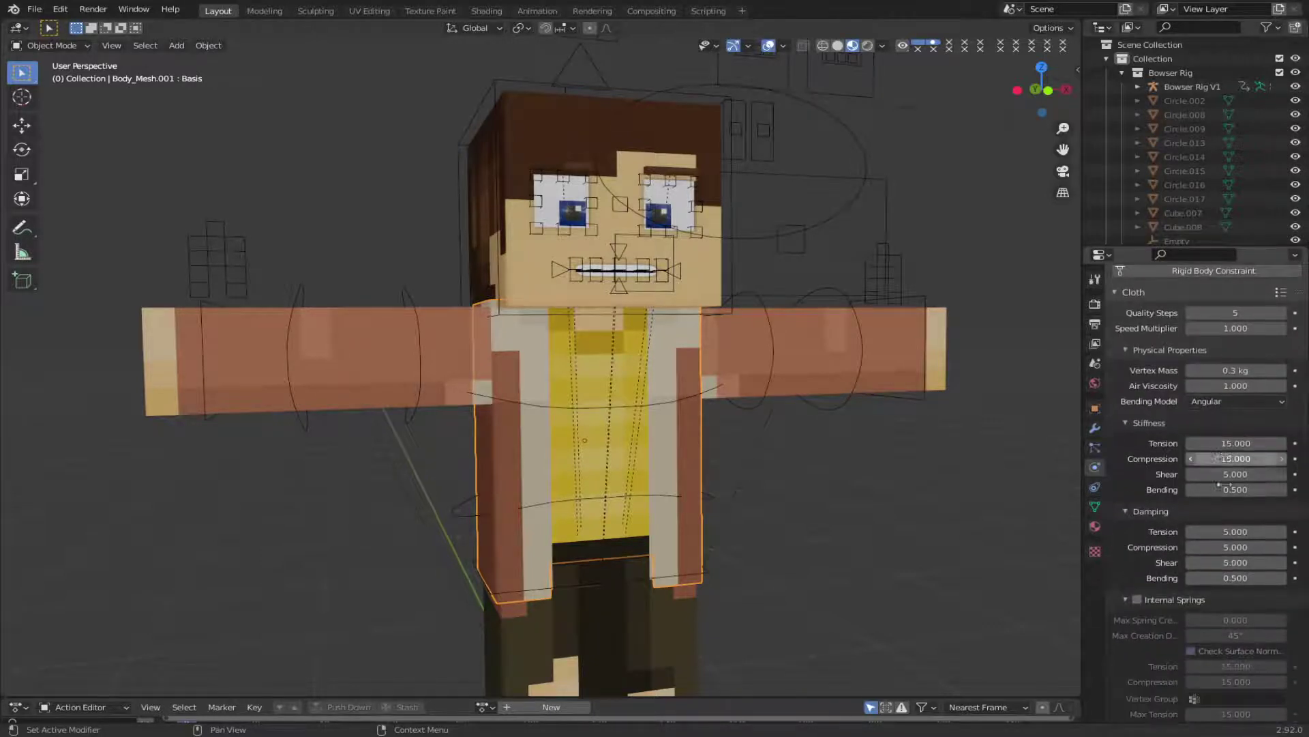
scroll(1229, 513, "down", 10)
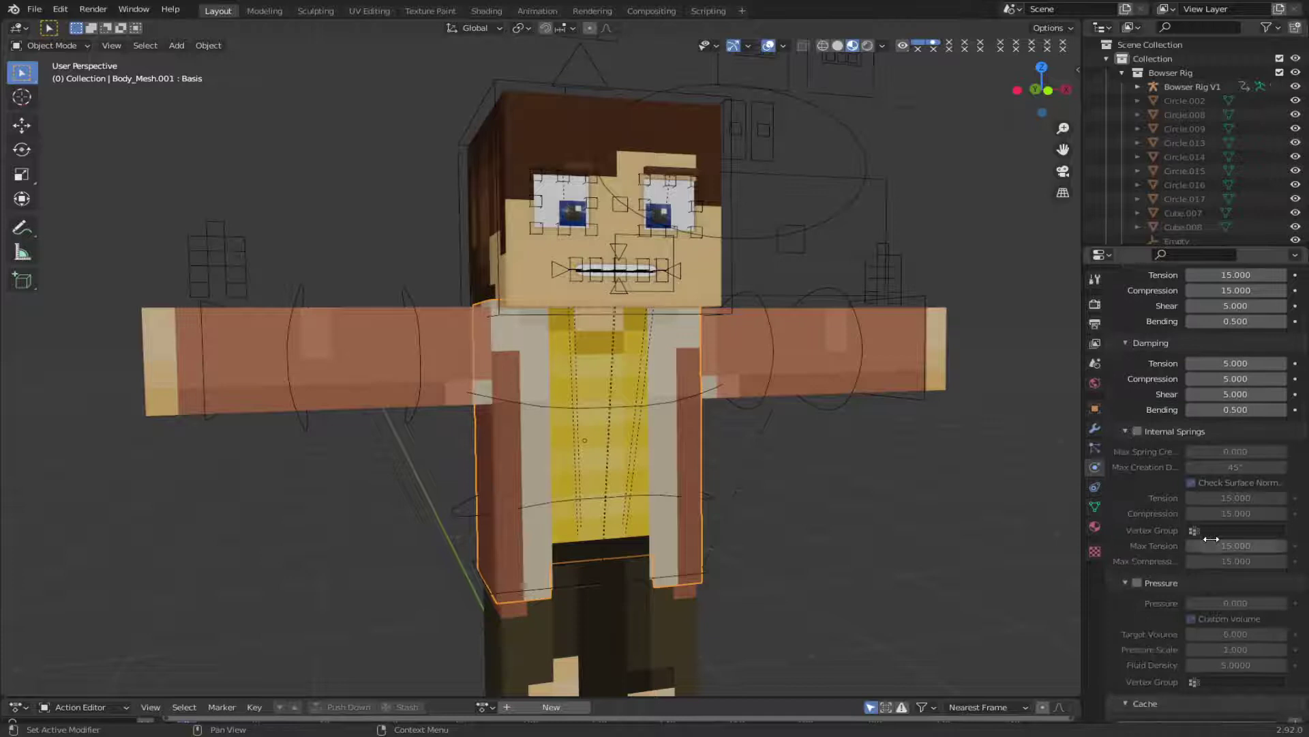
scroll(1136, 579, "down", 4)
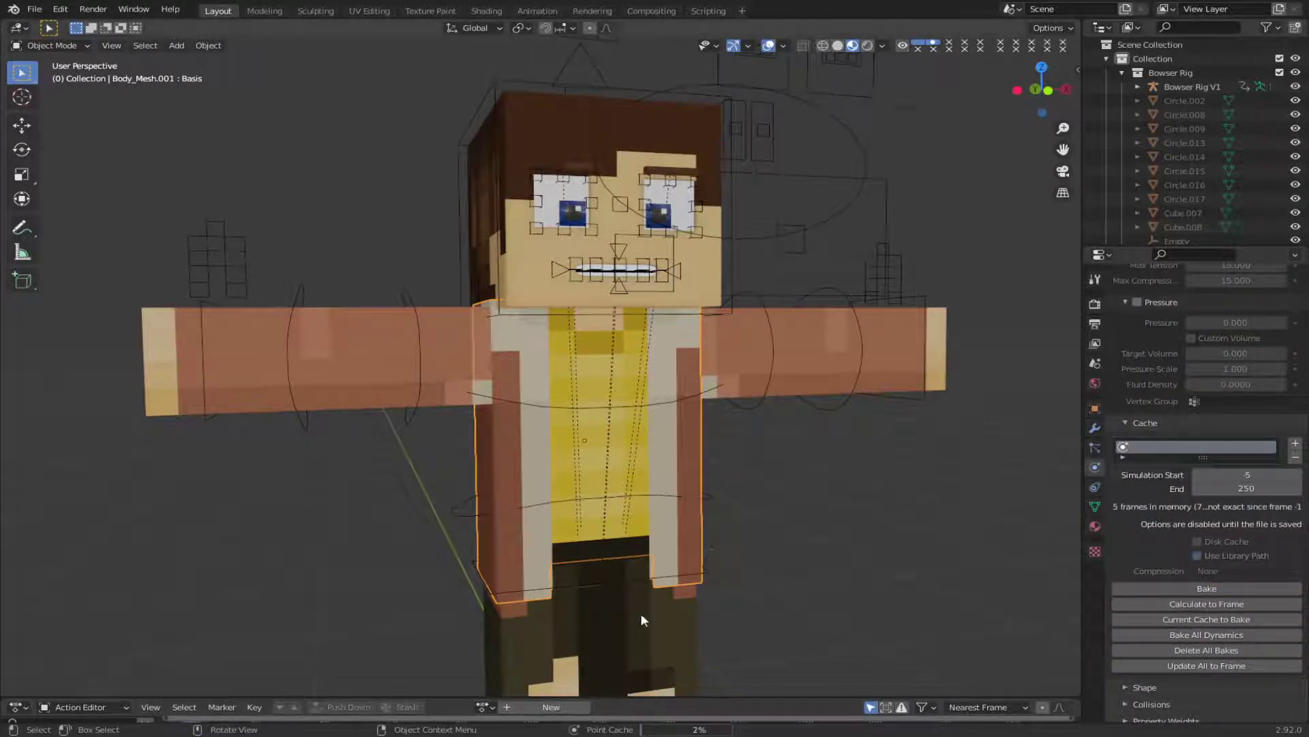
Switch the Action Editor area to a Timeline and make it taller.
left_click(15, 707)
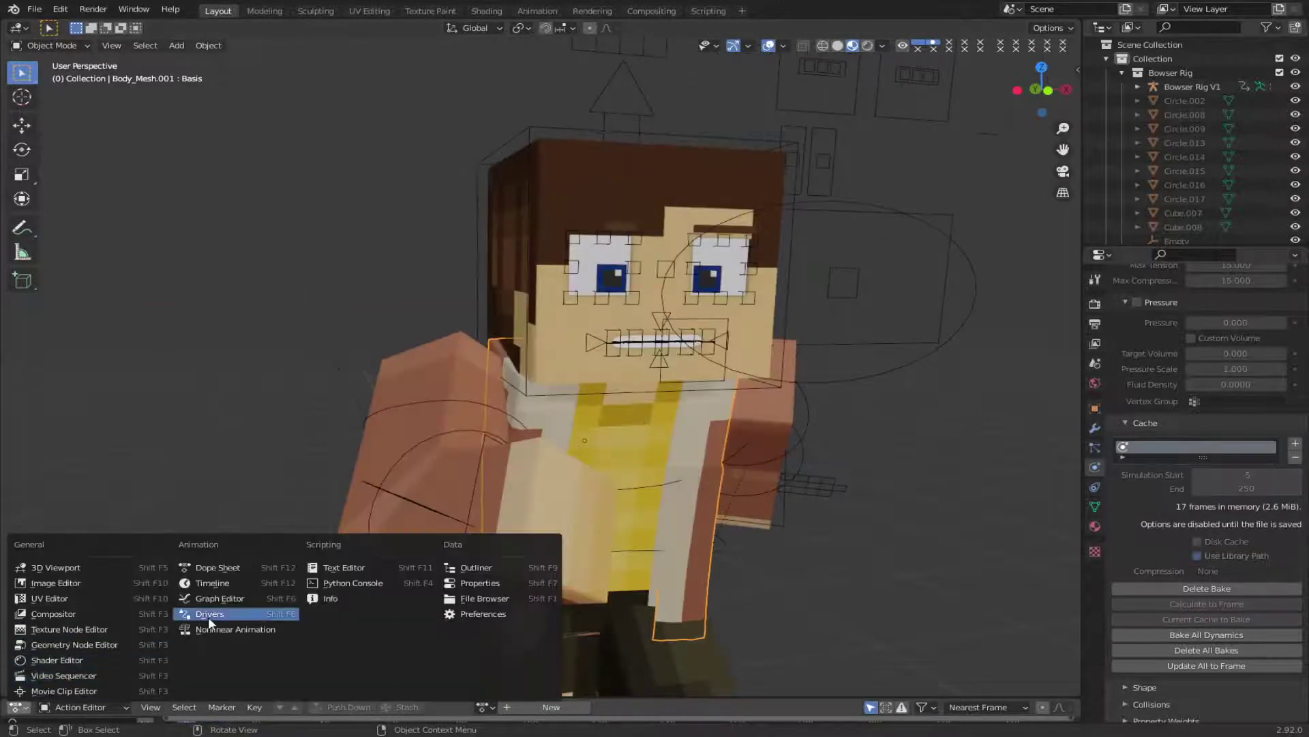
left_click(207, 584)
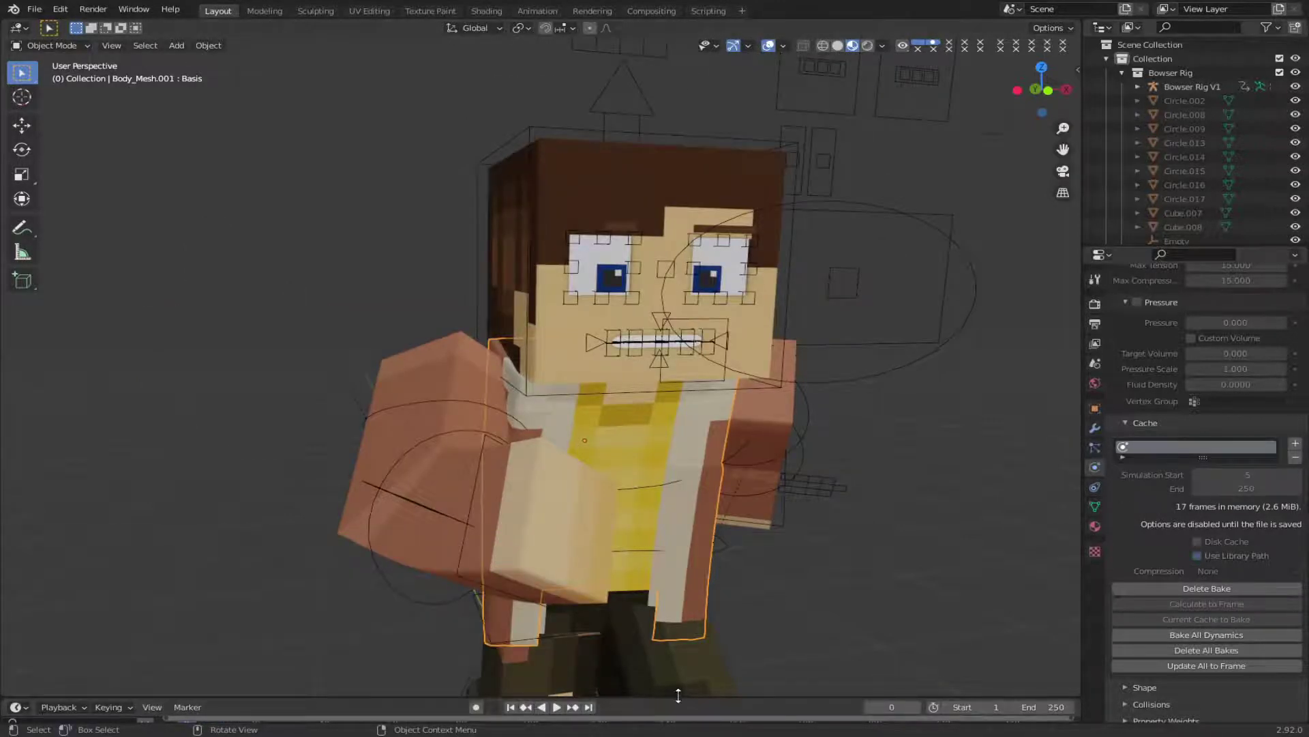
left_click_drag(678, 695, 682, 660)
Play the animation to frame 10, return to frame 5, and inspect the simulated jacket from the side and front.
key("space")
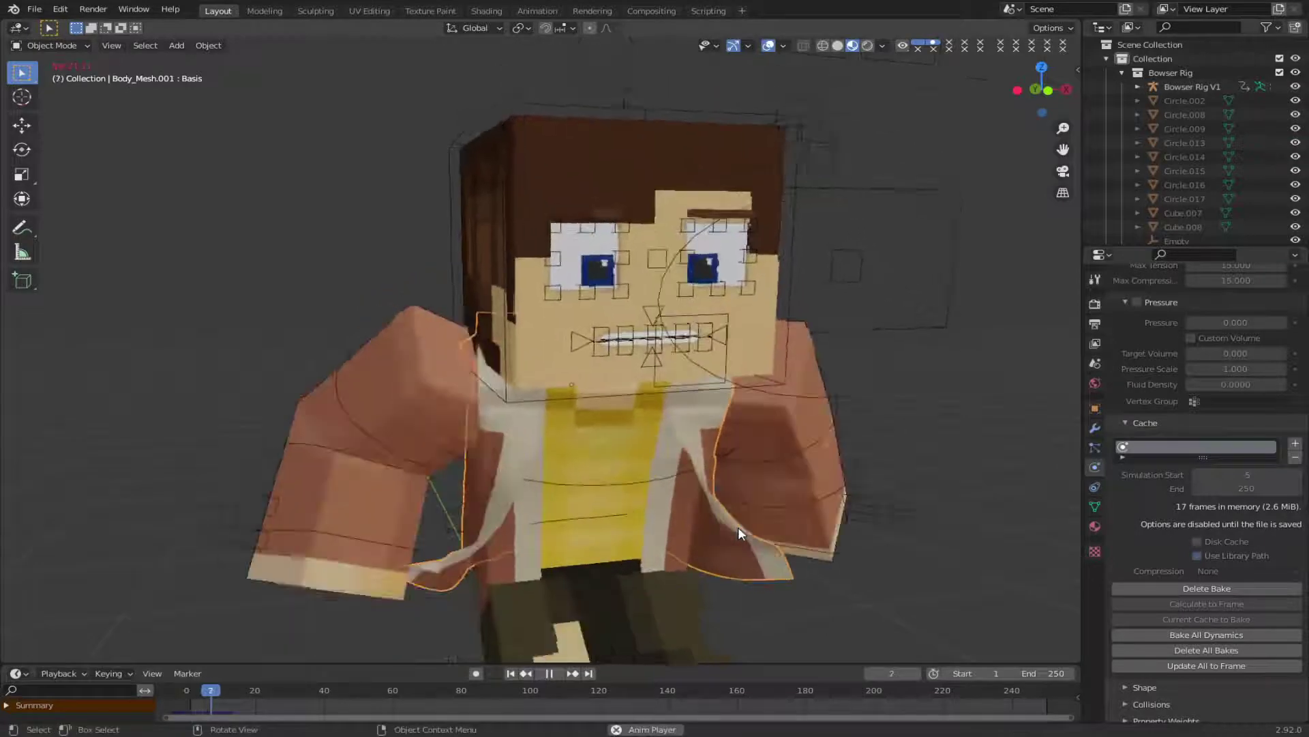
key("space")
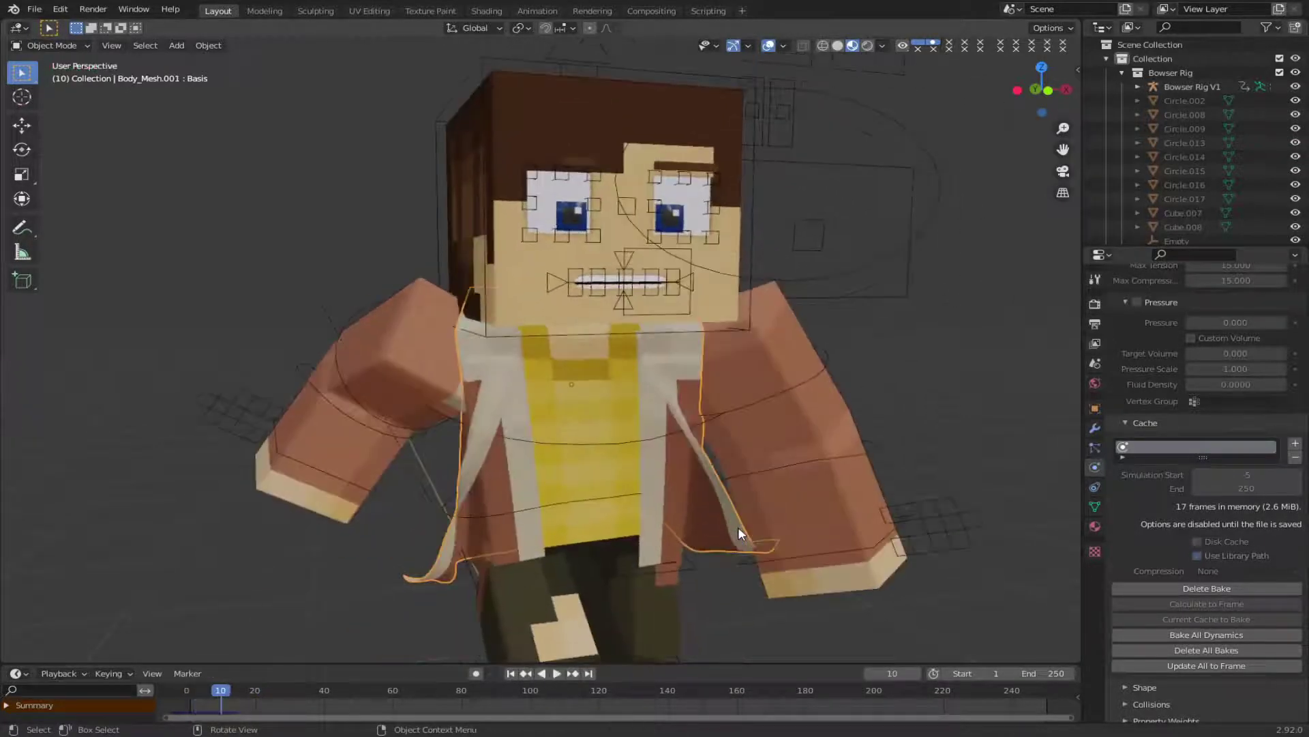
scroll(738, 526, "down", 5, "alt")
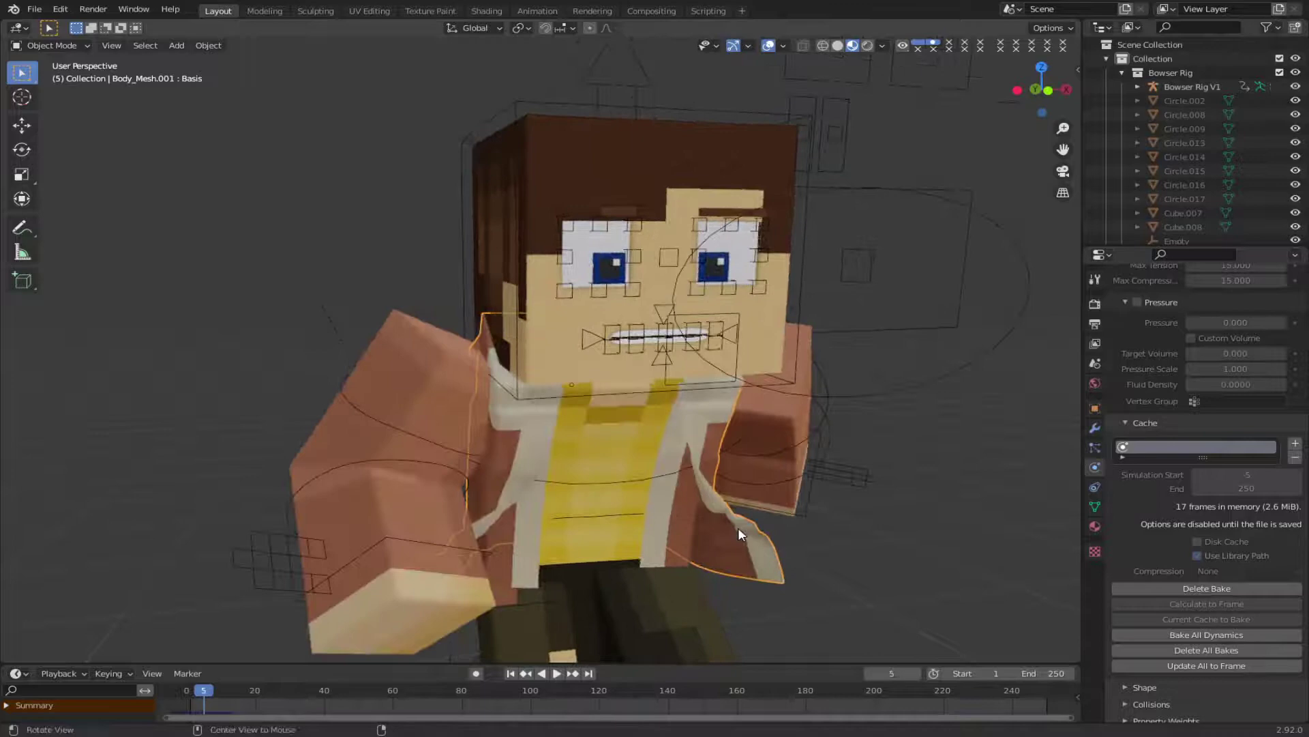
middle_click_drag(738, 527, 408, 538)
left_click_drag(380, 540, 452, 547, "alt")
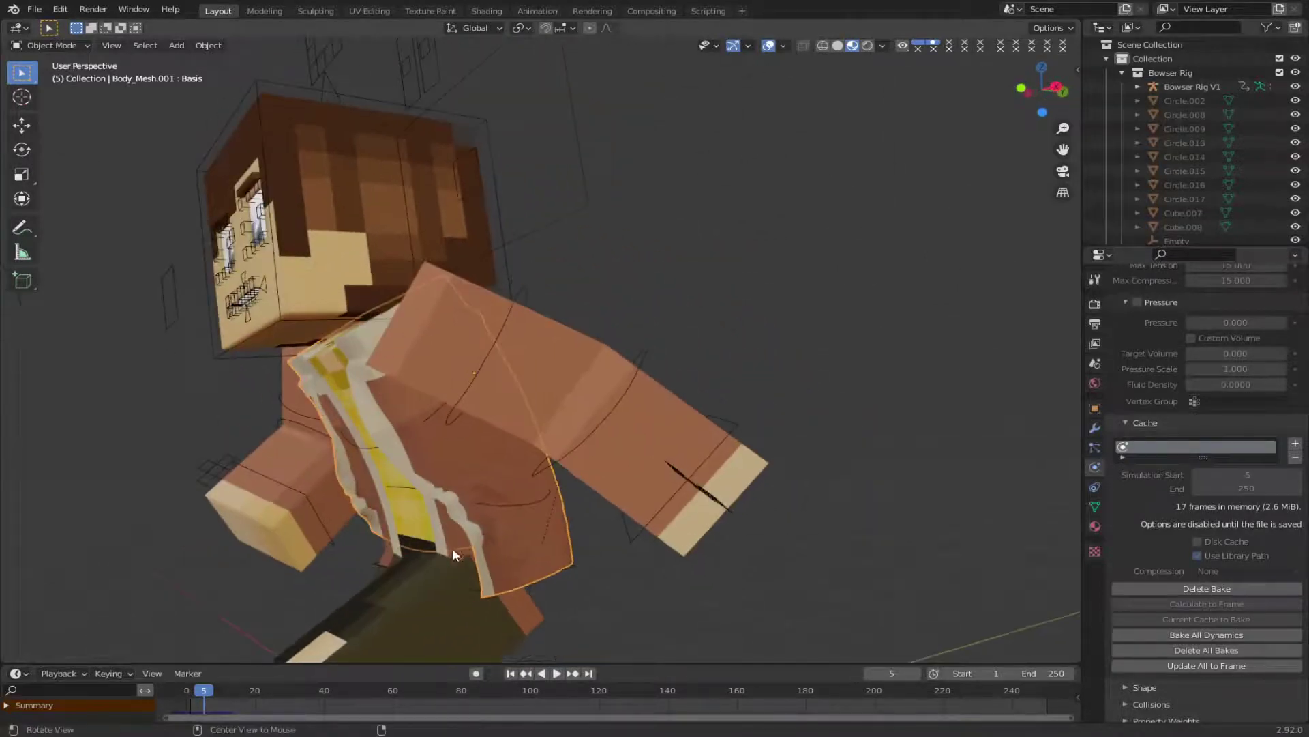
right_click(452, 547)
left_click(452, 493)
left_click_drag(526, 586, 588, 520, "alt+shift")
middle_click_drag(588, 518, 720, 497)
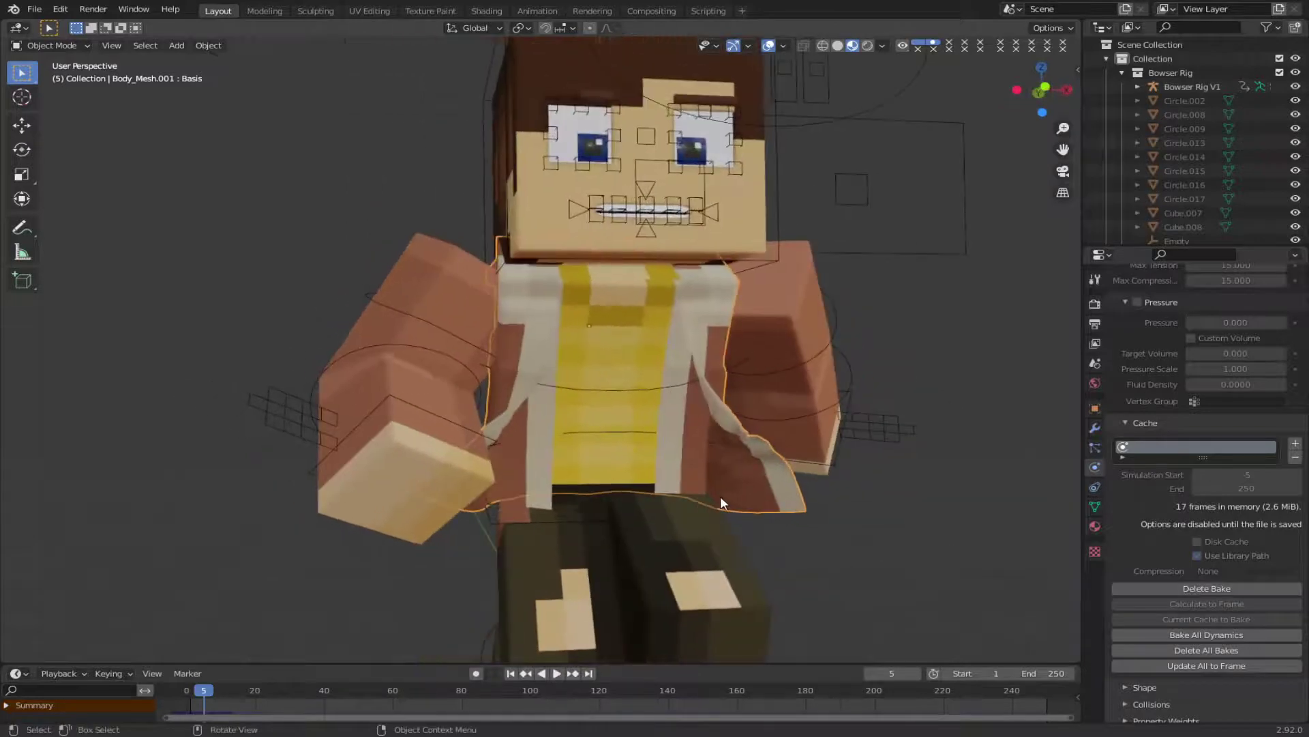
In the UV Editing workspace, scale all UVs of the inner body mesh (Body_Mesh) down to a tiny cluster.
left_click(689, 467)
key("Tab")
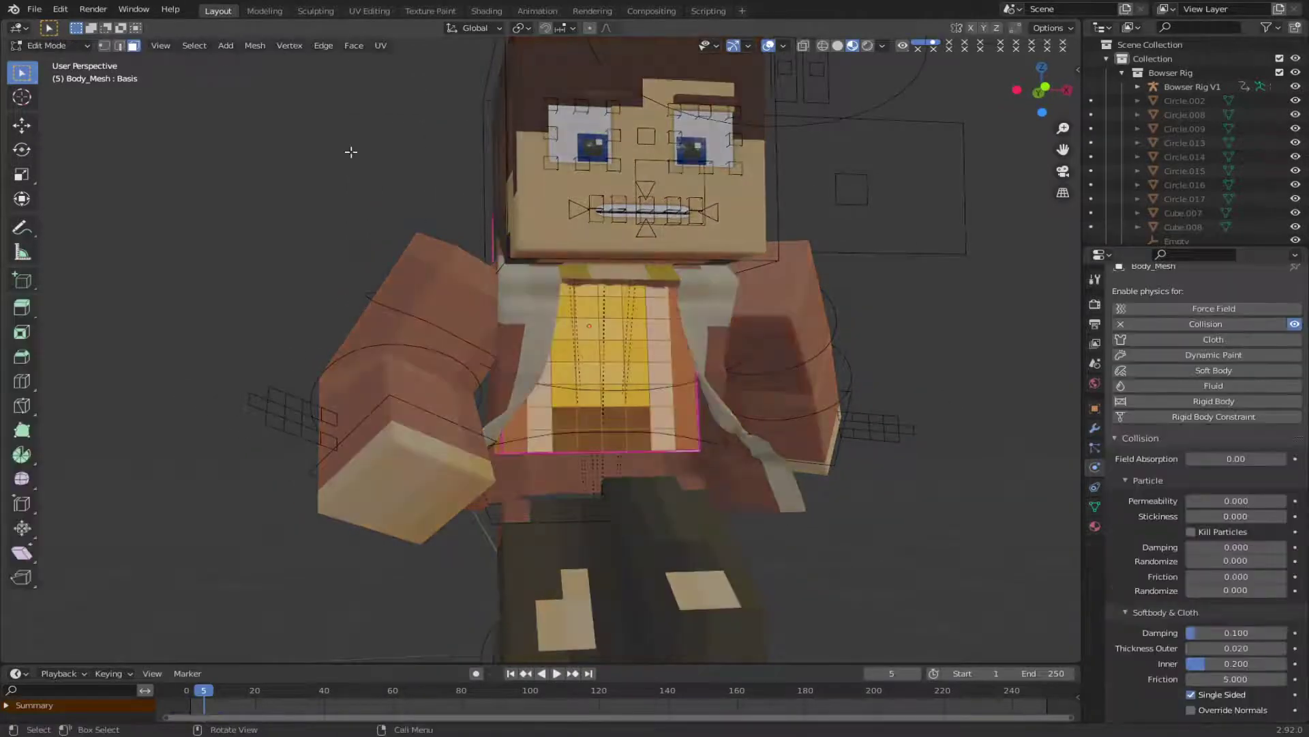
left_click(369, 14)
key("s")
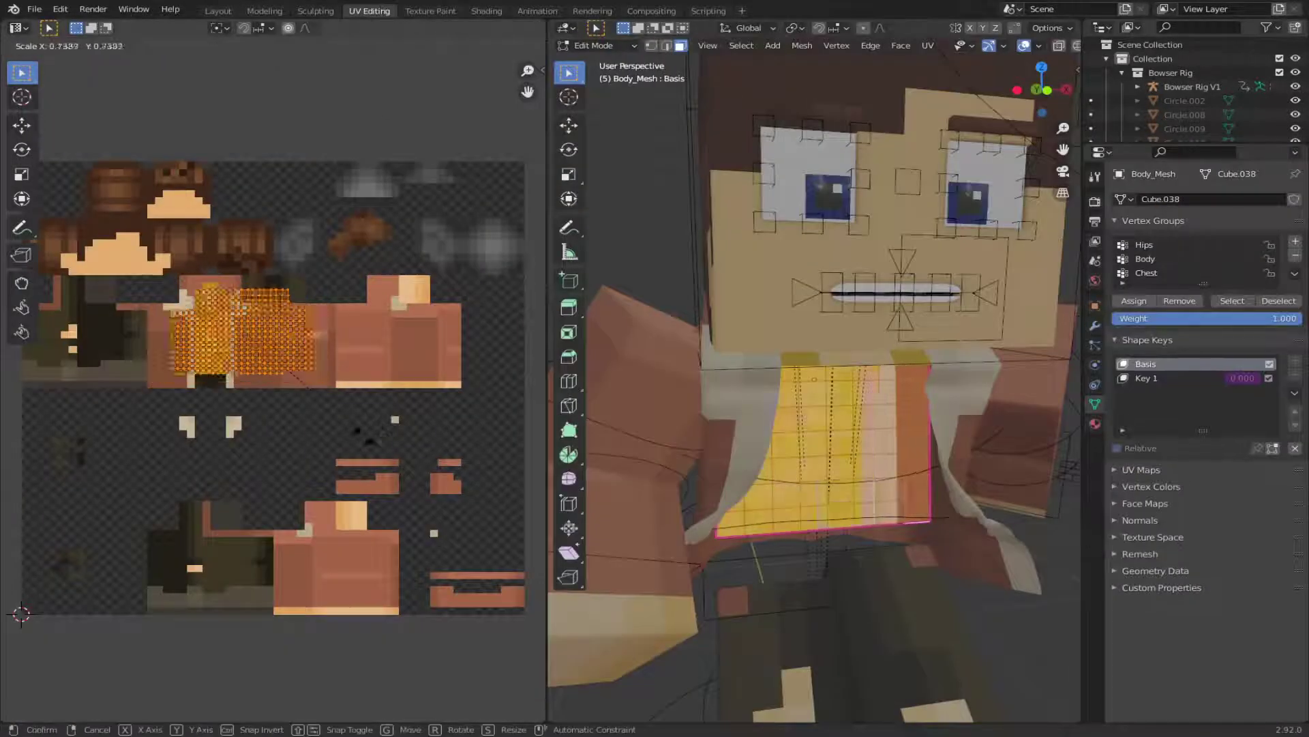
left_click(258, 349)
Move the shrunken UV cluster onto the yellow shirt pixels of the skin texture and return to Object Mode.
scroll(258, 349, "up", 5)
middle_click_drag(225, 217, 437, 291)
key("g")
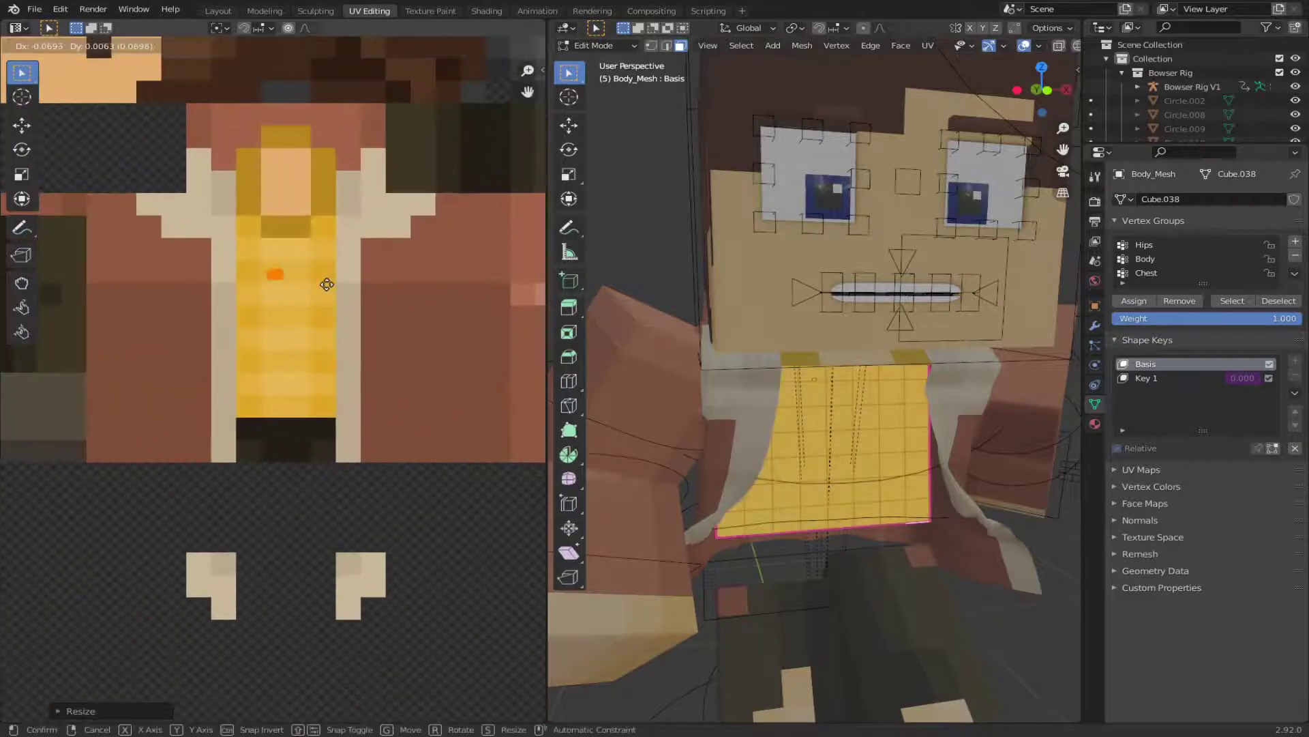
left_click(375, 279)
key("Tab")
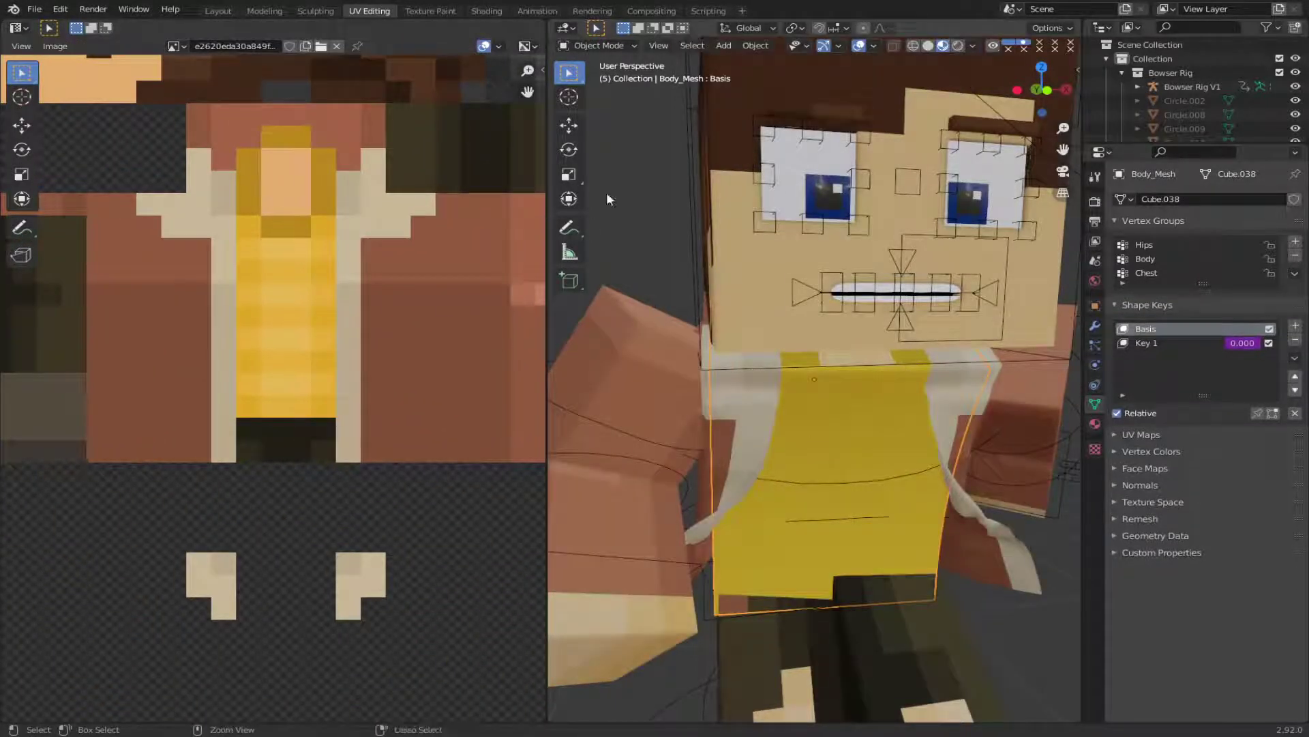
Return to the Layout workspace, inspect the jacket over the yellow body, and open the jacket's modifier stack.
left_click(222, 12)
middle_click_drag(562, 341, 783, 541)
left_click(754, 473)
scroll(609, 508, "up", 5)
scroll(609, 509, "down", 6)
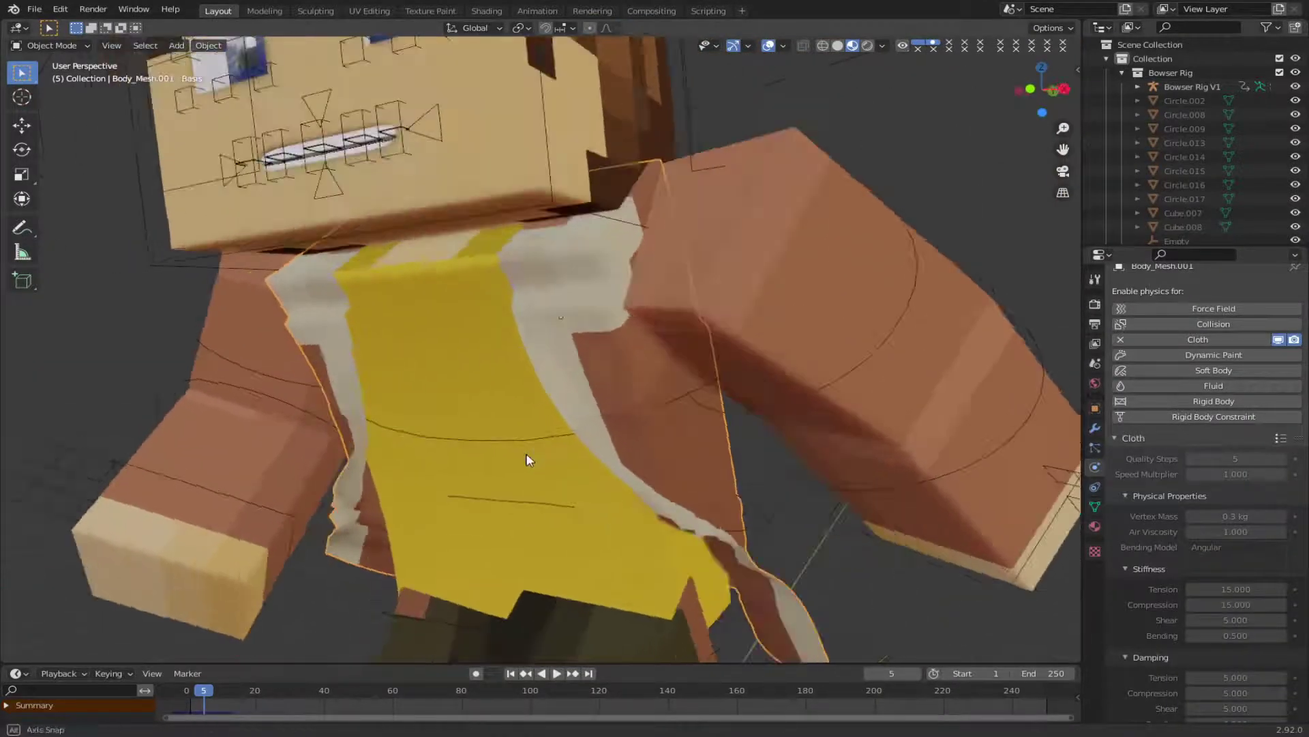
scroll(1151, 517, "down", 3)
scroll(1151, 518, "down", 12)
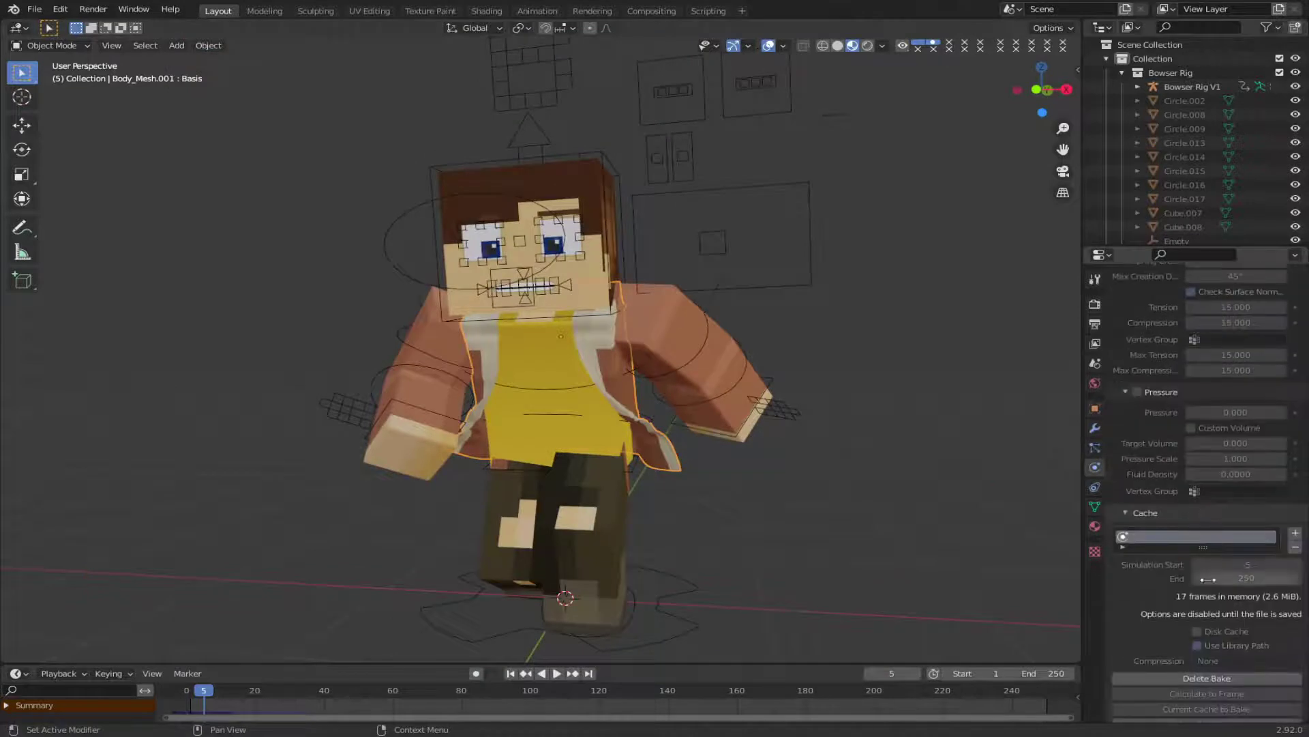
left_click(1095, 427)
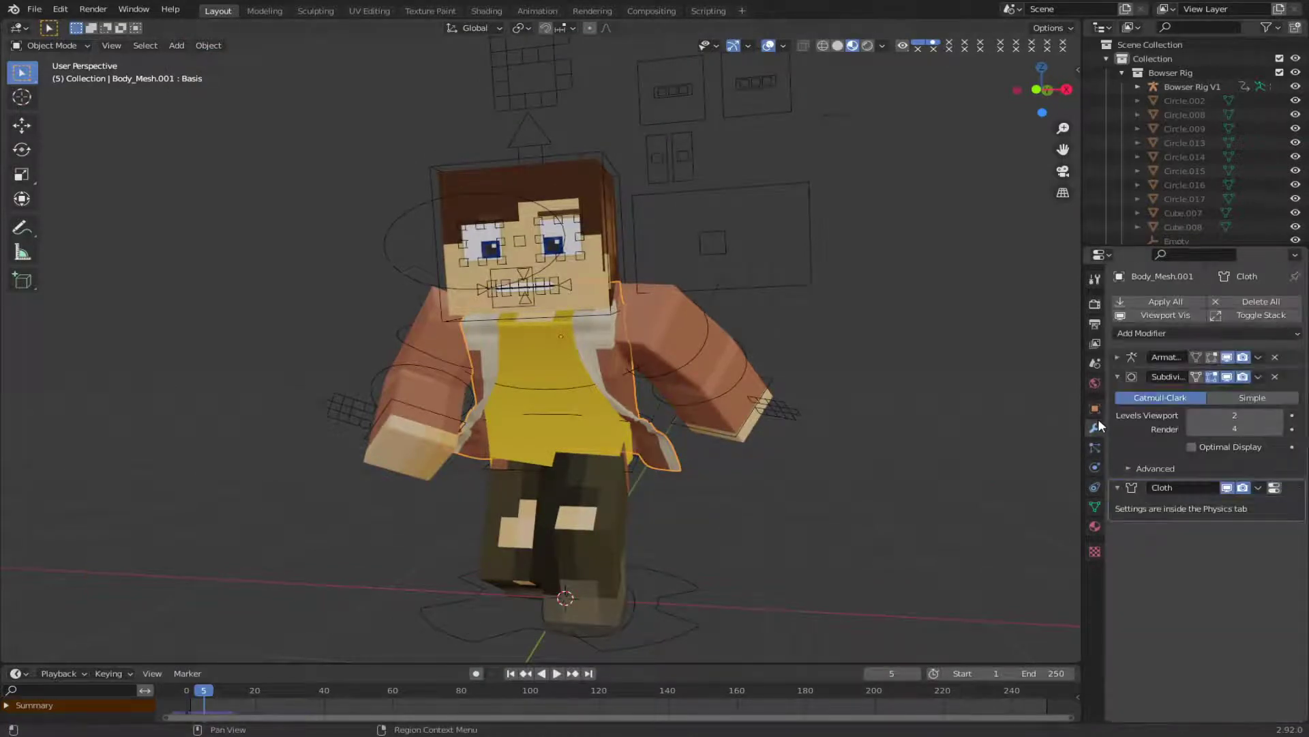
Try the jacket's Cloth modifier above its Subdivision modifier and put it back below.
scroll(907, 444, "up", 2)
scroll(895, 457, "up", 1)
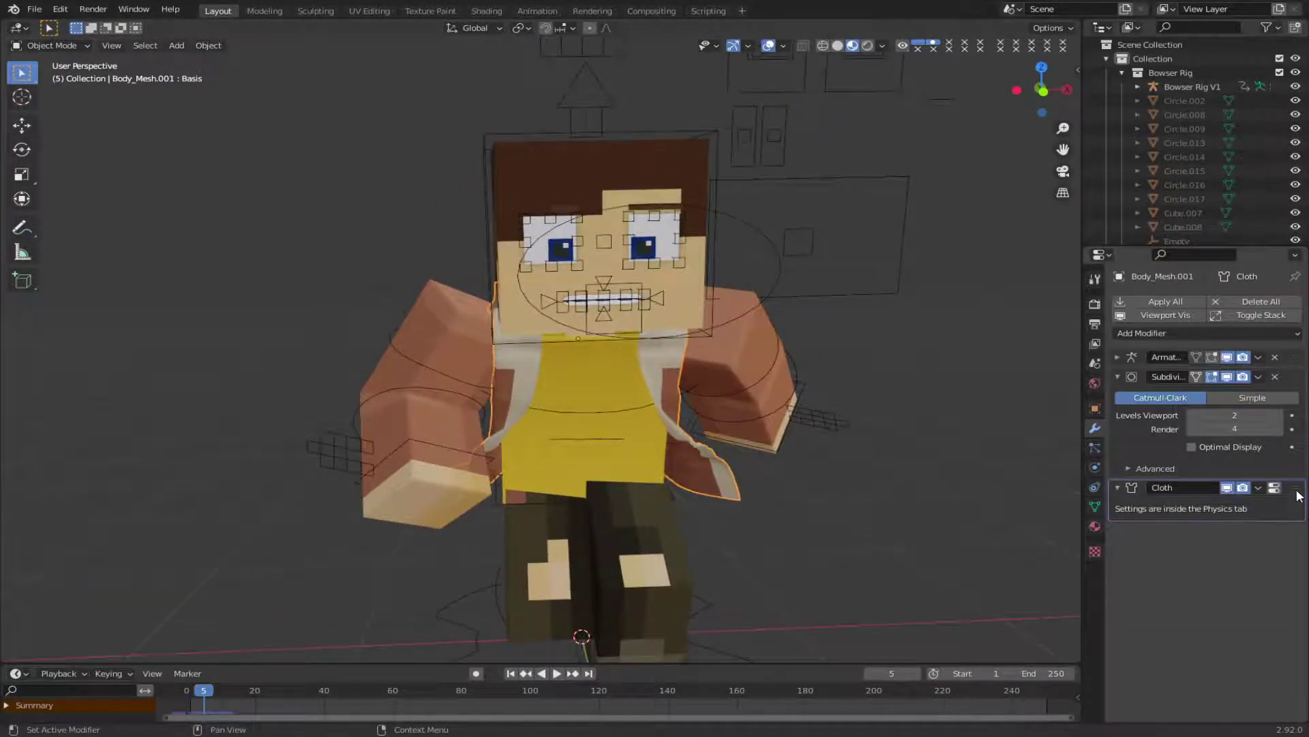
left_click_drag(1296, 487, 1296, 378)
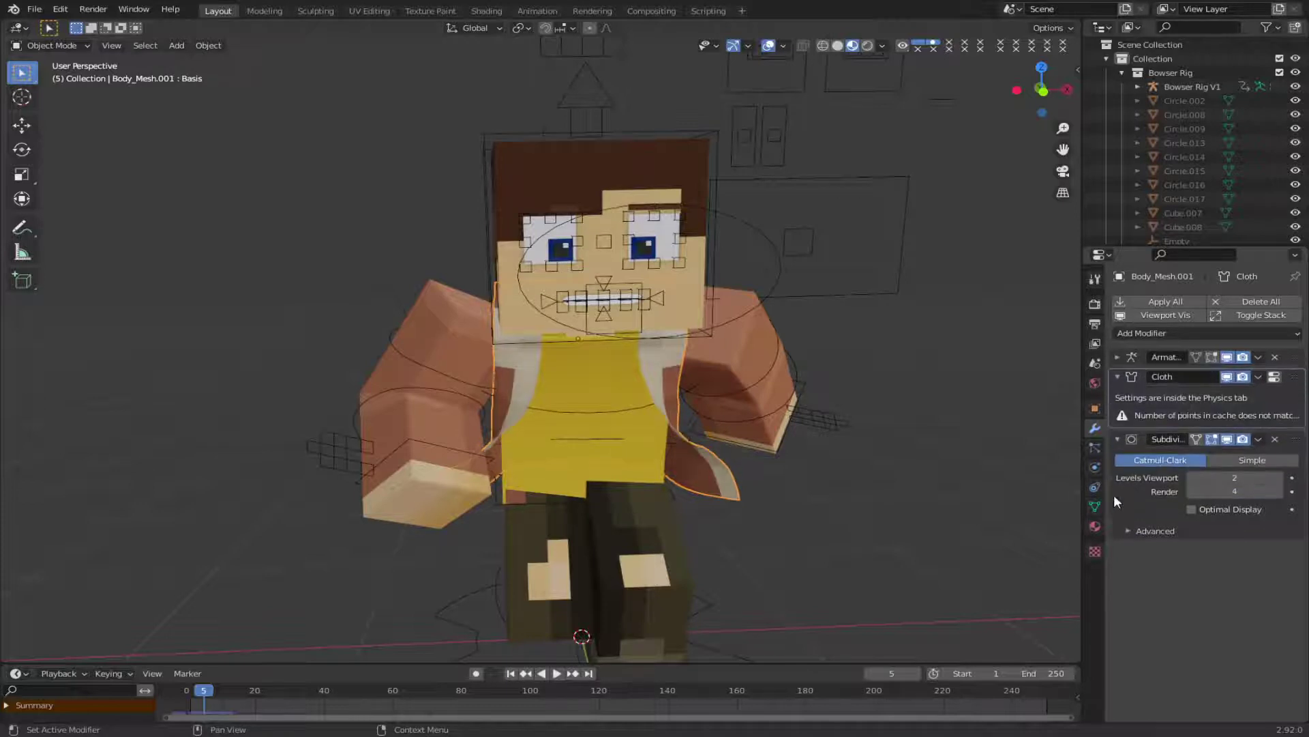
left_click_drag(1299, 379, 1296, 486)
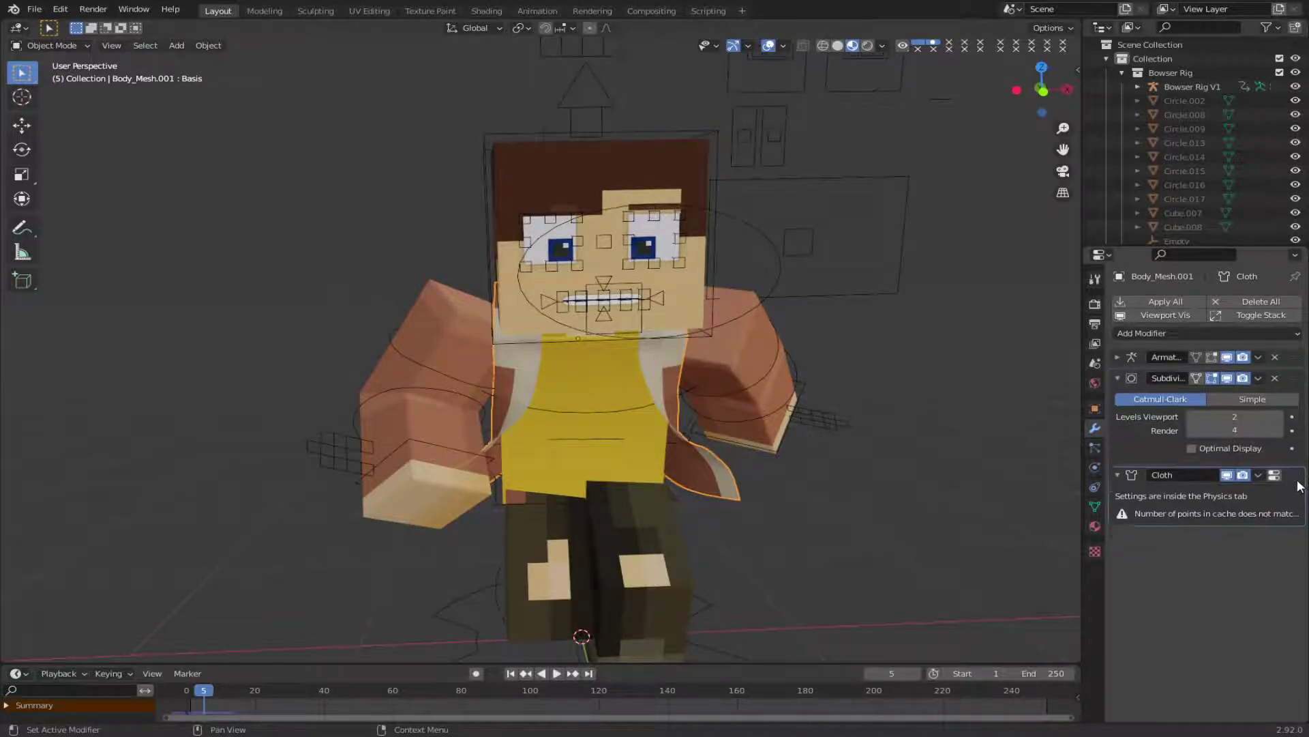
Set the jacket's Subdivision levels to 1 for both viewport and render.
left_click(1193, 415)
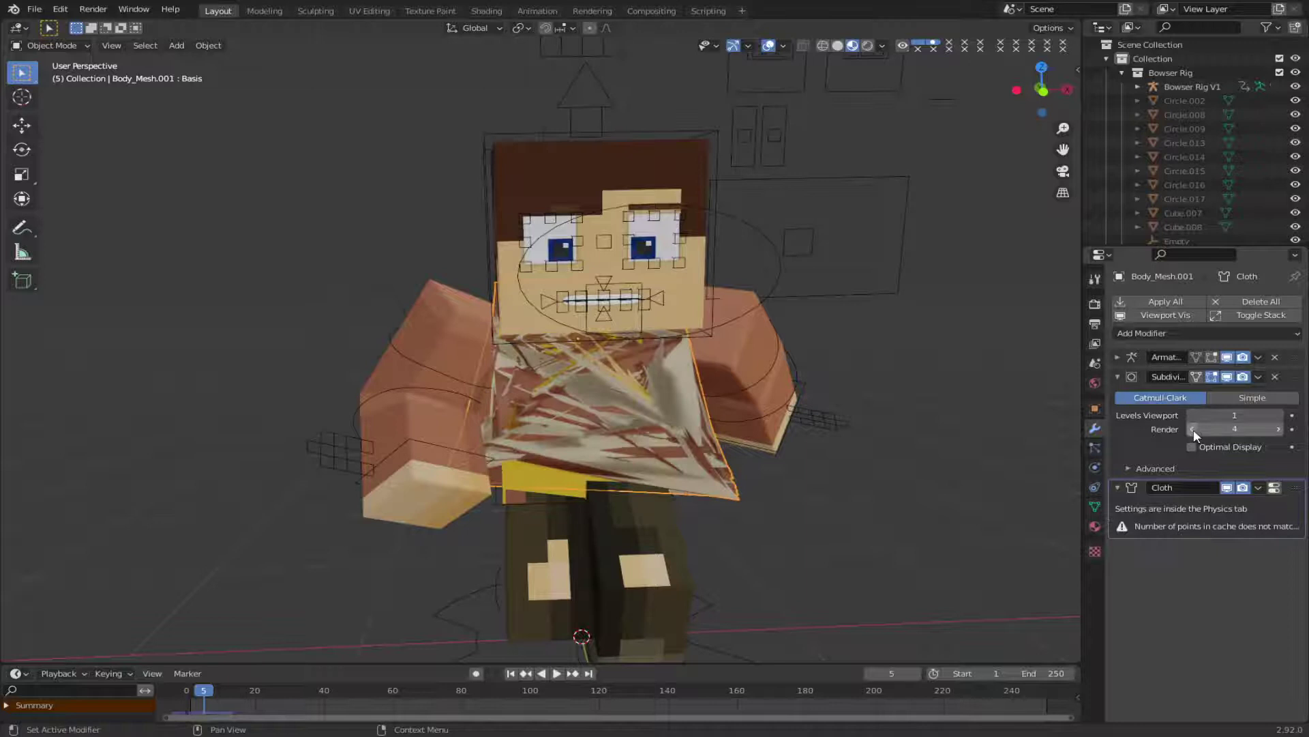
left_click(1194, 428)
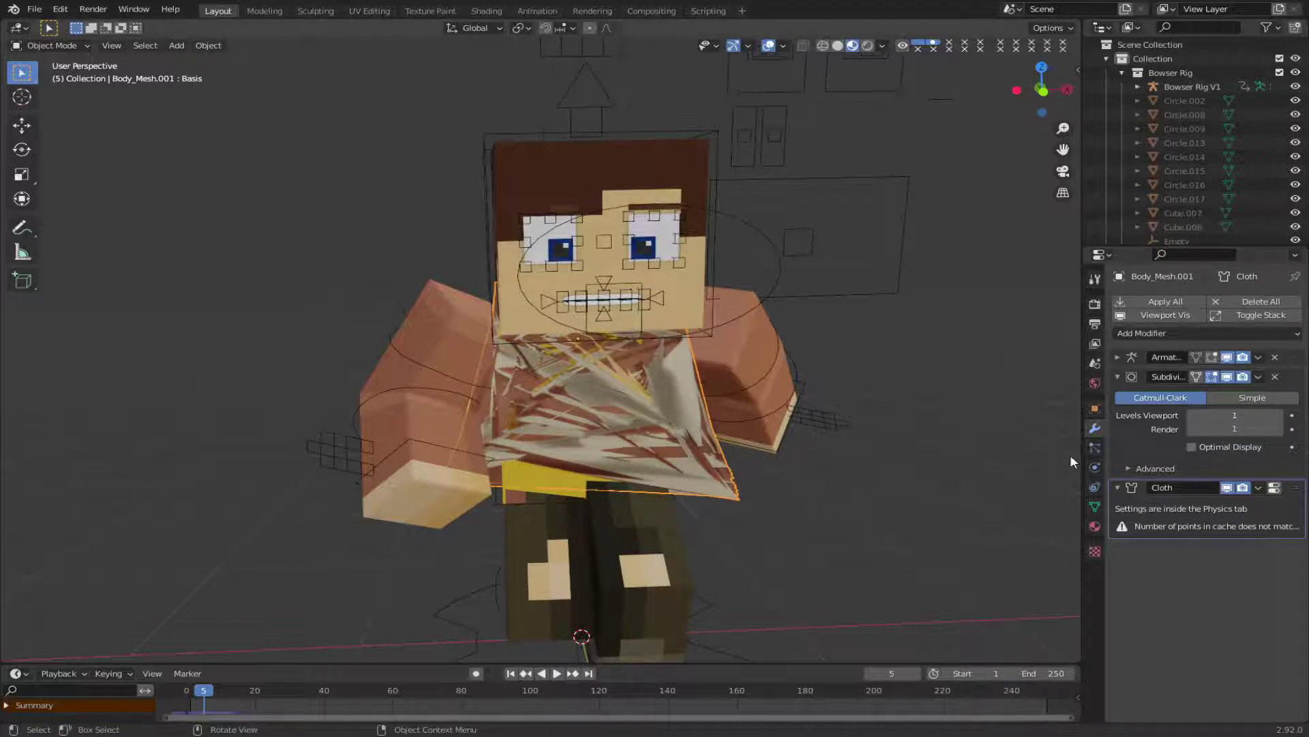
left_click(1156, 334)
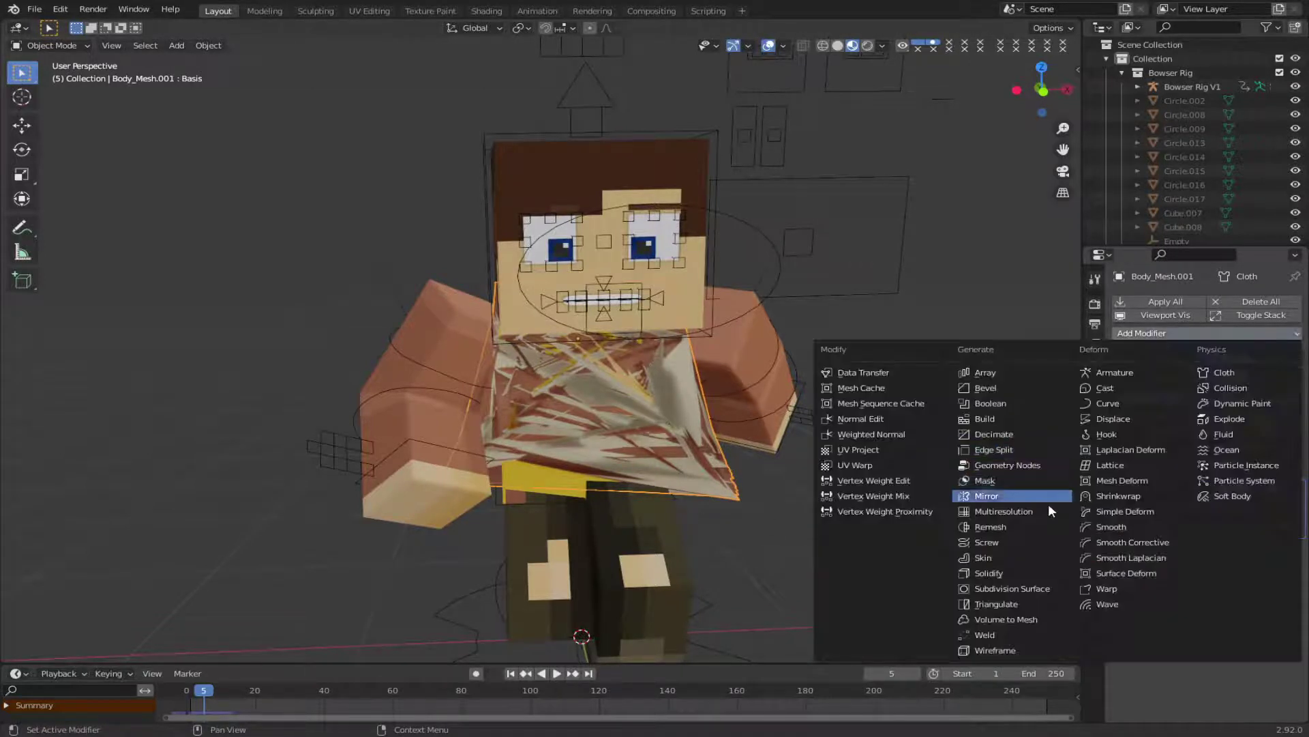
left_click(1000, 588)
left_click(1094, 506)
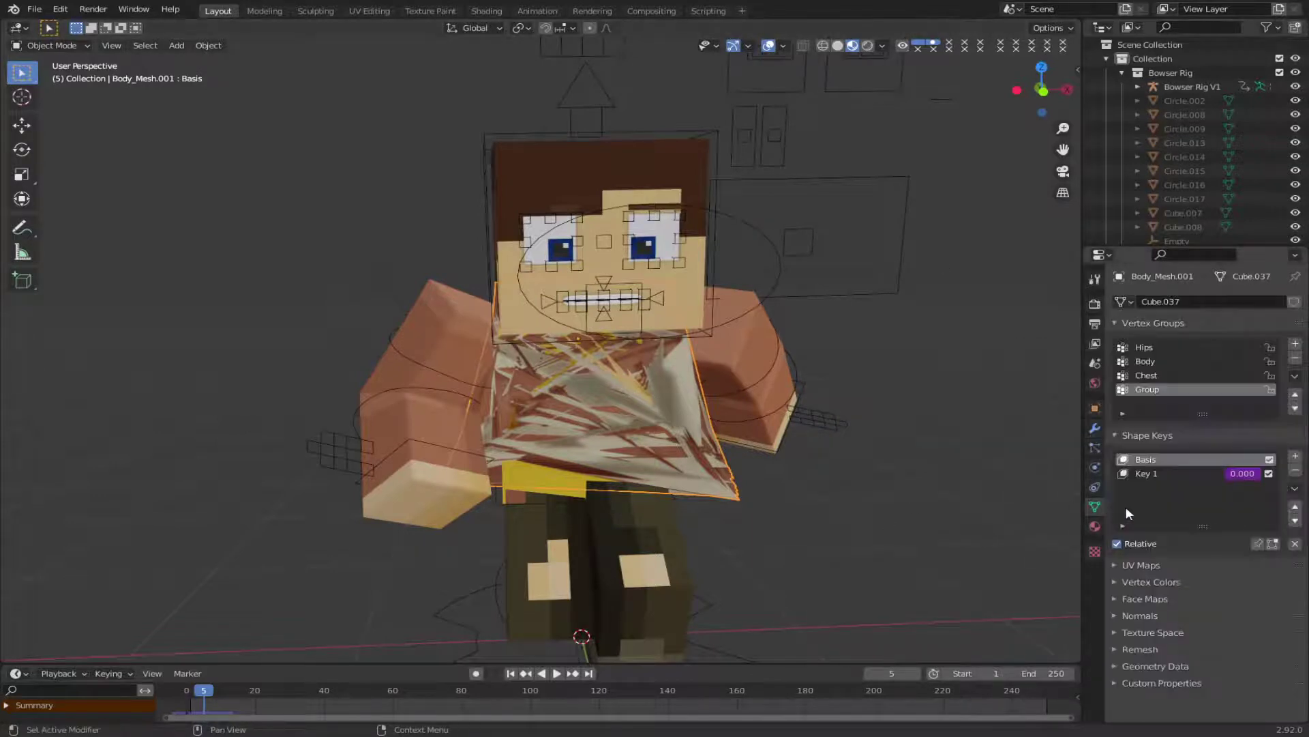
Bake the jacket's cloth simulation again and stop the bake a little past frame 33.
left_click(1095, 468)
scroll(1193, 580, "down", 8)
scroll(1225, 624, "down", 5)
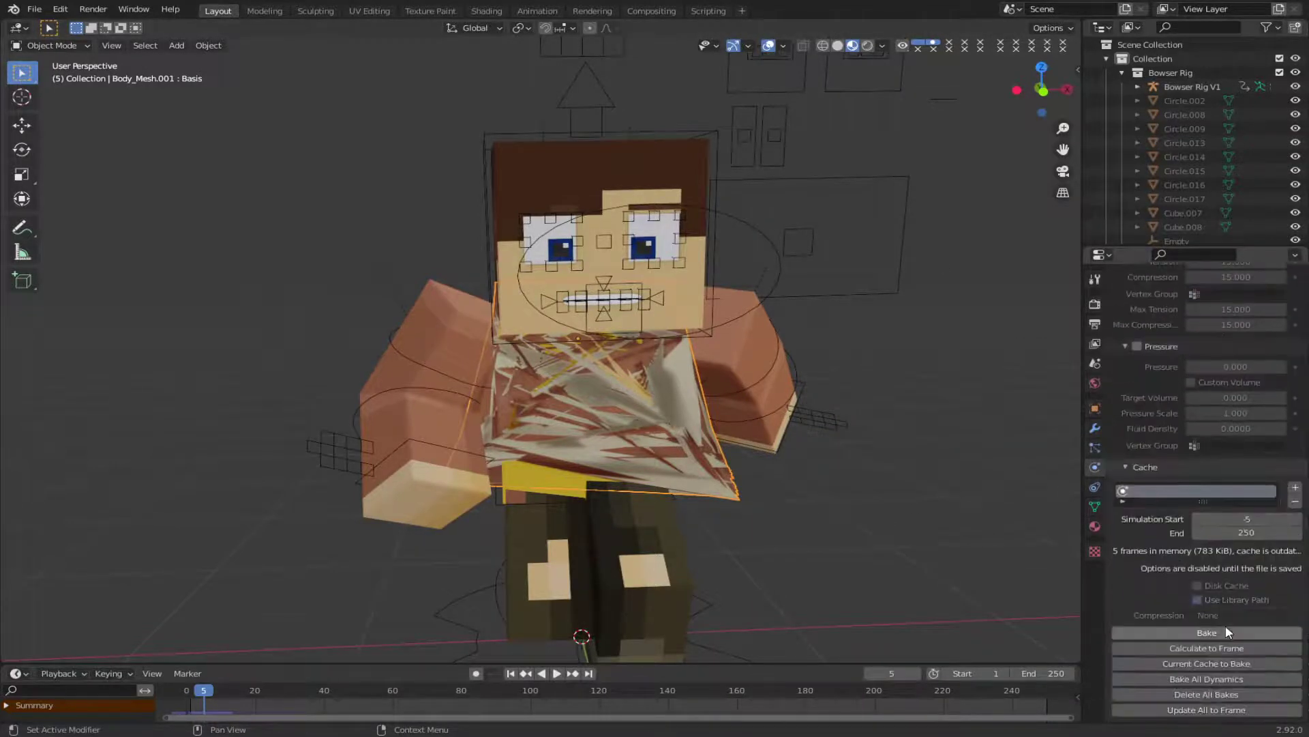
left_click(1229, 626)
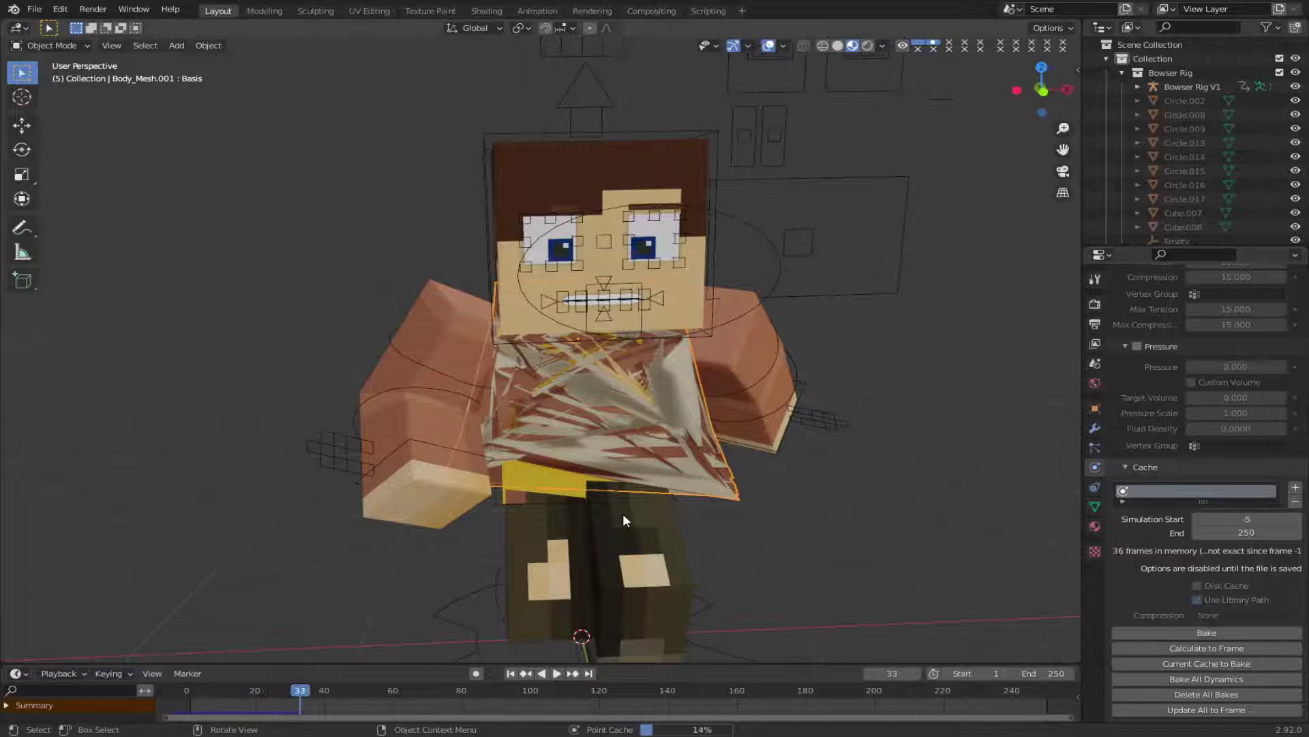
key("Escape")
Play the baked animation, pause around frame 15, and examine how the jacket drapes around the body.
key("space")
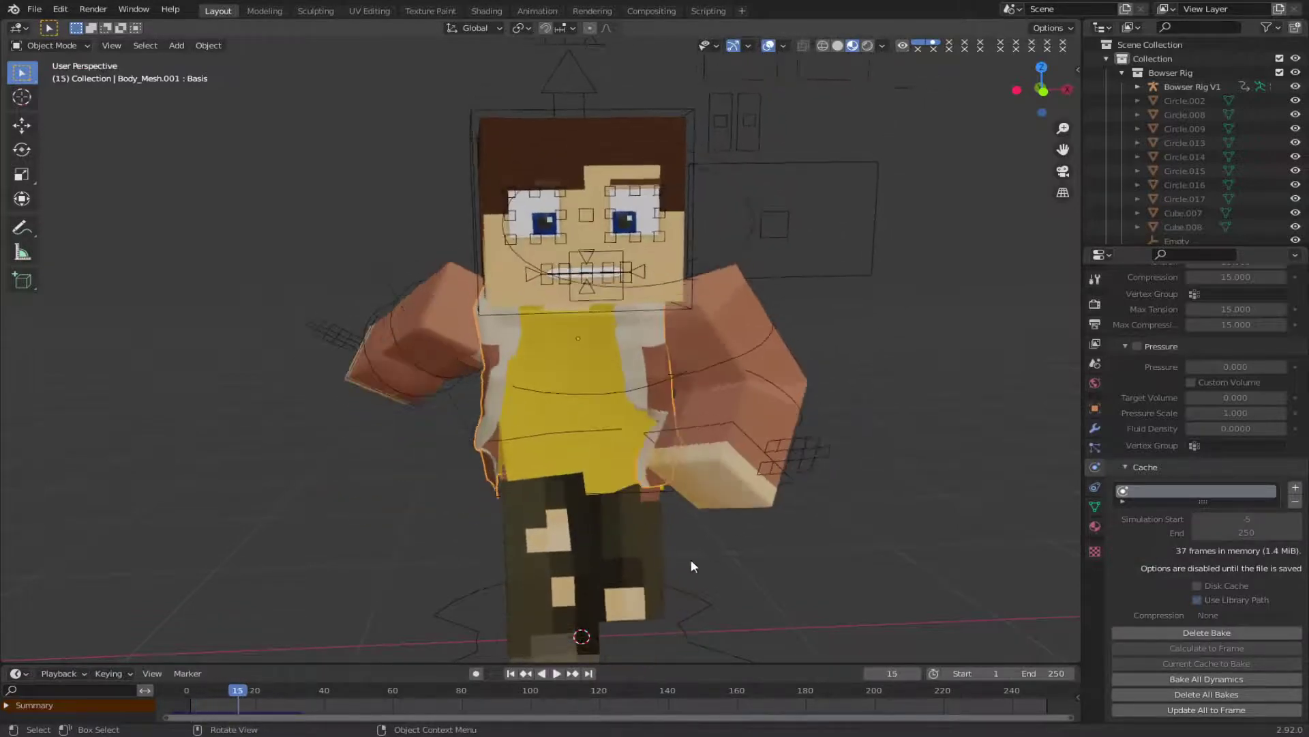
key("space")
middle_click_drag(711, 517, 682, 535)
scroll(682, 534, "up", 2)
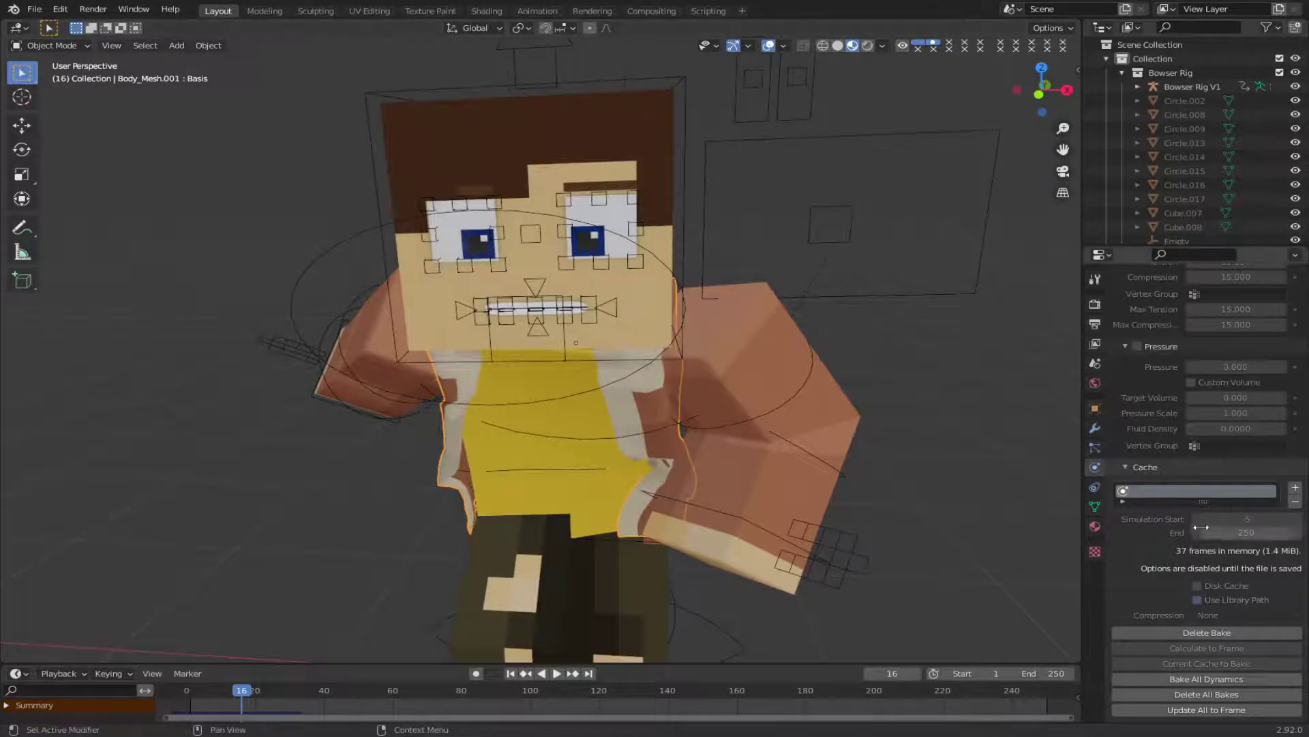
Delete the jacket's cloth bake and enable Self Collisions in its cloth collision settings.
left_click(1210, 636)
scroll(1161, 482, "down", 3)
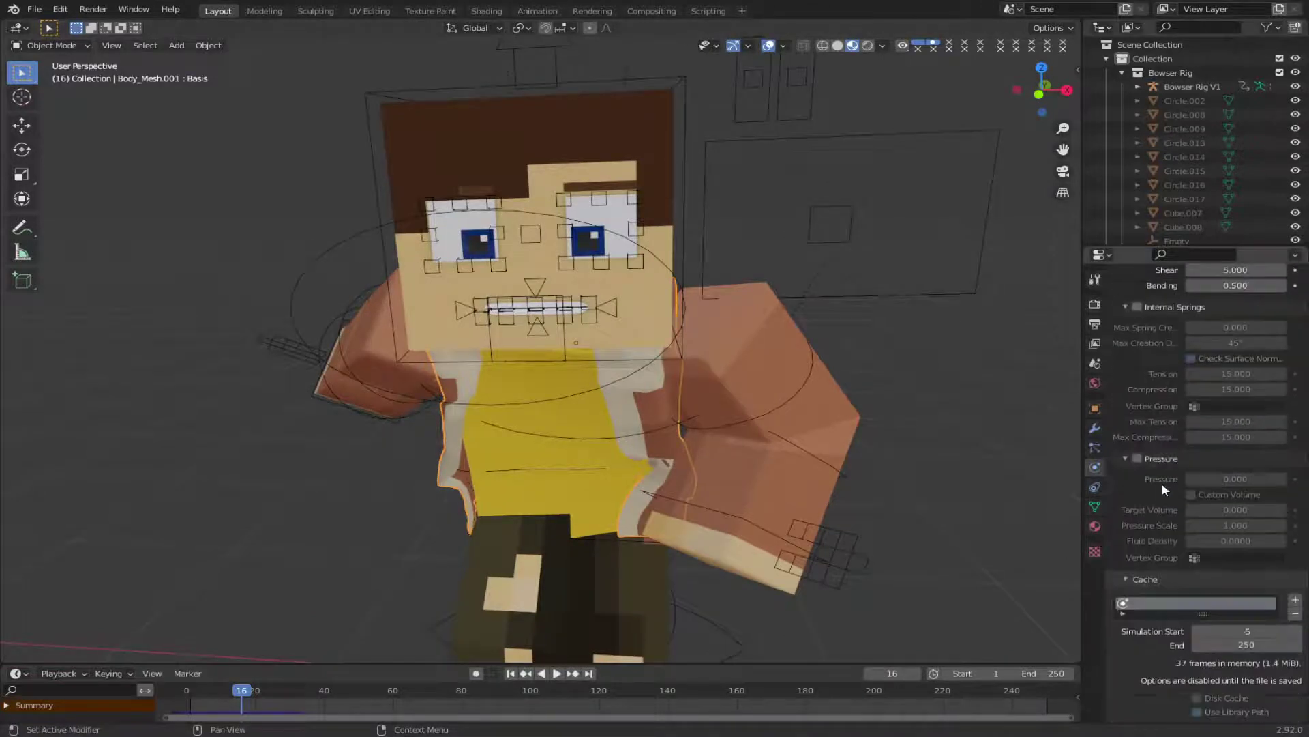
left_click(1163, 681)
scroll(1160, 648, "down", 5)
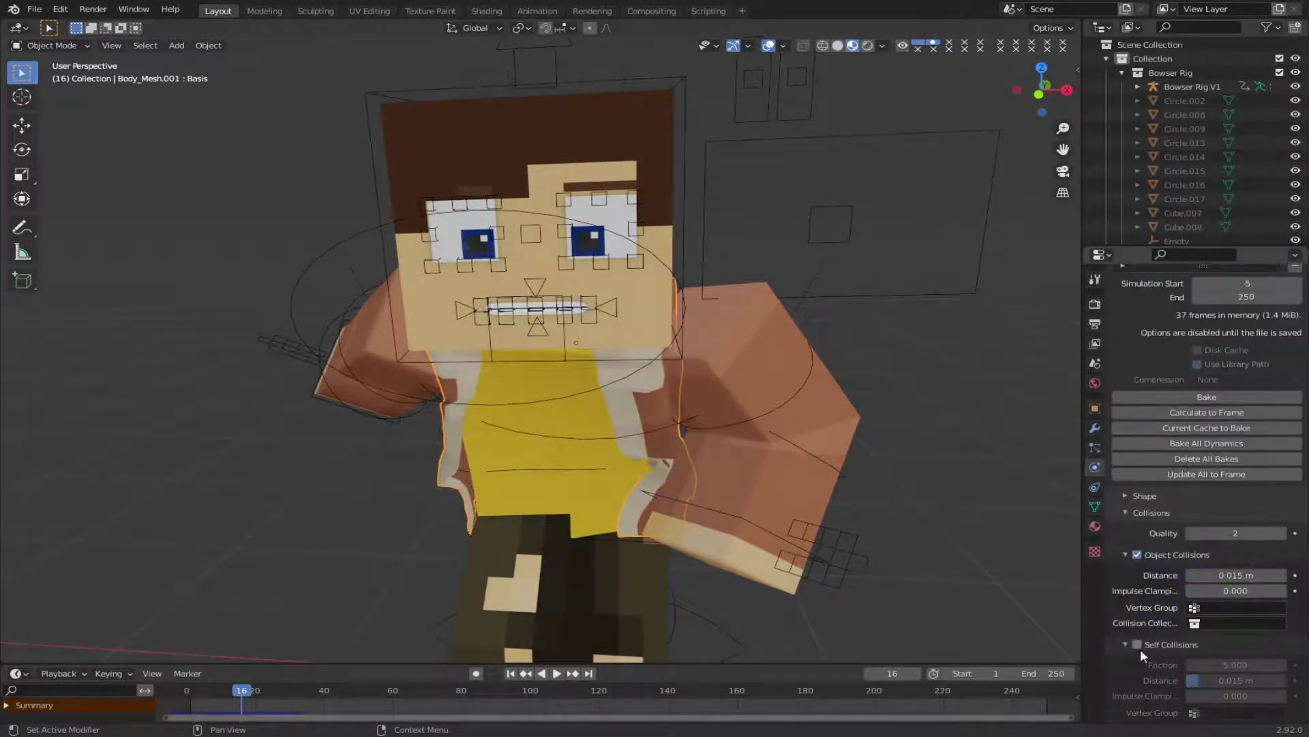
left_click(1137, 644)
left_click(1182, 645)
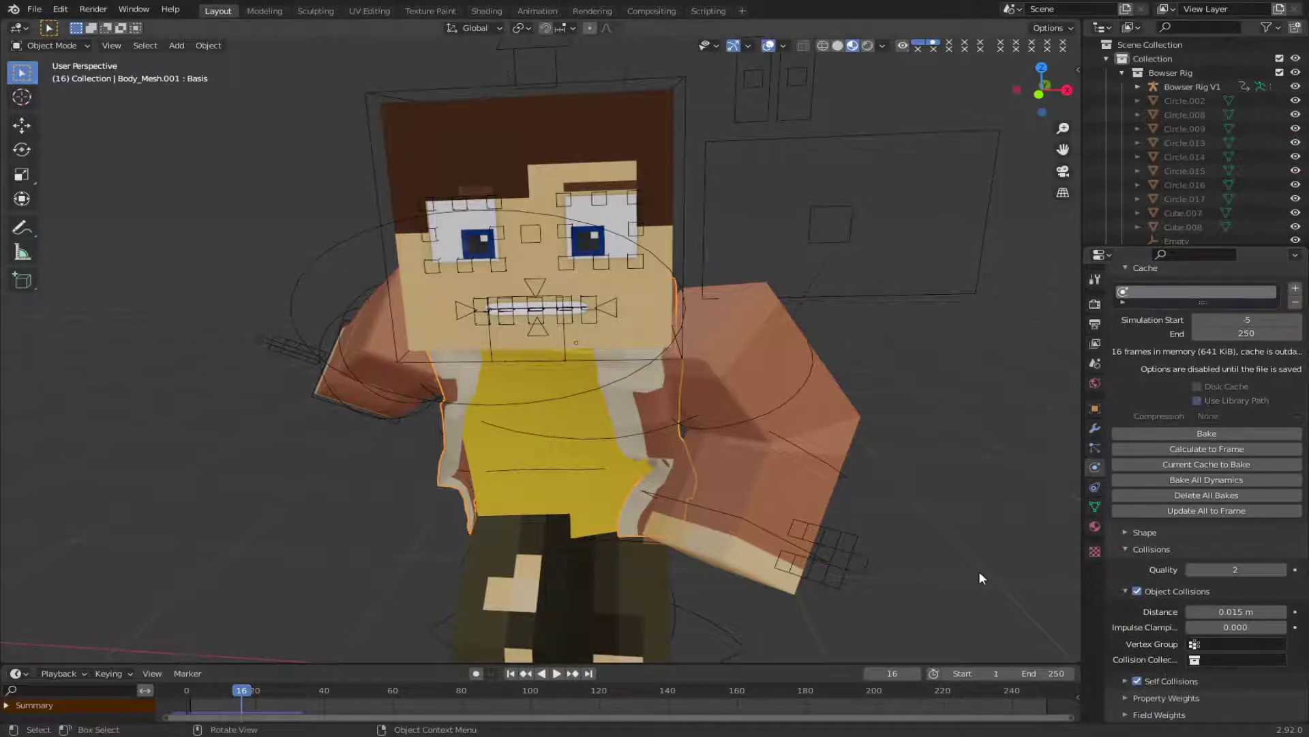
Go back to frame 1, rebake the jacket's cloth simulation, and stop the bake shortly after frame 21.
key("shift+Left")
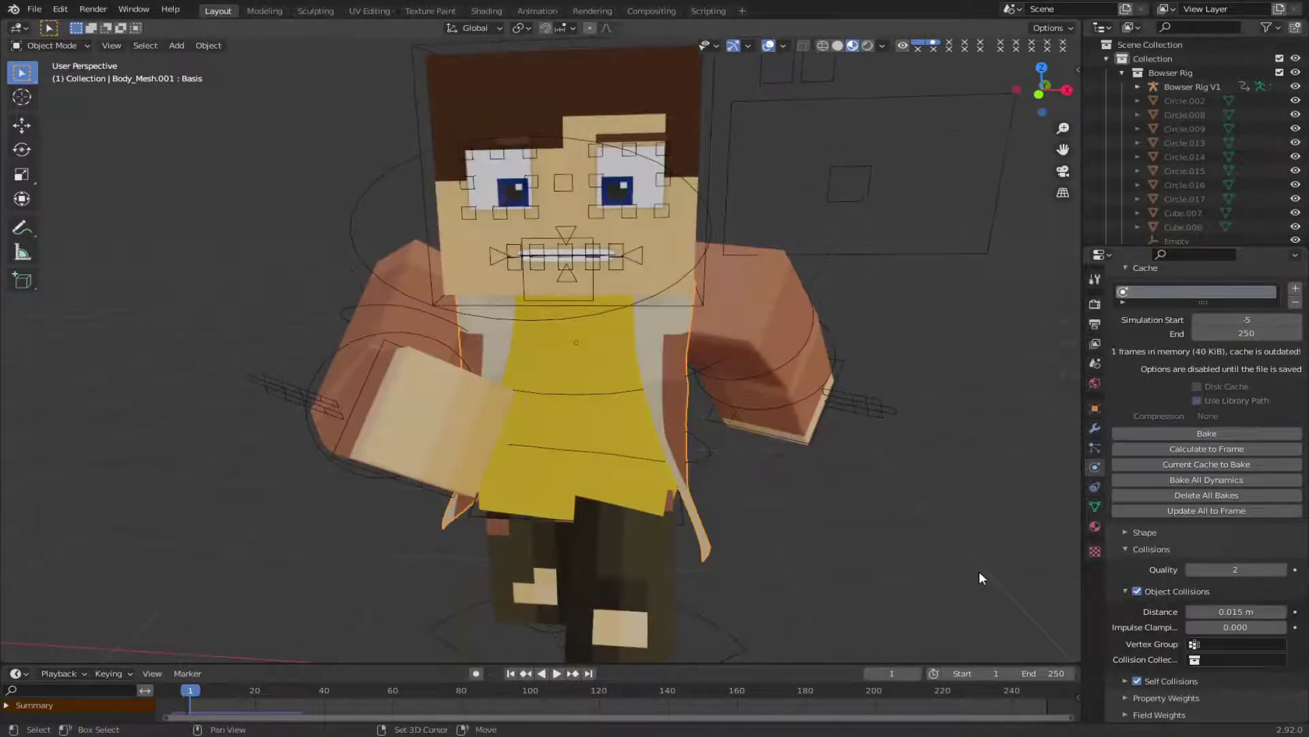
left_click(1159, 549)
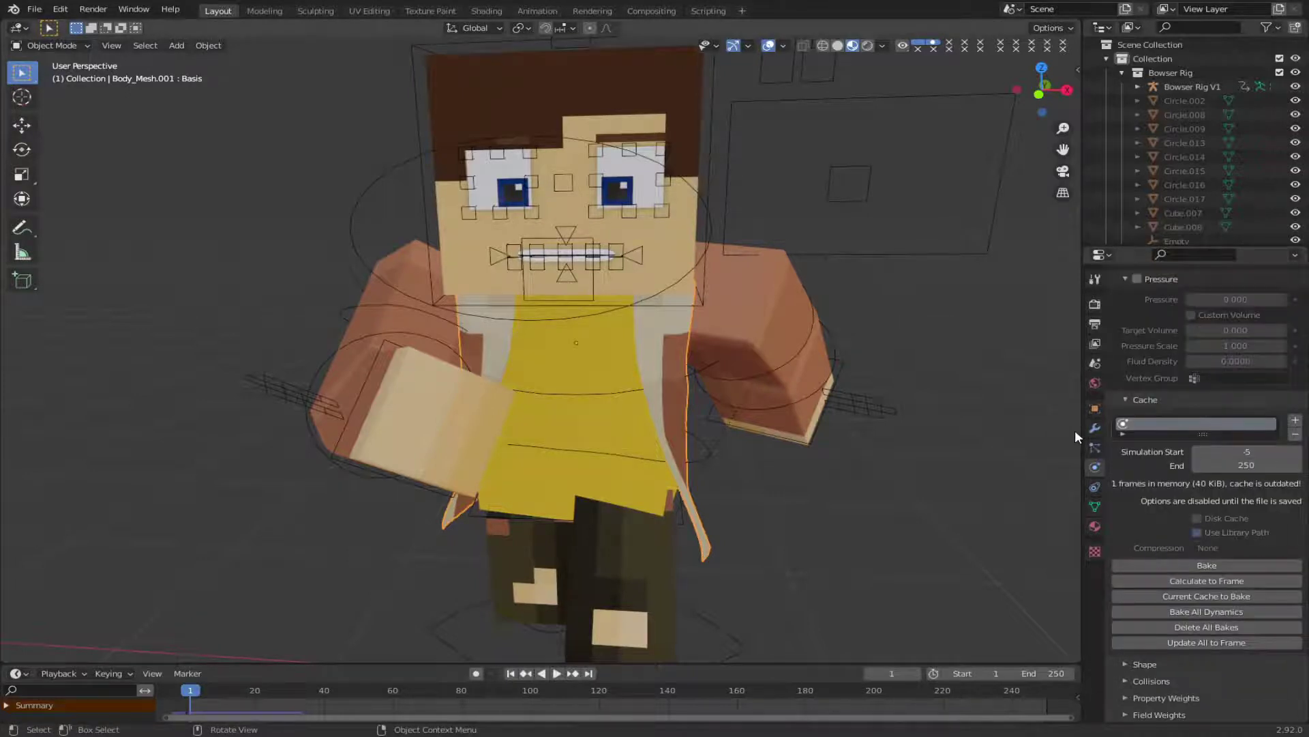
scroll(1216, 447, "up", 5)
scroll(1213, 450, "down", 5)
scroll(1229, 549, "up", 5)
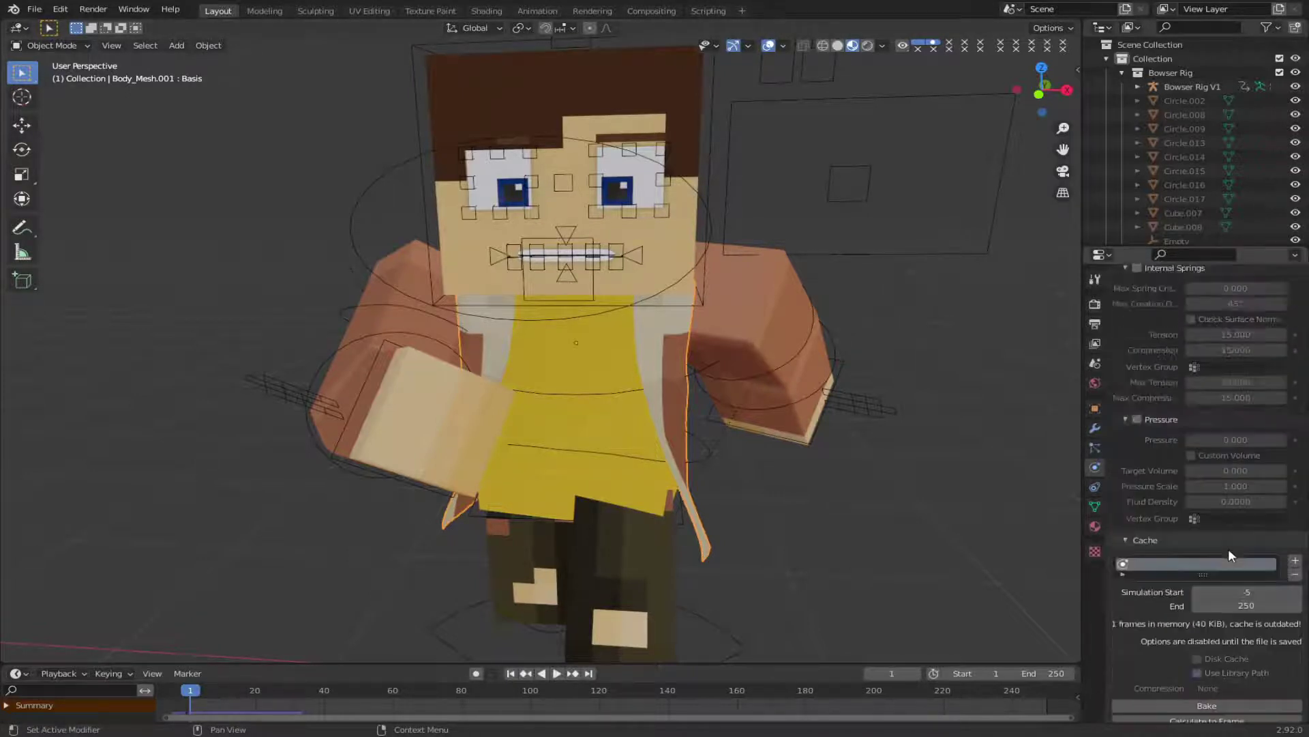
scroll(1229, 550, "down", 5)
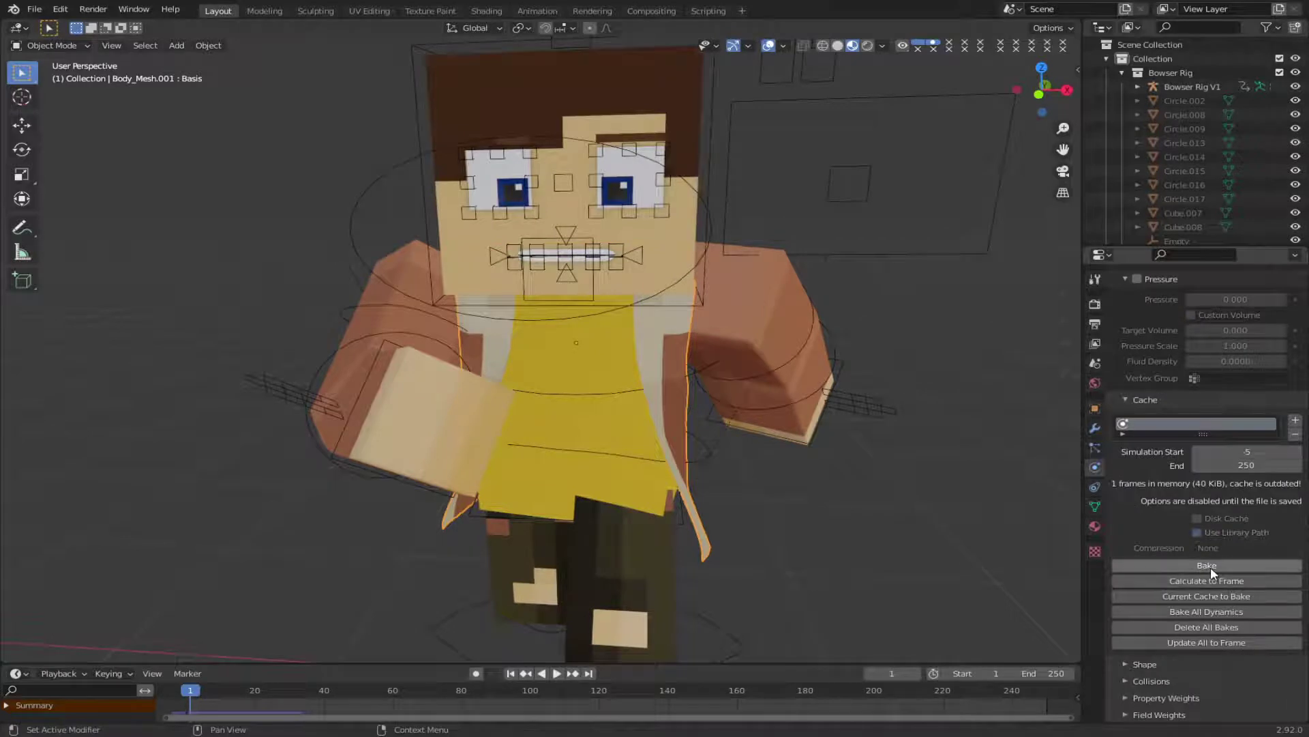
left_click(1210, 566)
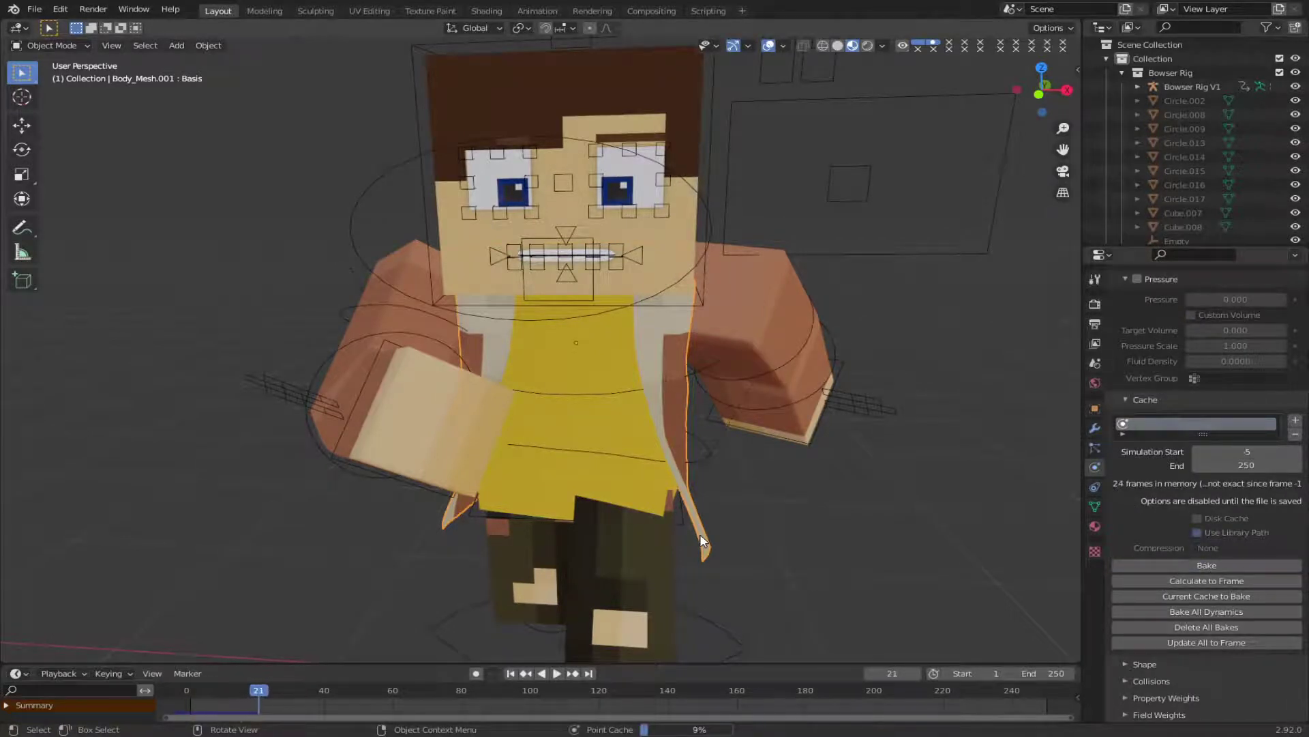
key("Escape")
Play the animation up to frame 24 and set the scene's end frame to 24.
key("space")
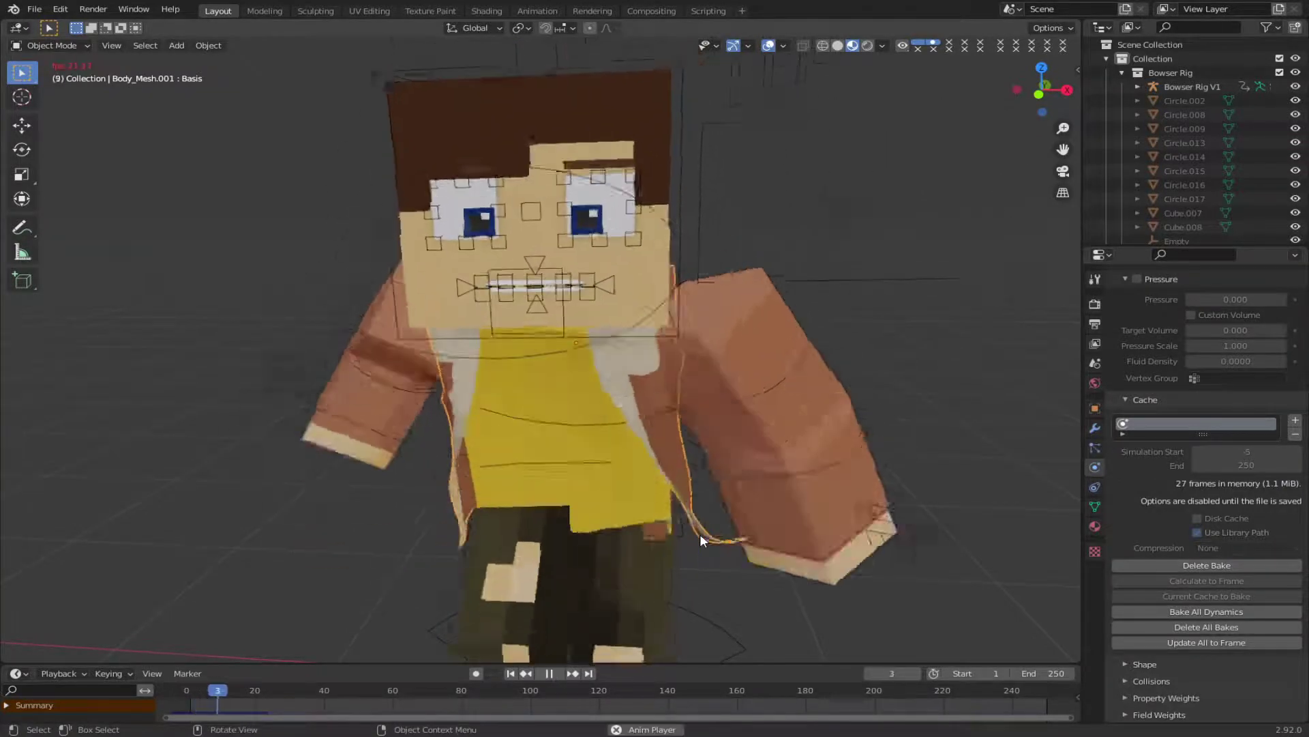
key("space")
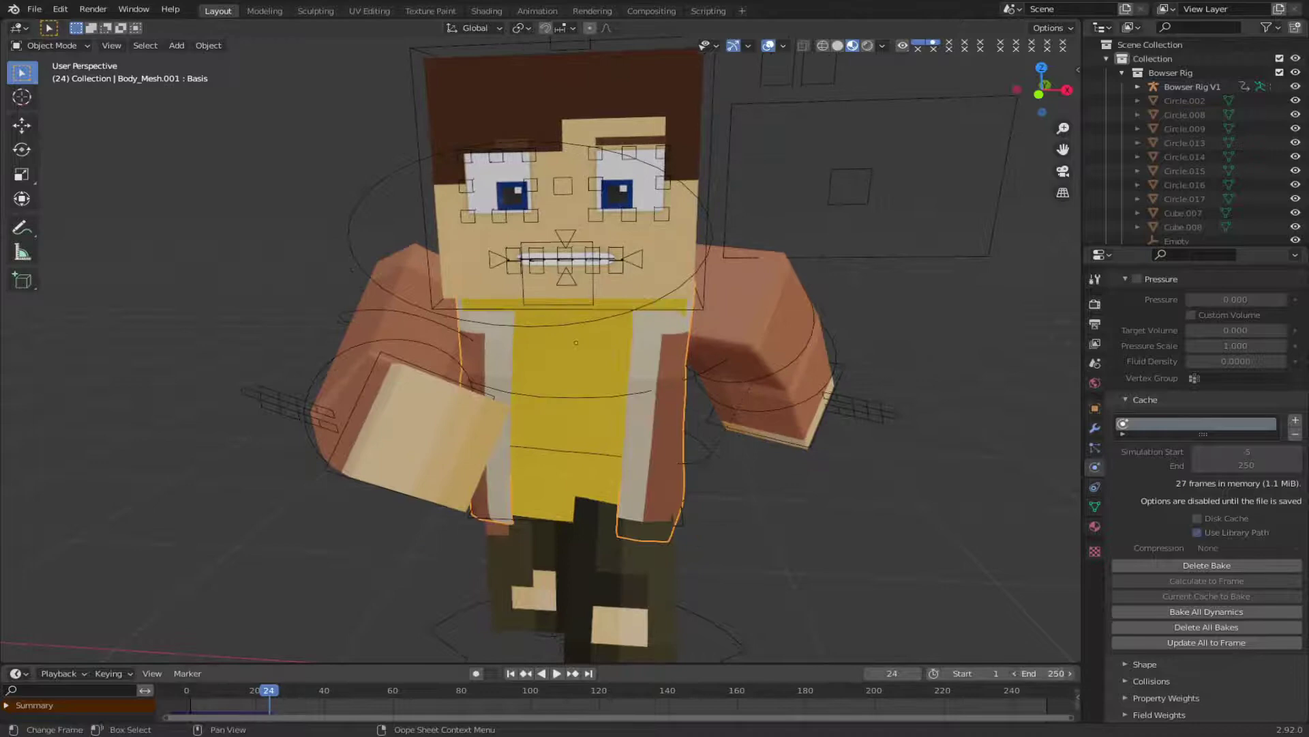
left_click(1041, 673)
type("24")
key("Return")
Play the shortened loop, step back to frame 15, and examine the jacket's lower edges up close.
key("space")
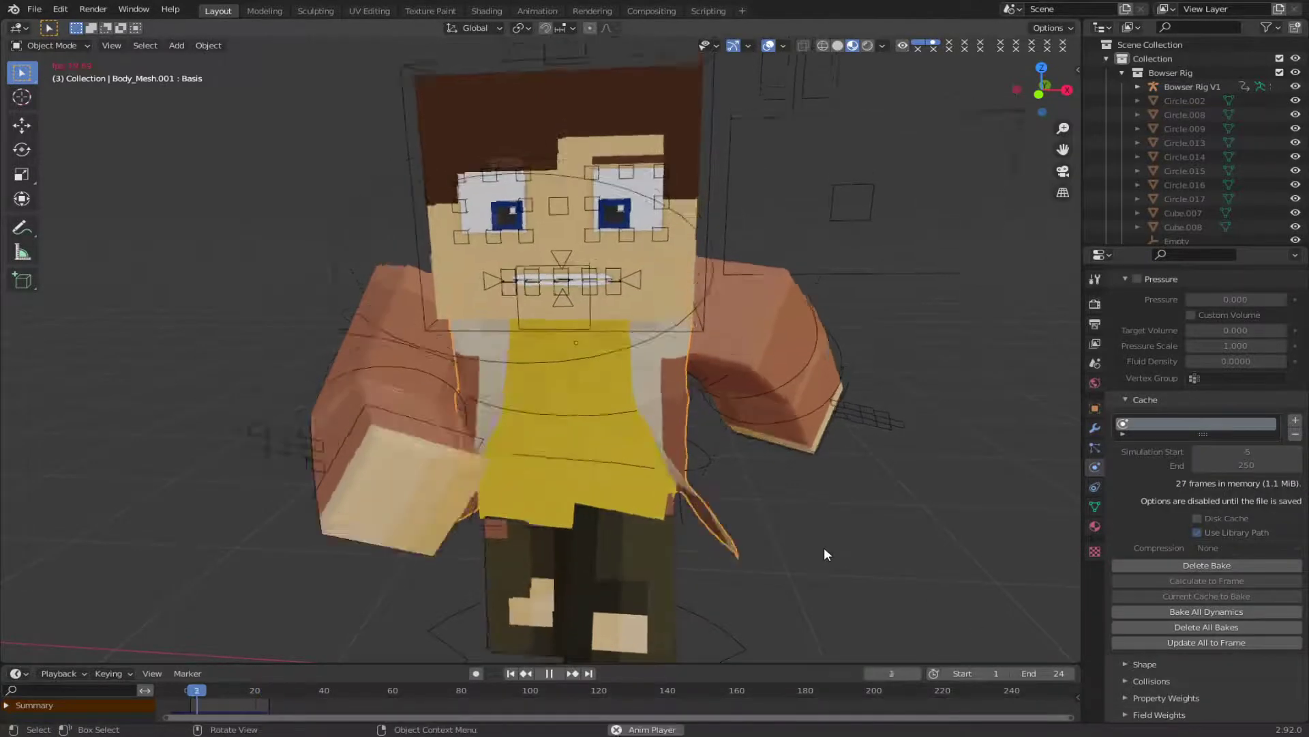
key("space")
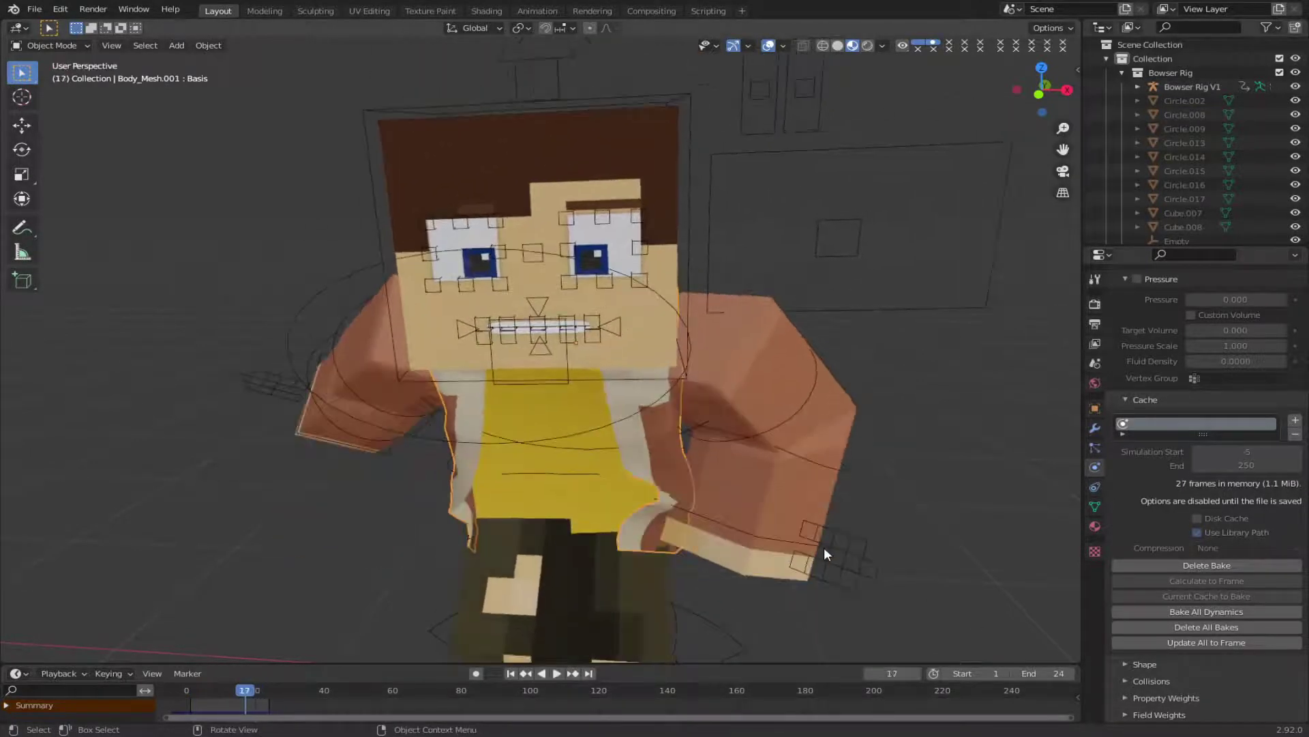
key("Left")
key("Left")
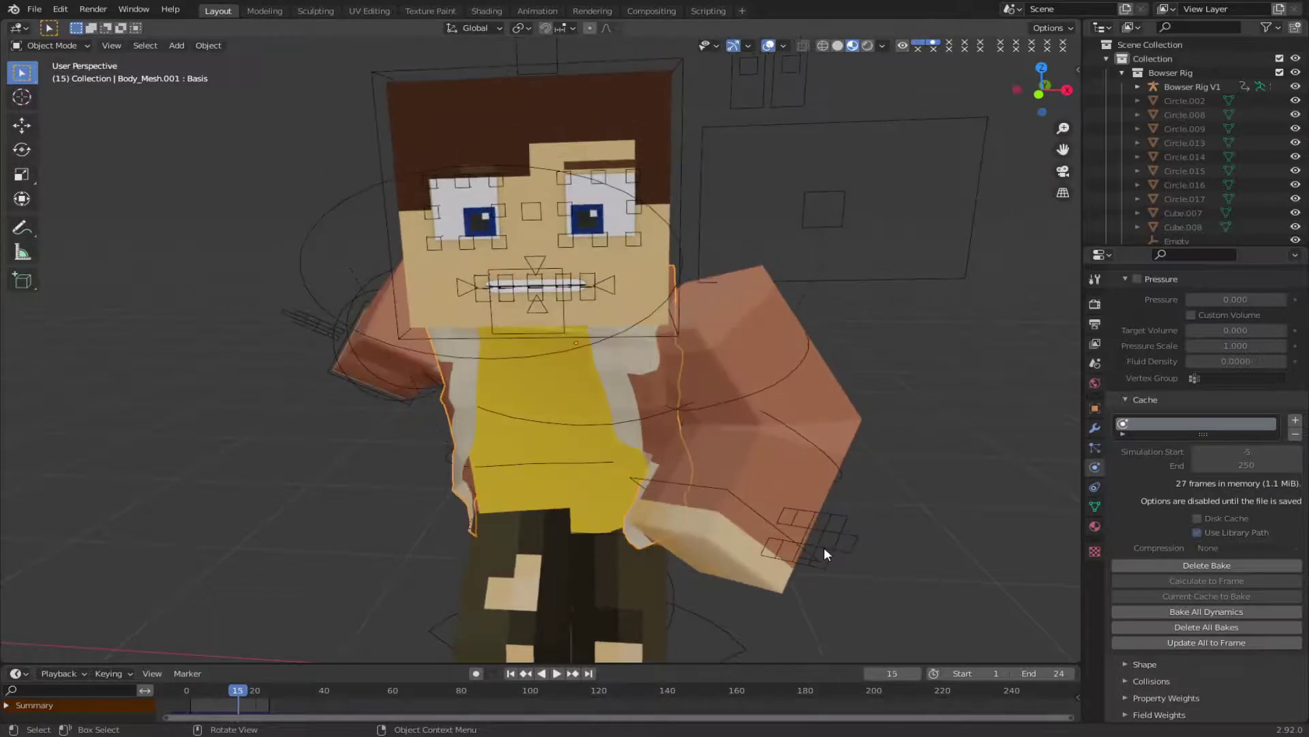
middle_click_drag(824, 547, 667, 473)
scroll(840, 522, "up", 4)
Add a second Subdivision Surface modifier to the jacket, below its Cloth modifier.
left_click(669, 473)
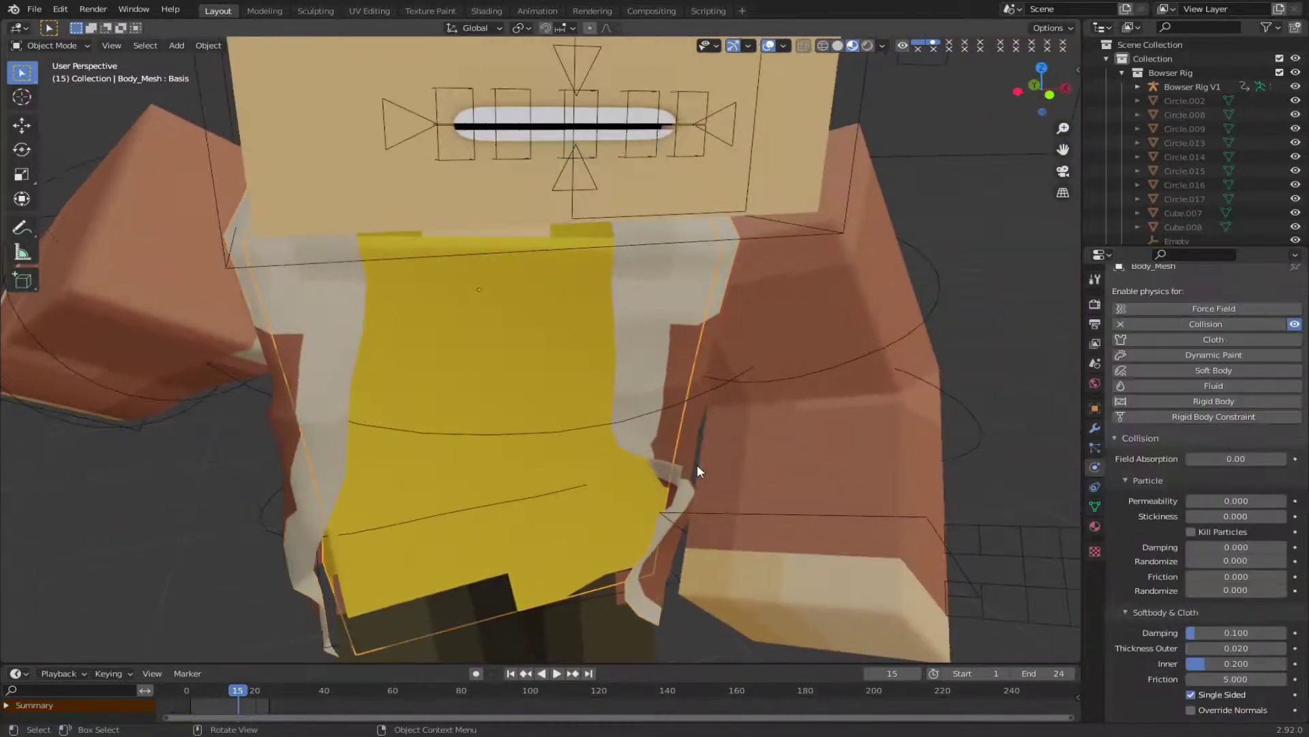
left_click(623, 427)
left_click(1095, 428)
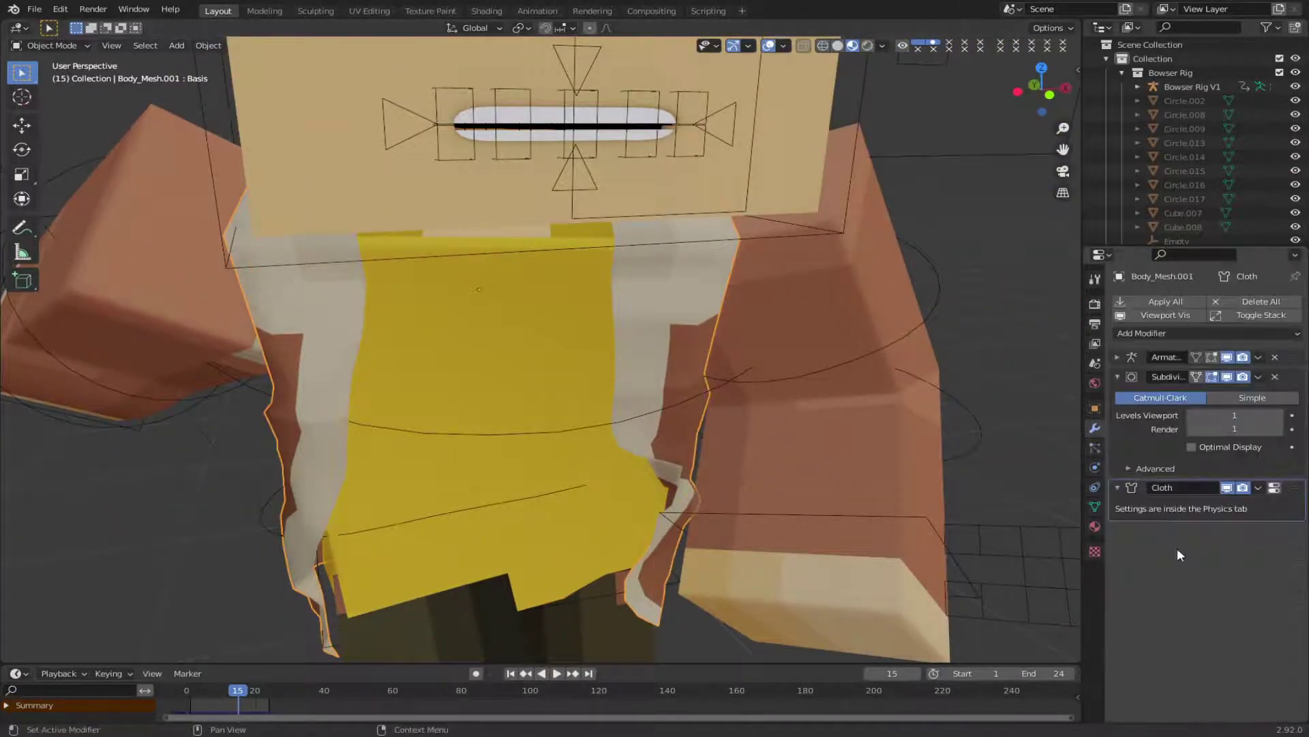
left_click(1140, 334)
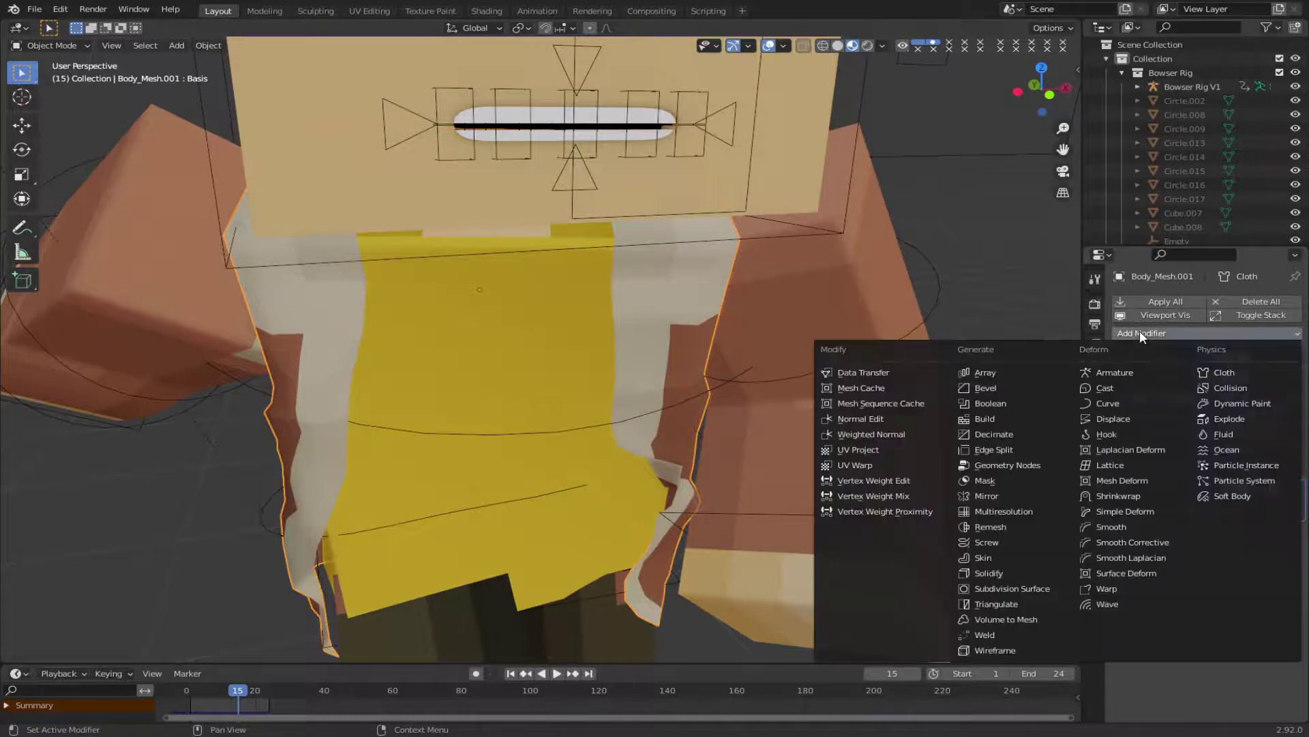
left_click(1020, 587)
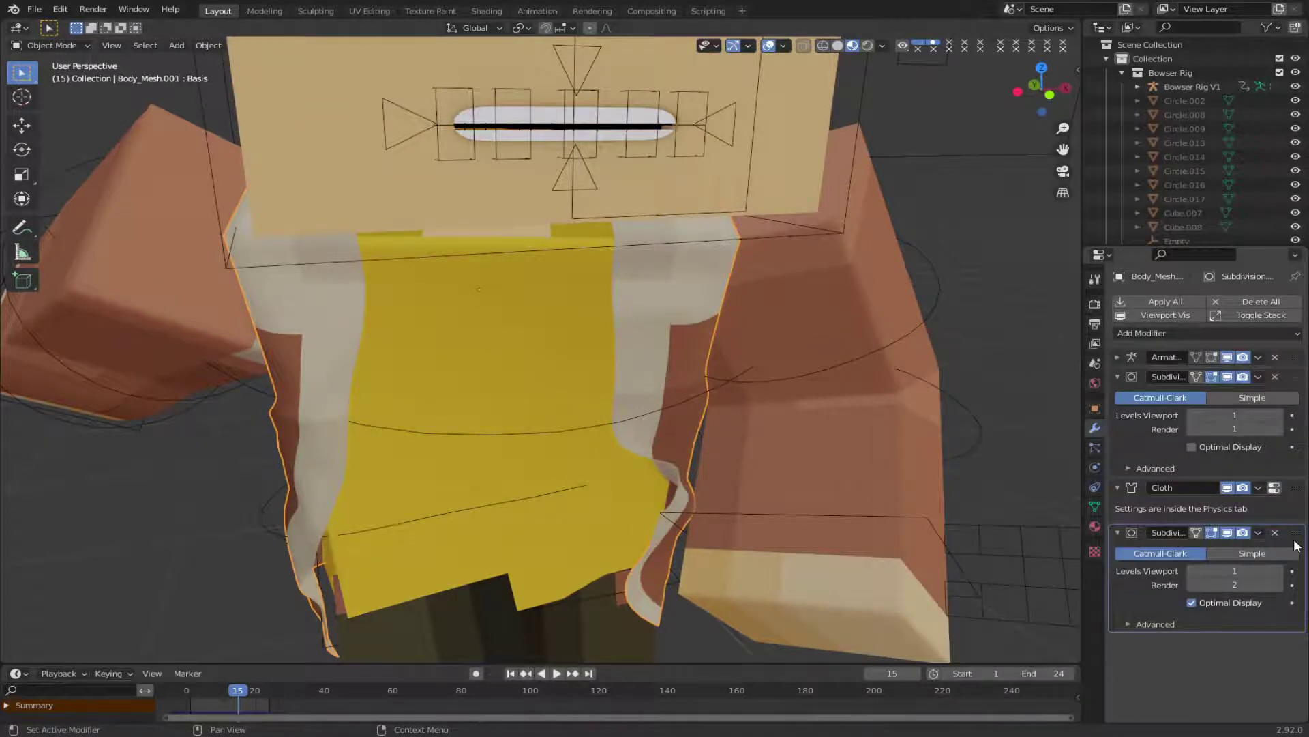
Try viewport and render levels of 2 on the jacket's lower Subdivision modifier and view the jacket from behind.
left_click(1191, 585)
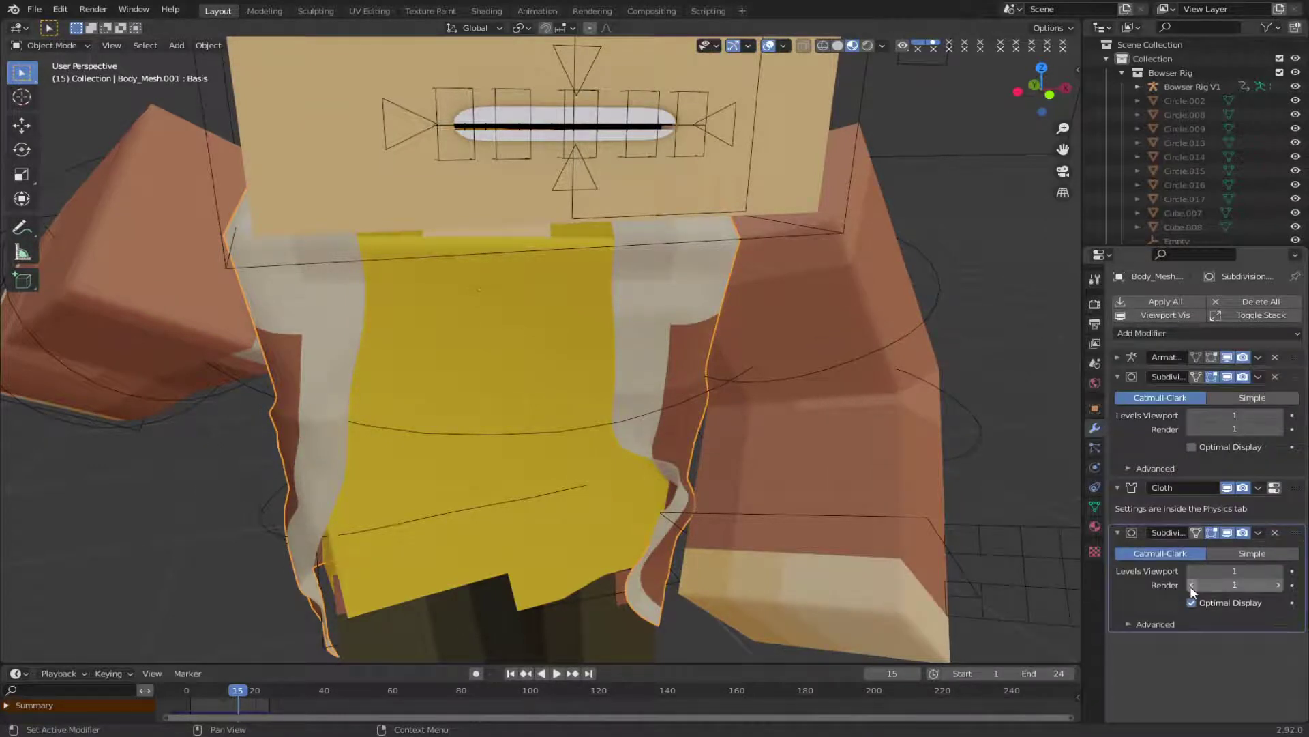
left_click(1281, 570)
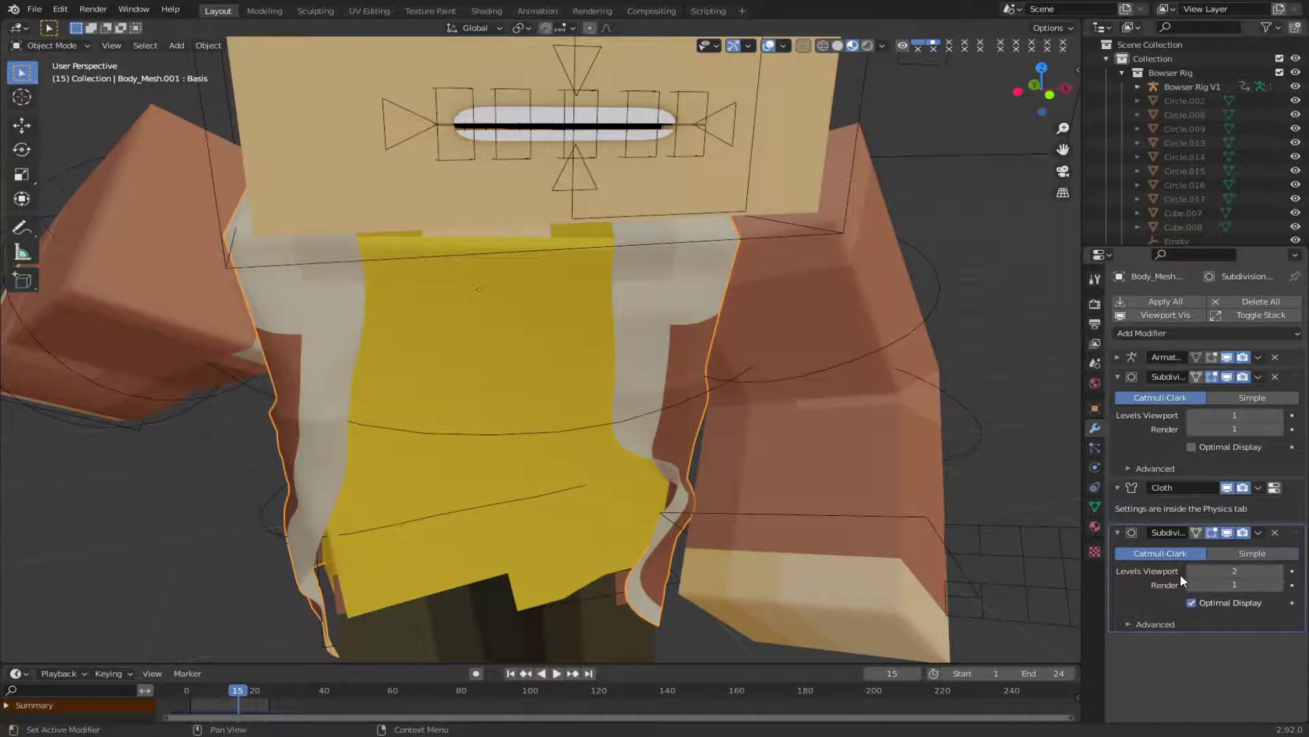
left_click(1280, 585)
middle_click_drag(518, 382, 785, 464)
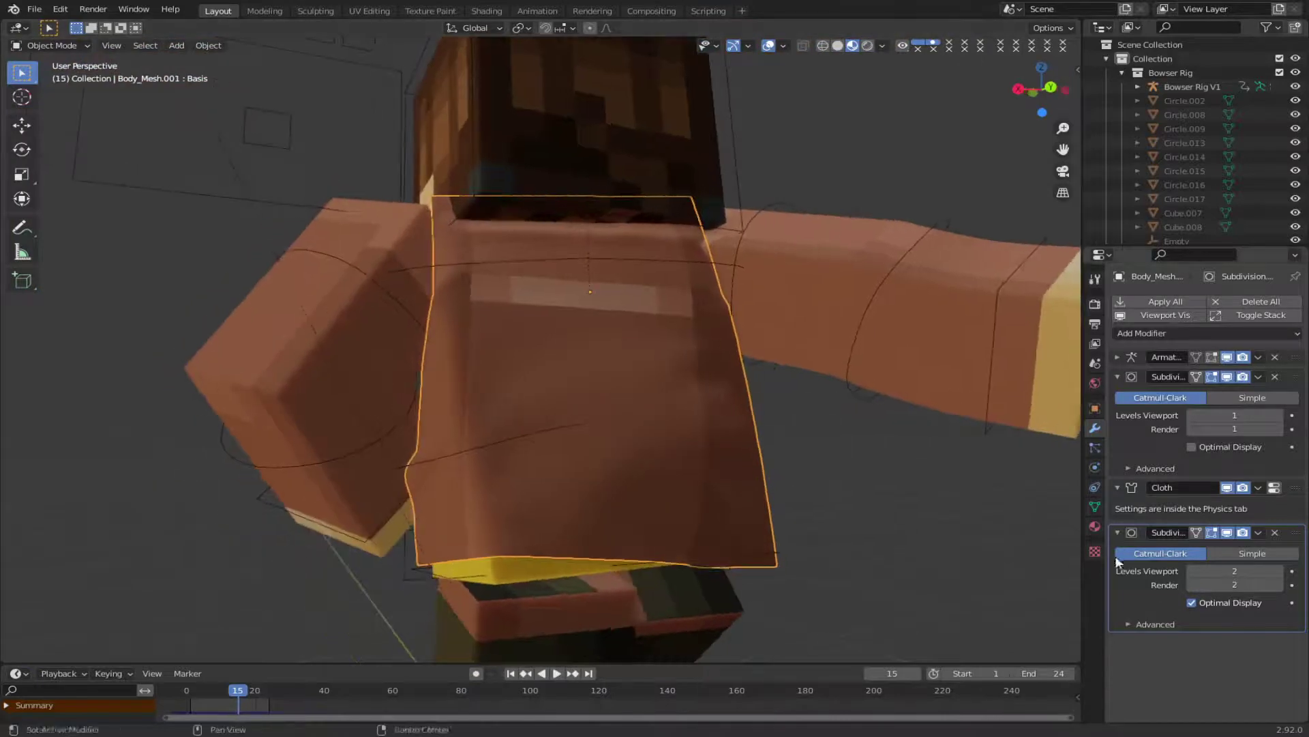
Set the lower Subdivision modifier's viewport and render levels to 1 and check the jacket from the front.
left_click(1193, 573)
left_click(1193, 585)
right_click(672, 463)
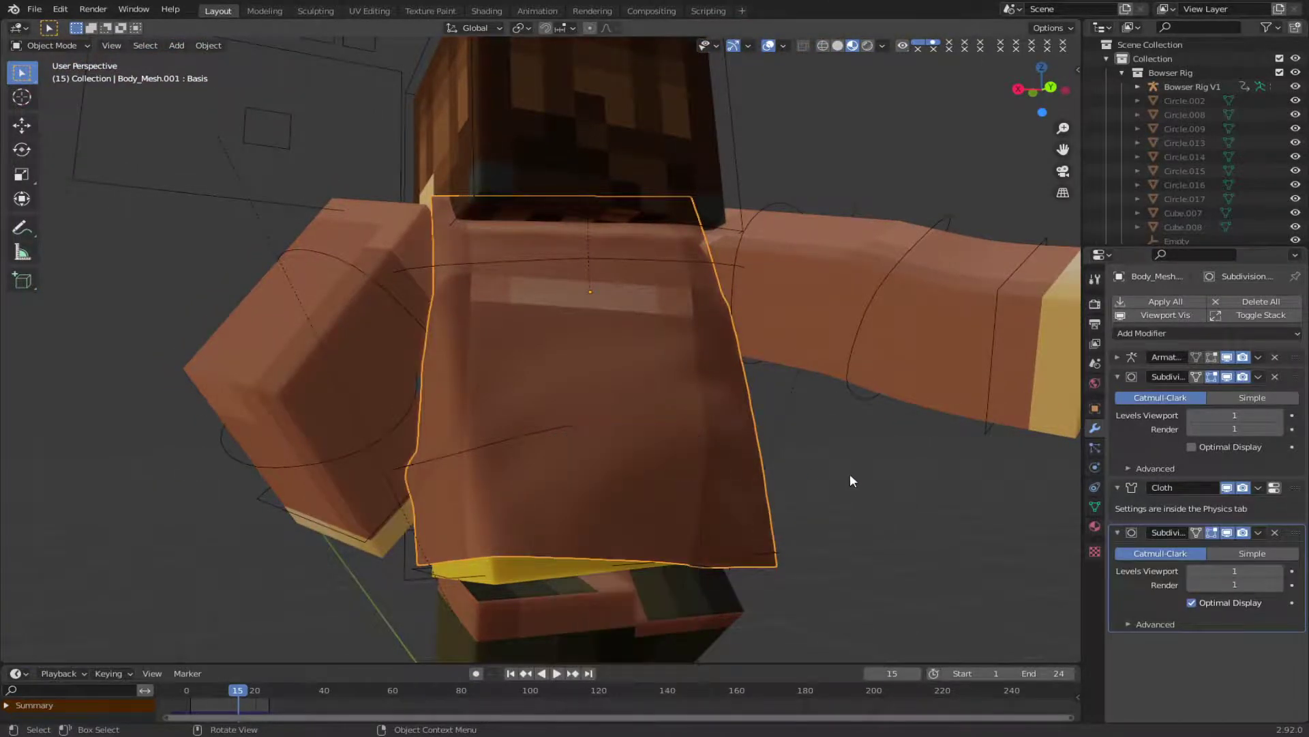
middle_click_drag(851, 480, 679, 572)
scroll(669, 567, "up", 4)
left_click(672, 506)
scroll(956, 514, "down", 1)
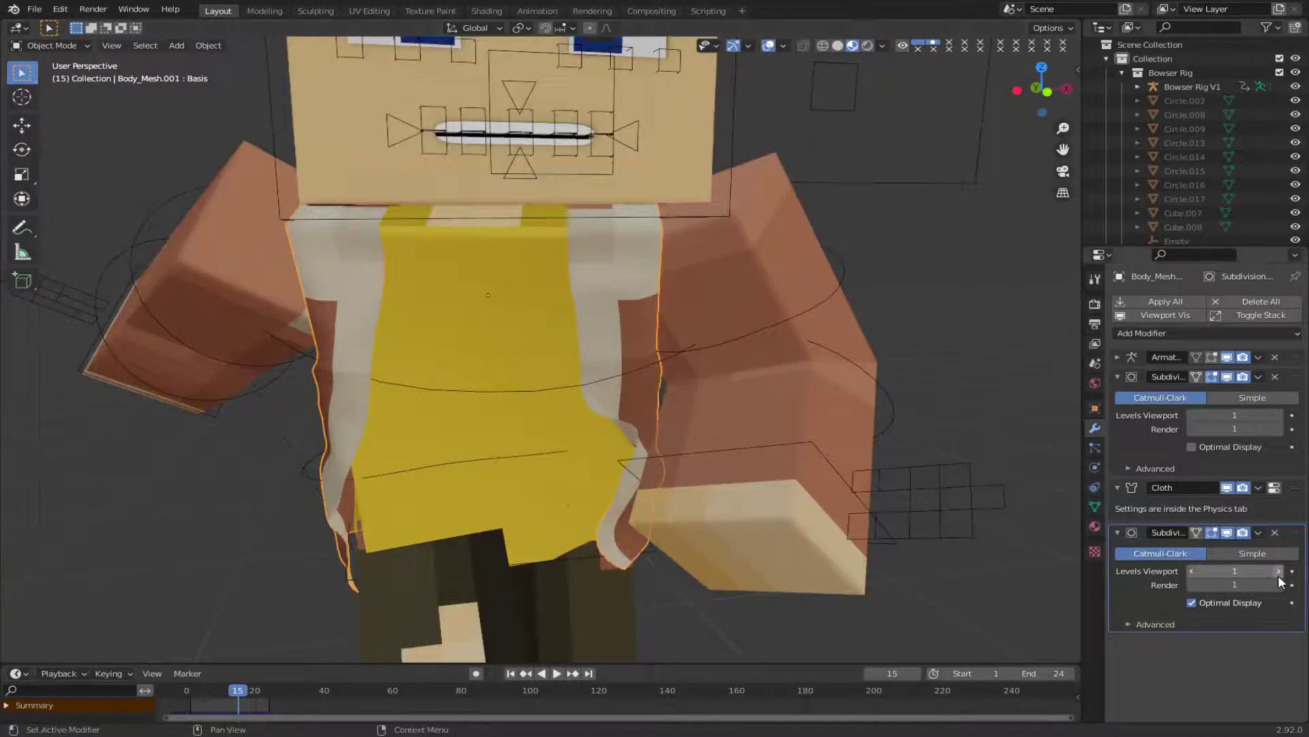
left_click(1191, 571)
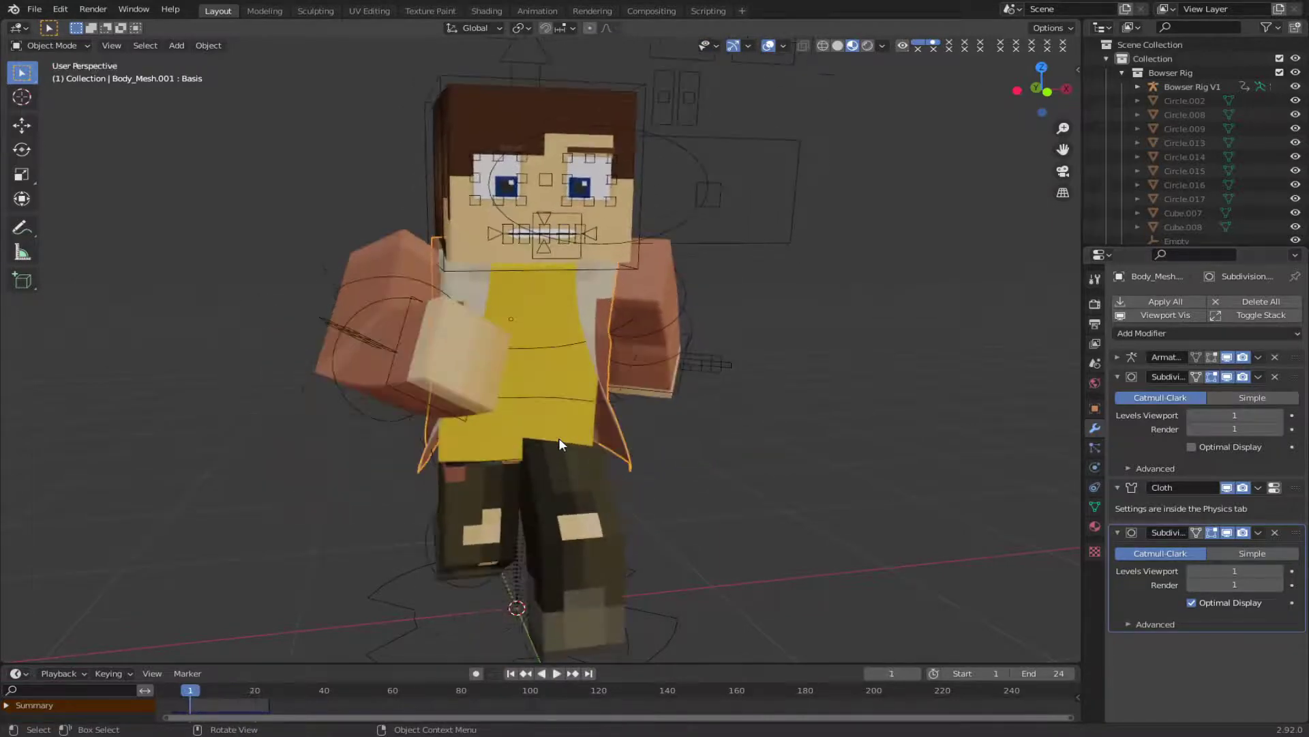
Set the scene's end frame to 100.
left_click(1038, 675)
type("100")
key("Return")
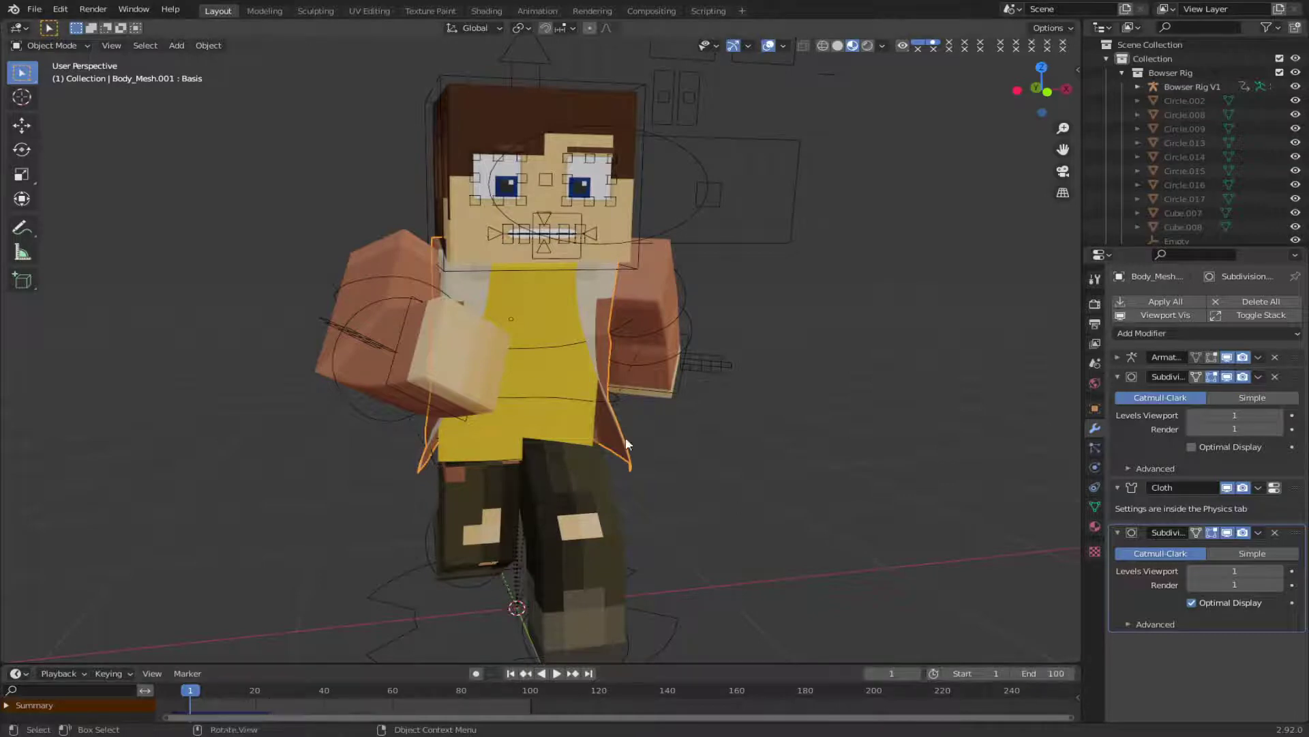
Delete the jacket's cloth bake, rebake it until shortly after frame 45, and play the result.
left_click(1095, 506)
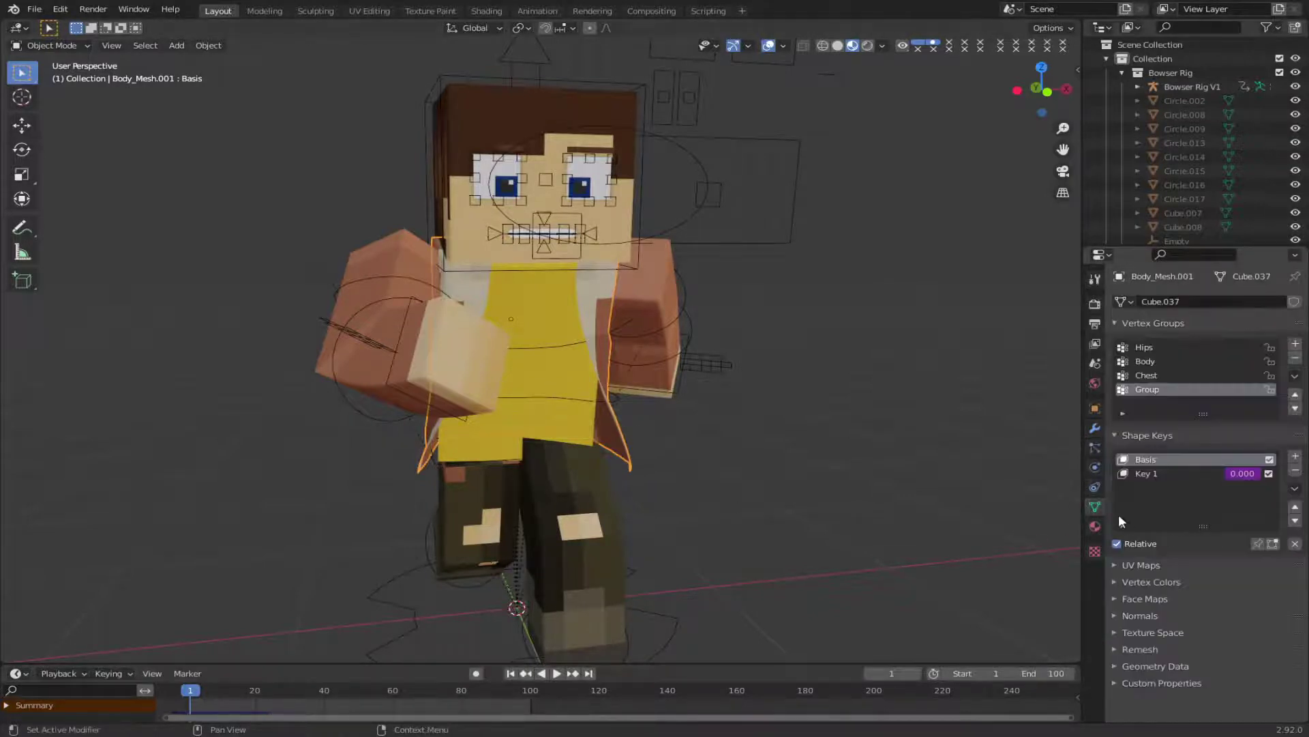
left_click(1095, 487)
left_click(1095, 467)
scroll(1228, 511, "down", 15)
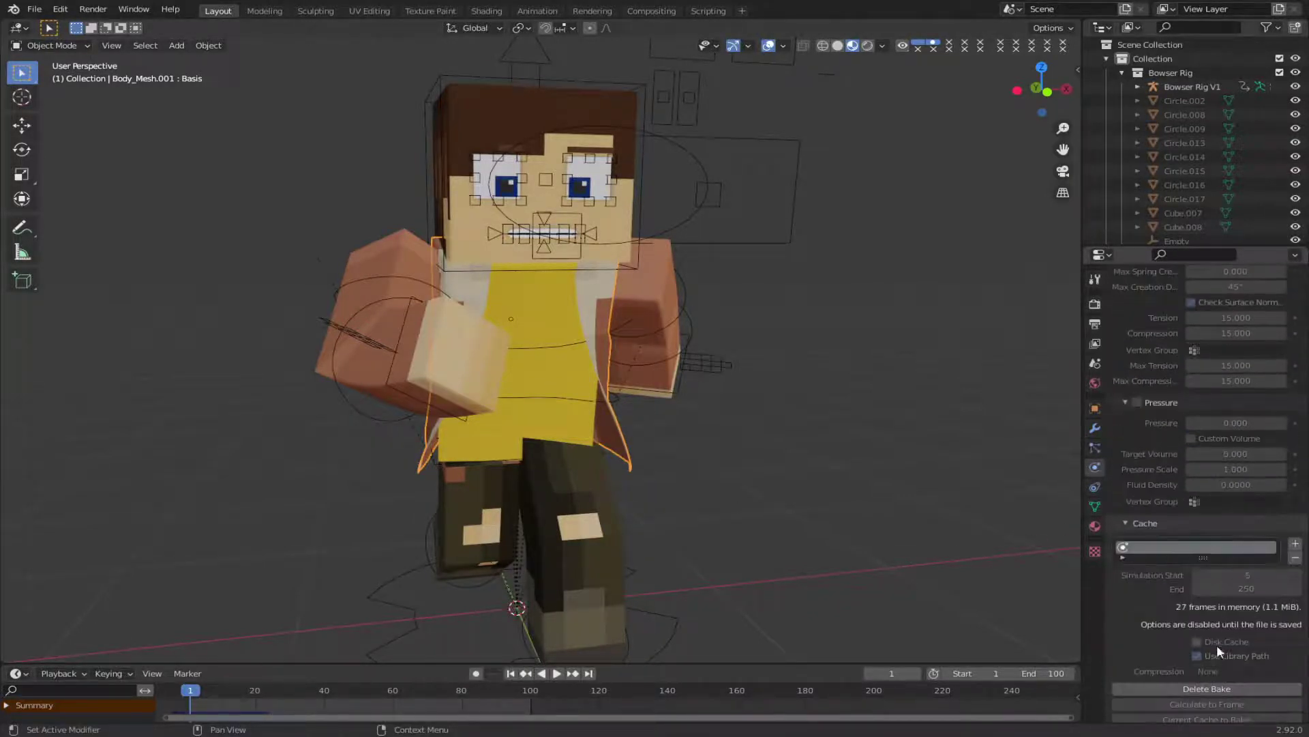
left_click(1206, 604)
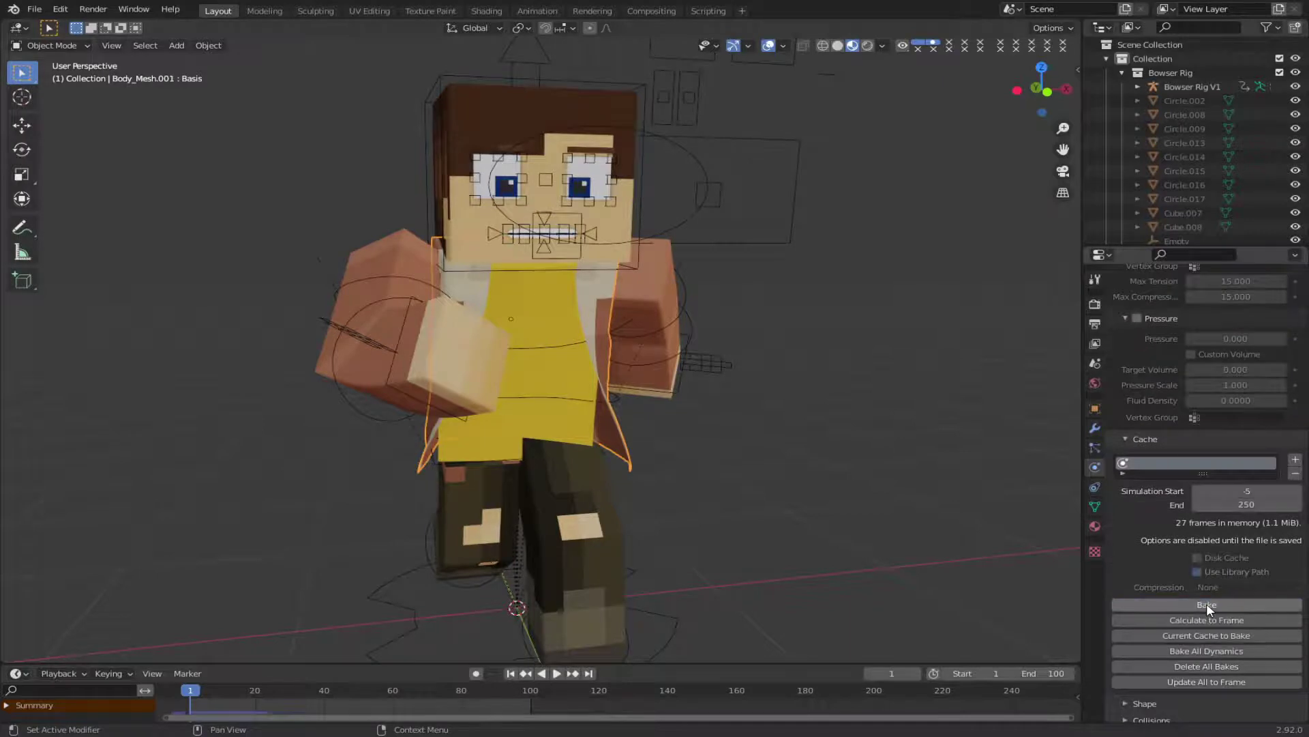
left_click(1205, 604)
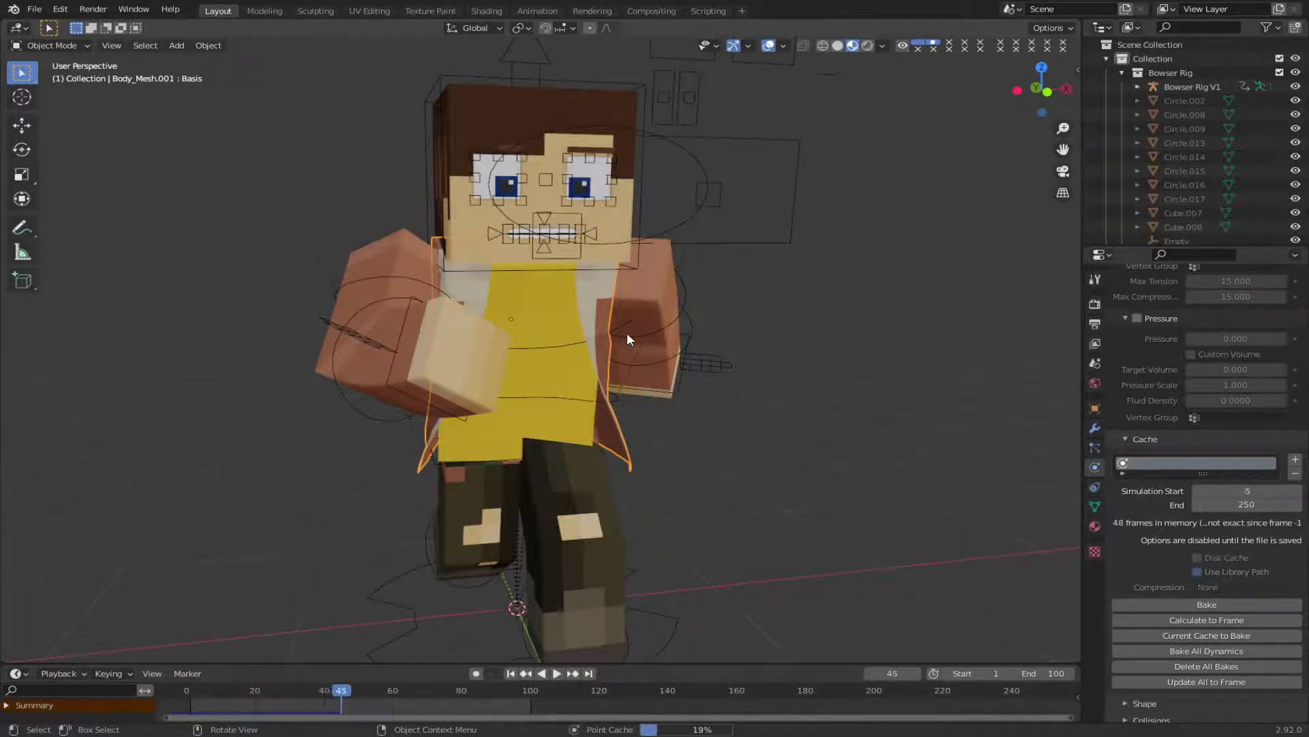
key("space")
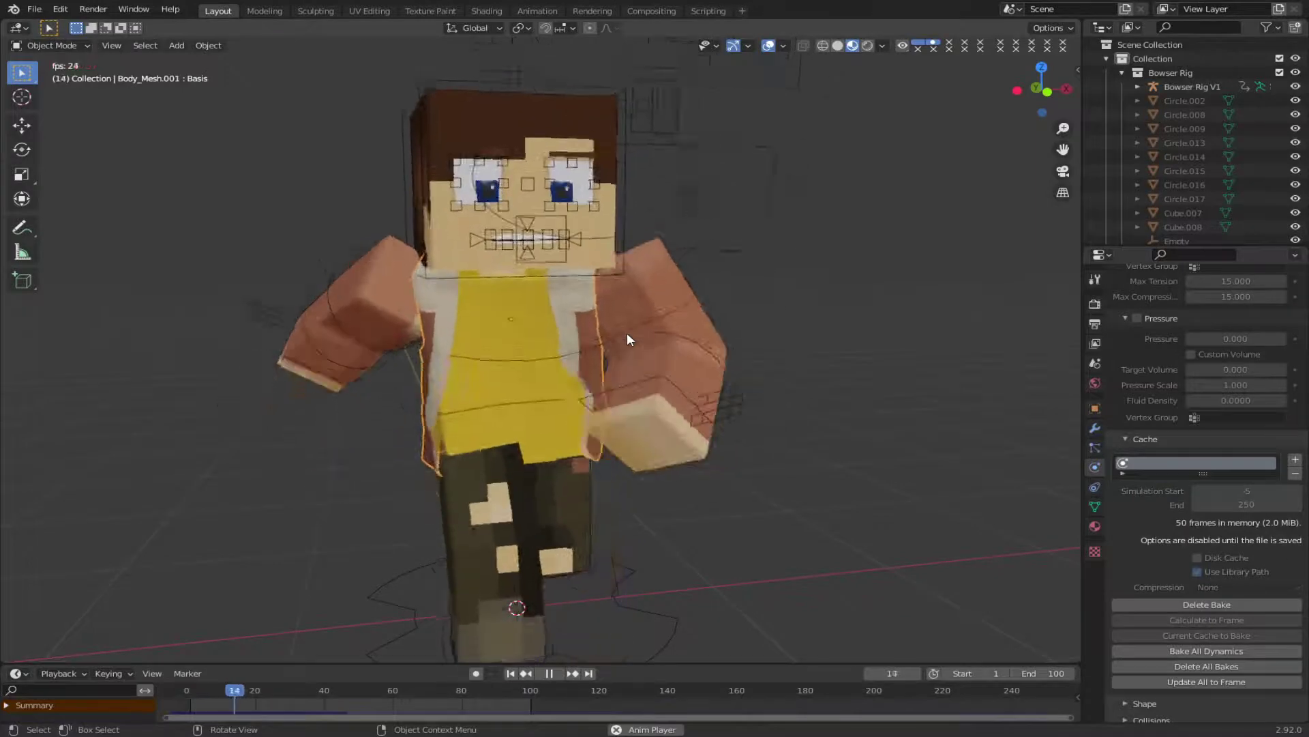
key("Escape")
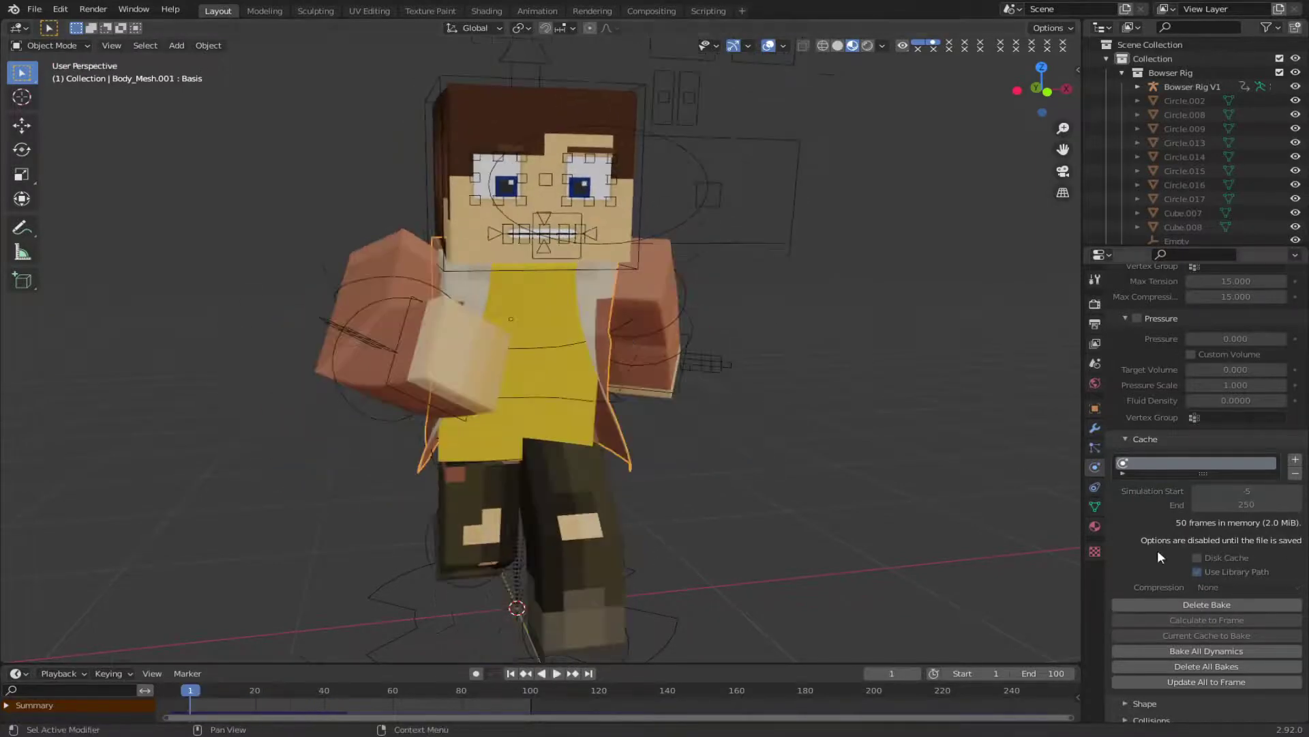
Delete the jacket's cloth bake and set its bending stiffness to 0.3.
scroll(1223, 570, "up", 5)
scroll(1221, 570, "down", 6)
left_click(1204, 578)
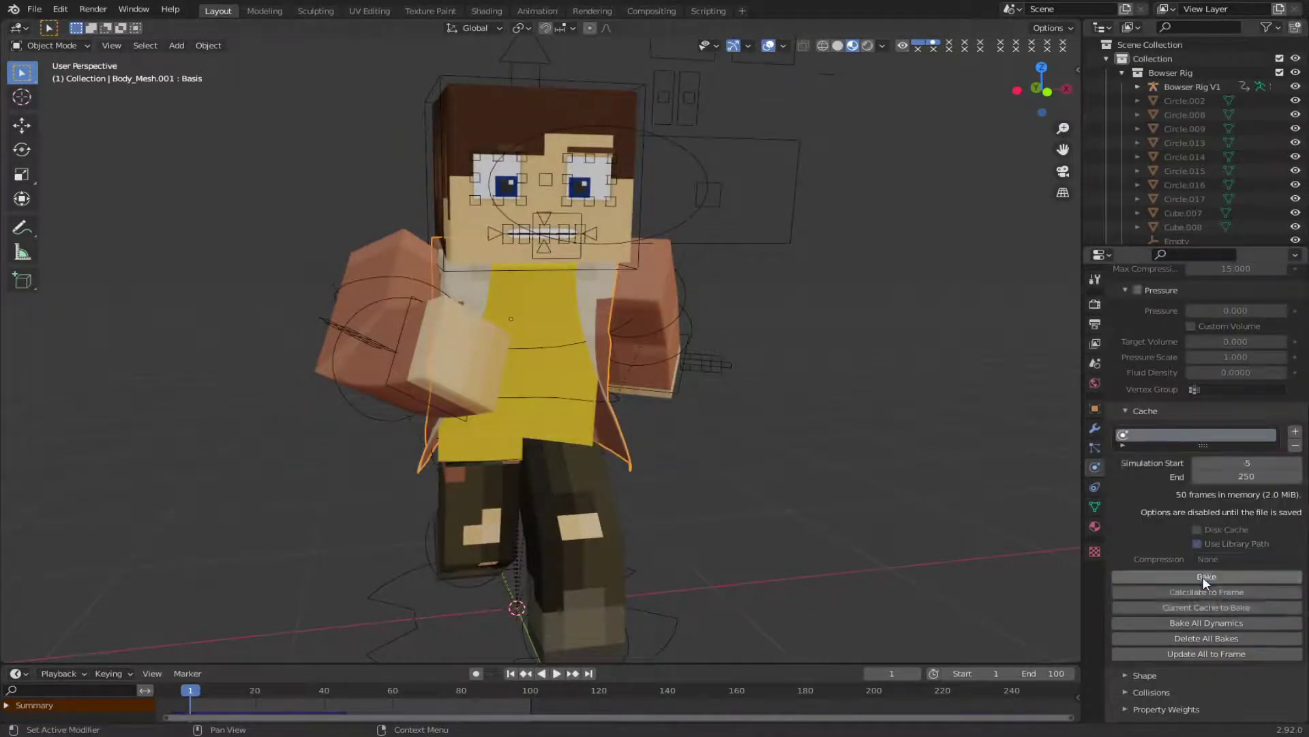
scroll(1204, 578, "up", 15)
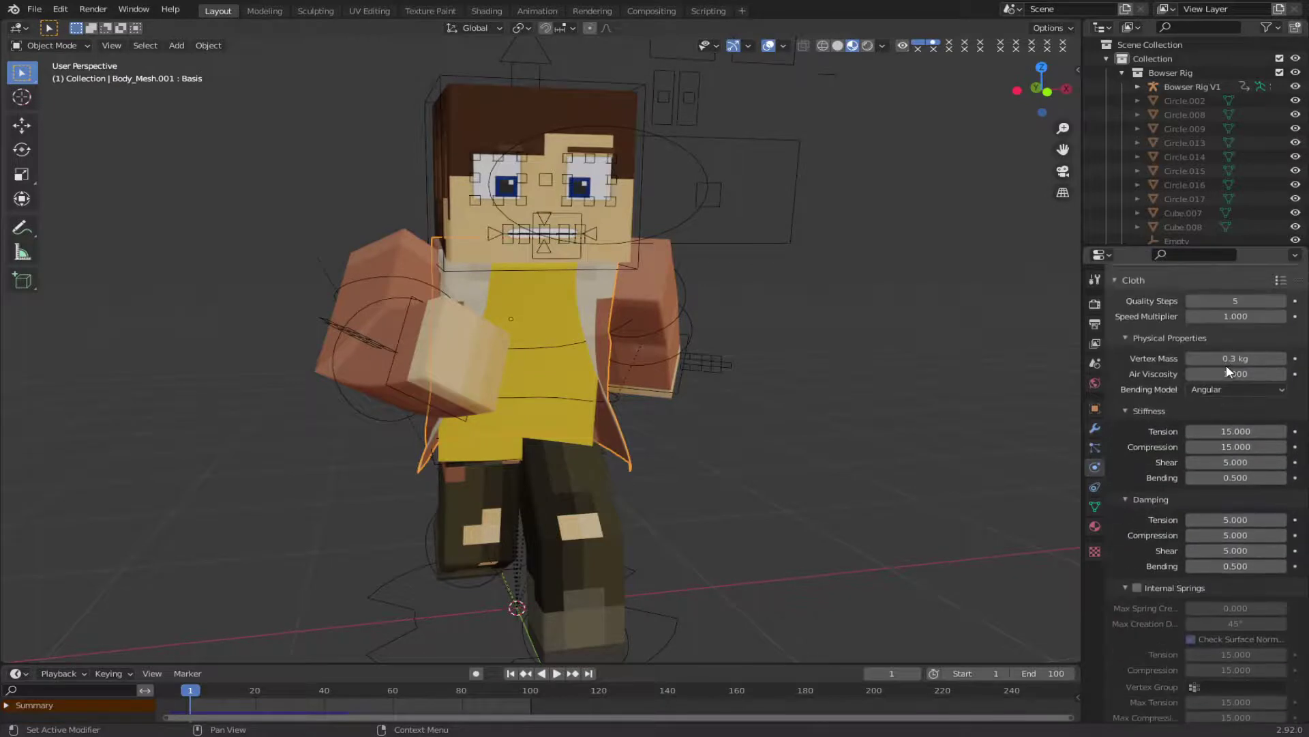
scroll(1226, 368, "down", 1)
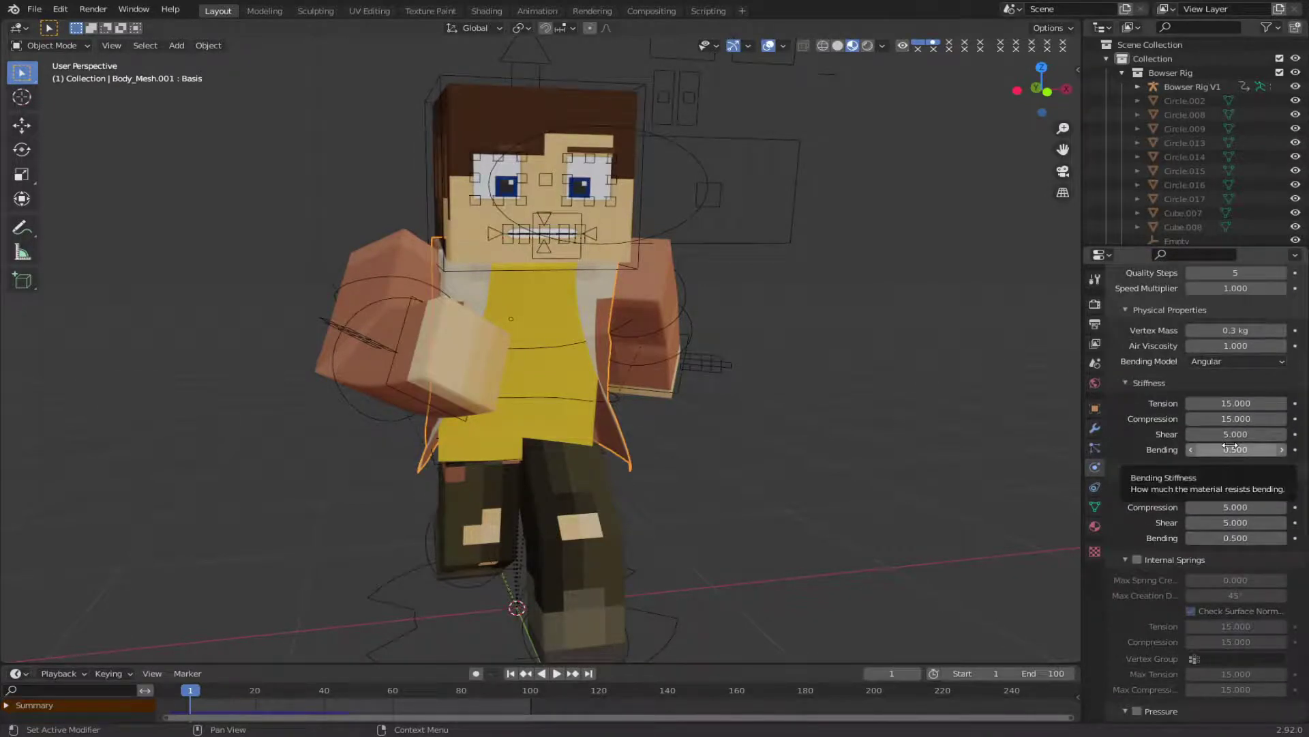
left_click(1227, 449)
type("0.5")
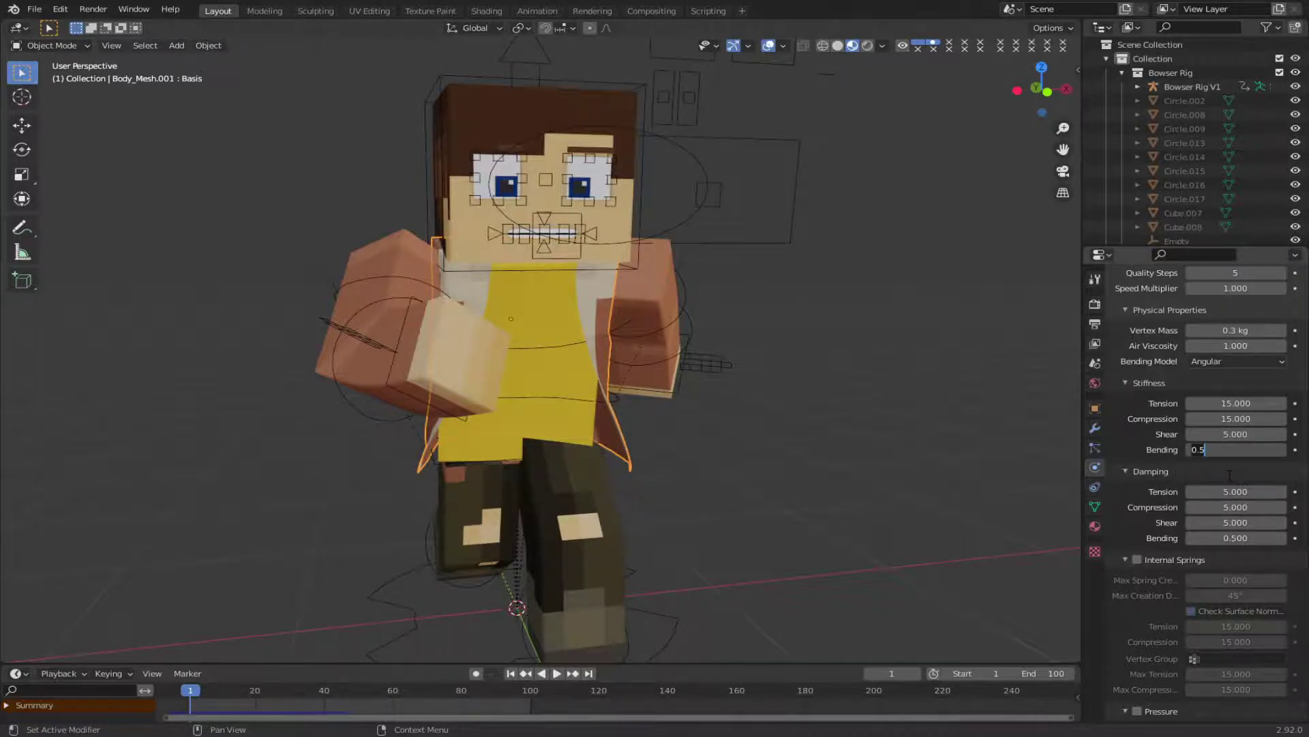
key("Return")
Bake the jacket's cloth until shortly after frame 34, play the animation, and return to frame 1.
scroll(1229, 474, "down", 15)
left_click(1198, 566)
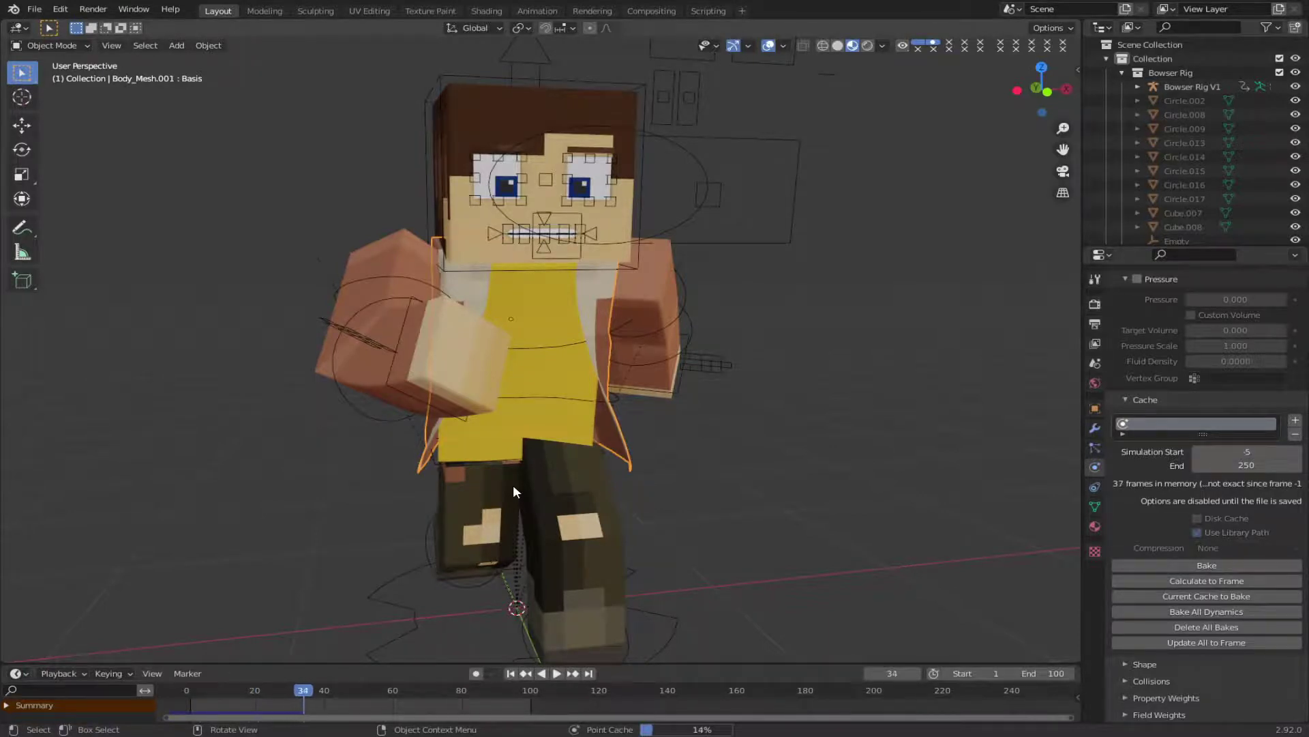
key("space")
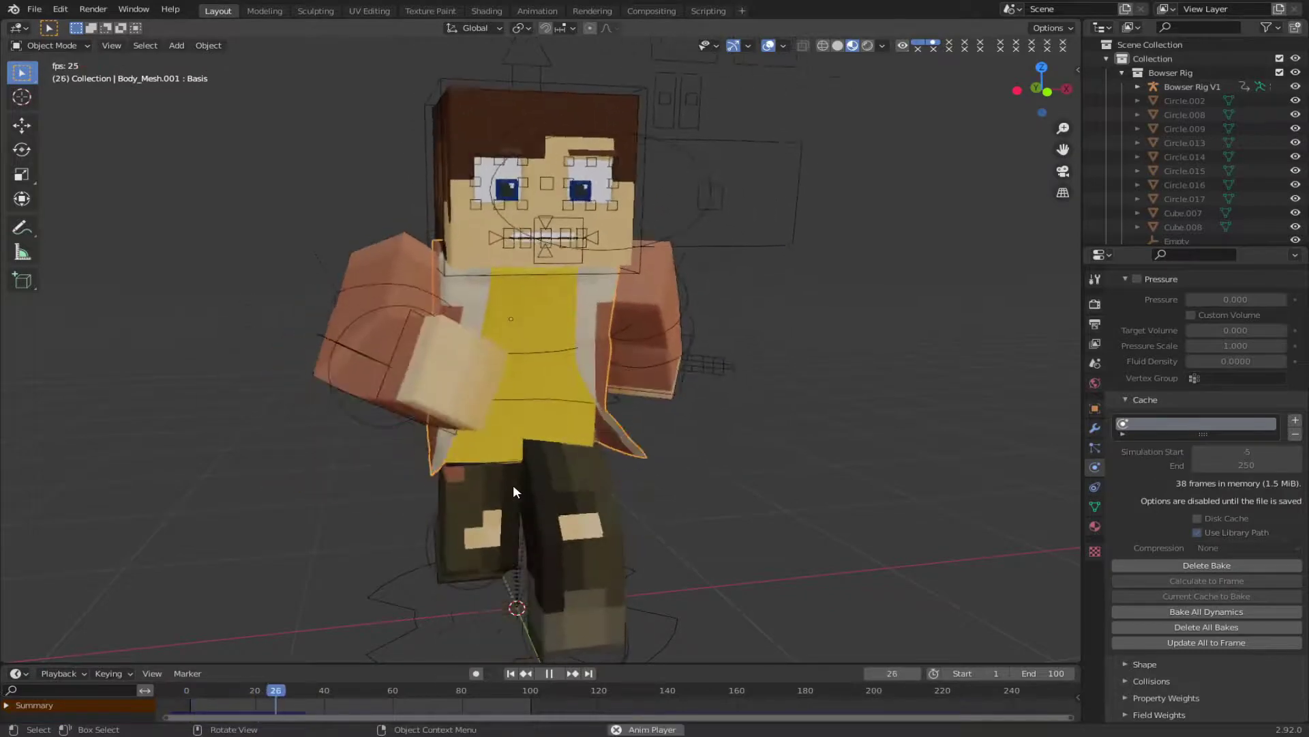
key("space")
key("shift+Left")
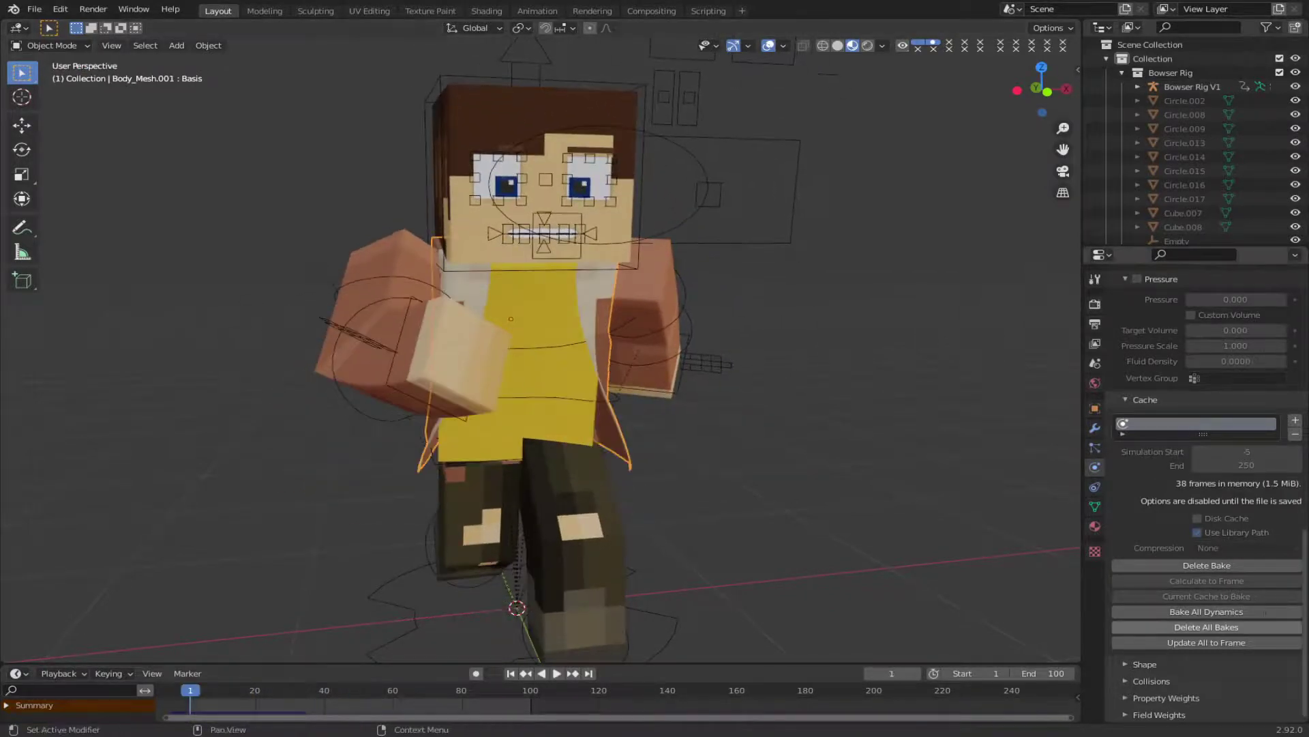
scroll(1152, 567, "up", 15)
scroll(1152, 565, "up", 3)
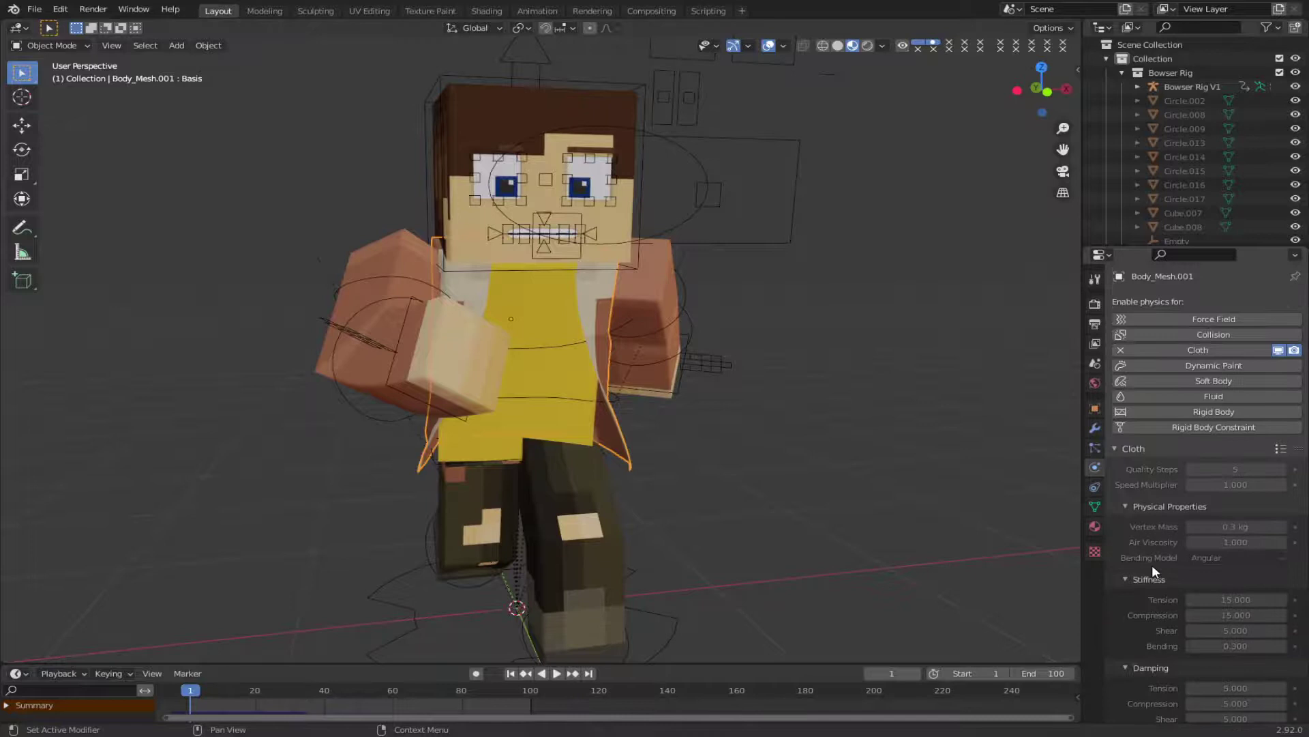
Add a cube at the character's waist and flatten it along Z into a thin slab.
middle_click_drag(682, 546, 506, 410)
key("shift+a")
mouse_move(530, 411)
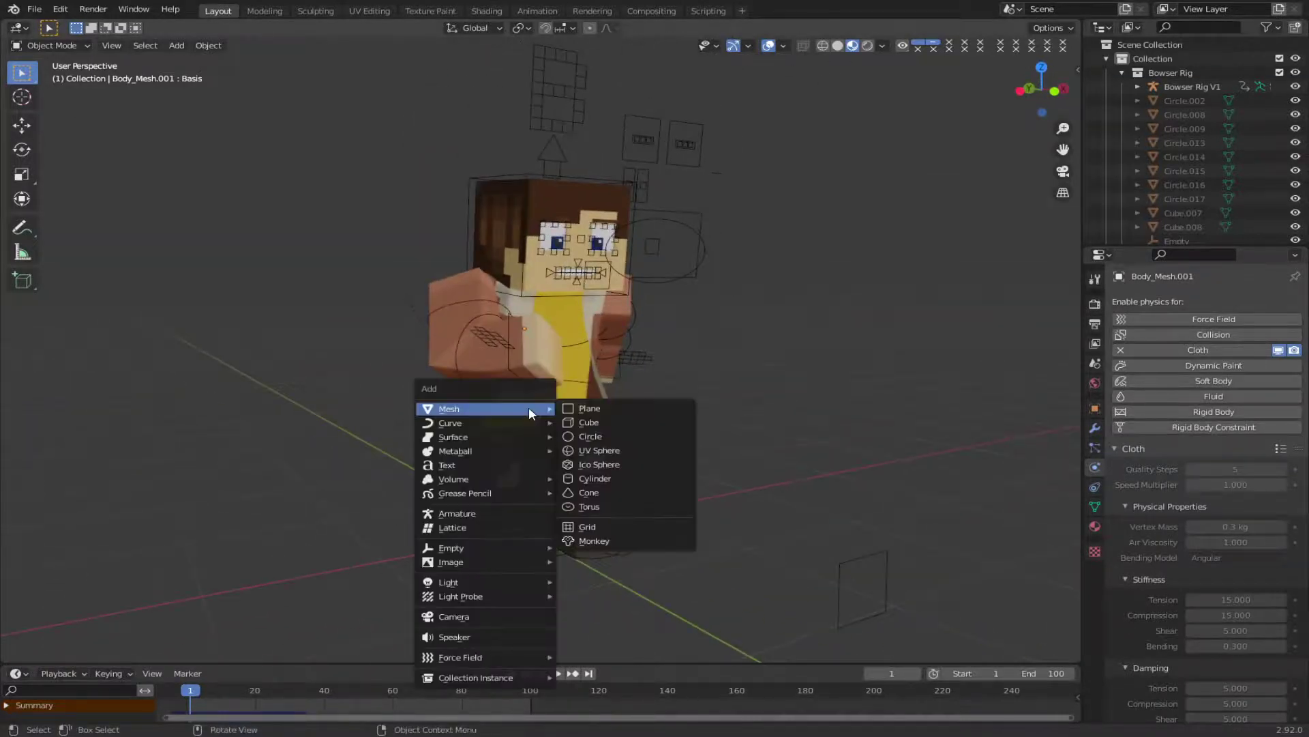
left_click(584, 423)
key("s")
key("z")
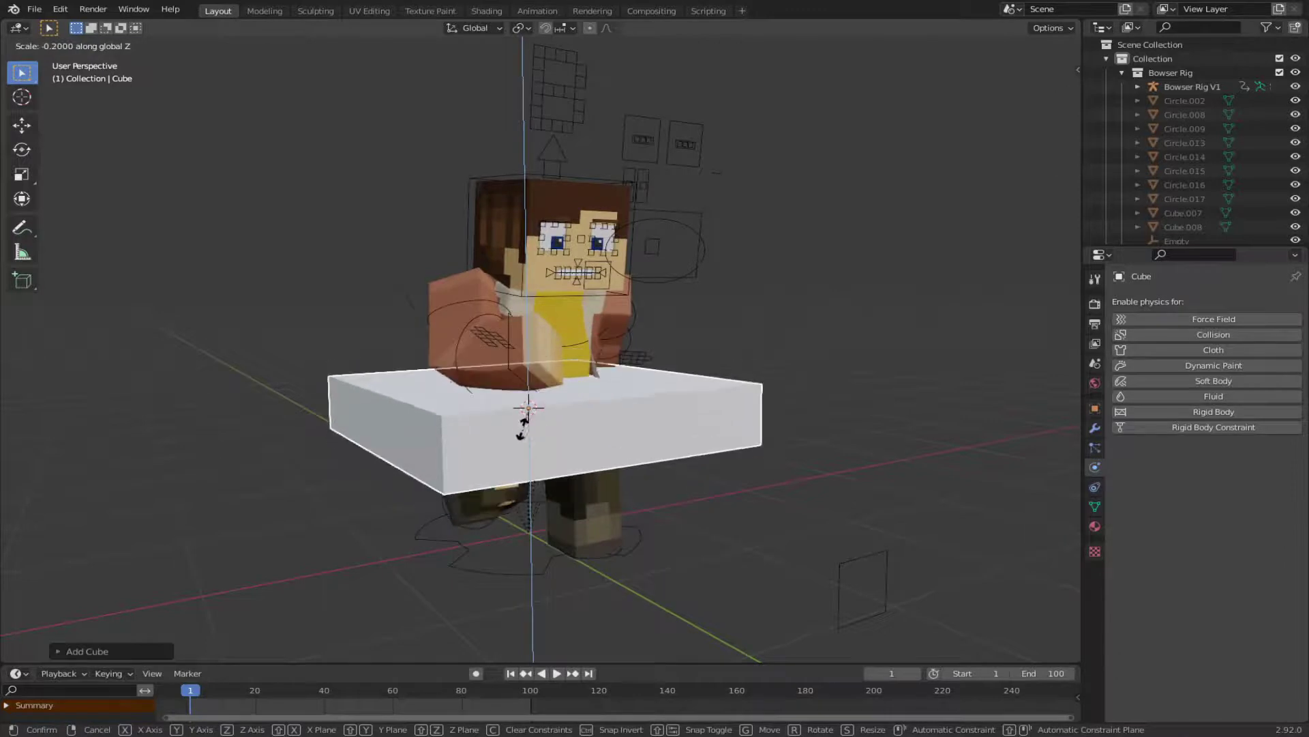
left_click(529, 414)
Move the slab along the Y axis until its edge sits just in front of the character's waist.
key("g")
key("y")
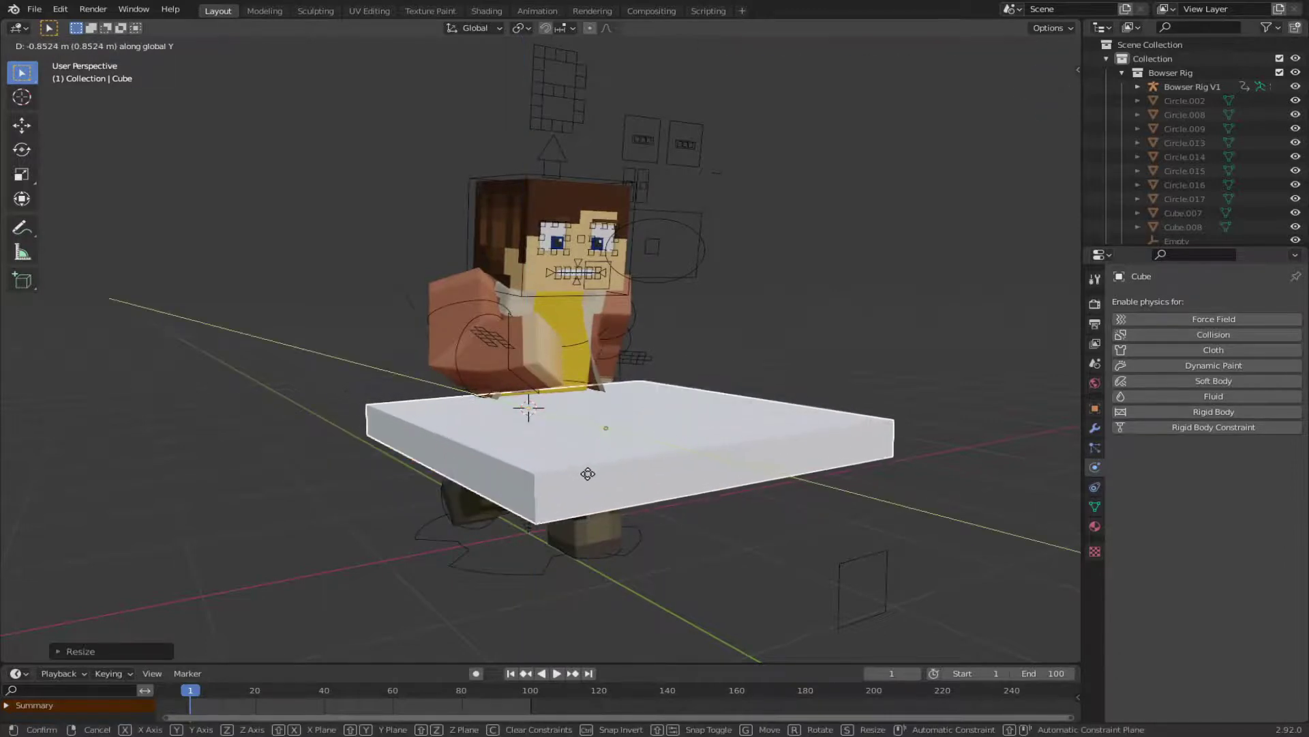
left_click(587, 474)
middle_click_drag(686, 479, 429, 459)
key("g")
key("y")
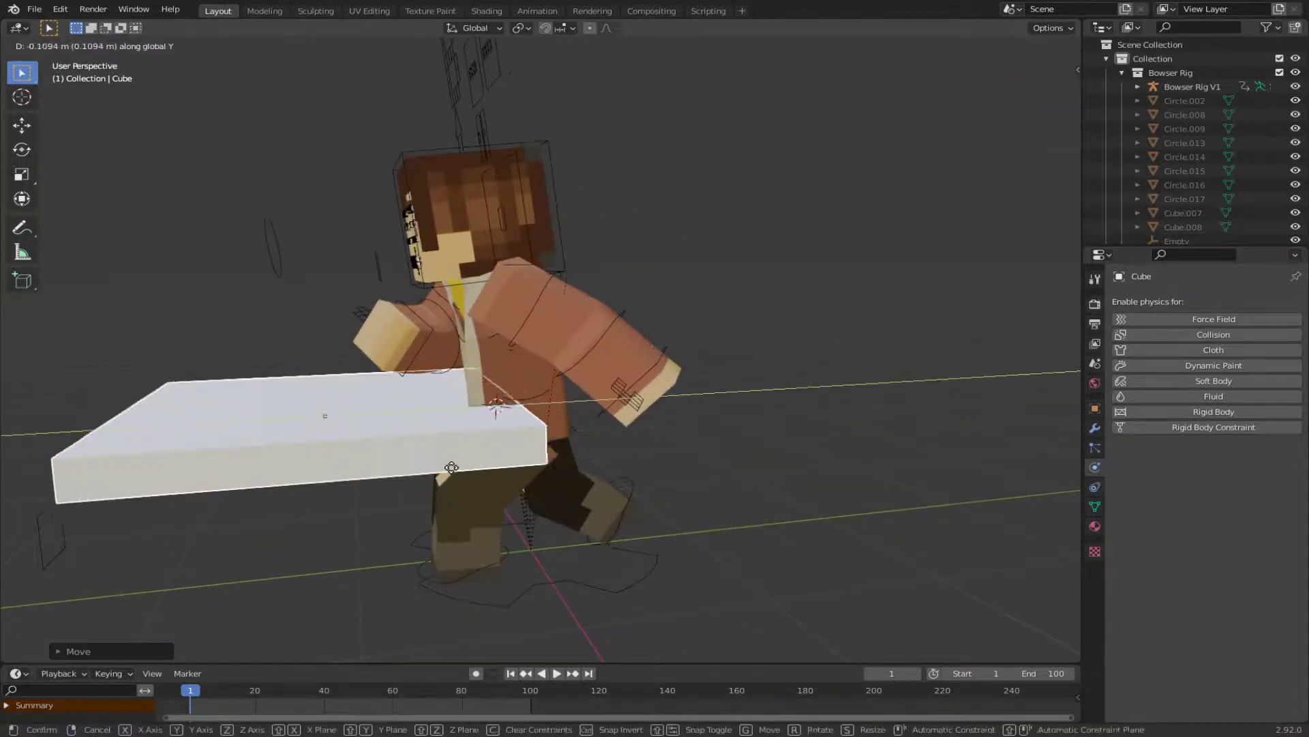
left_click(404, 481)
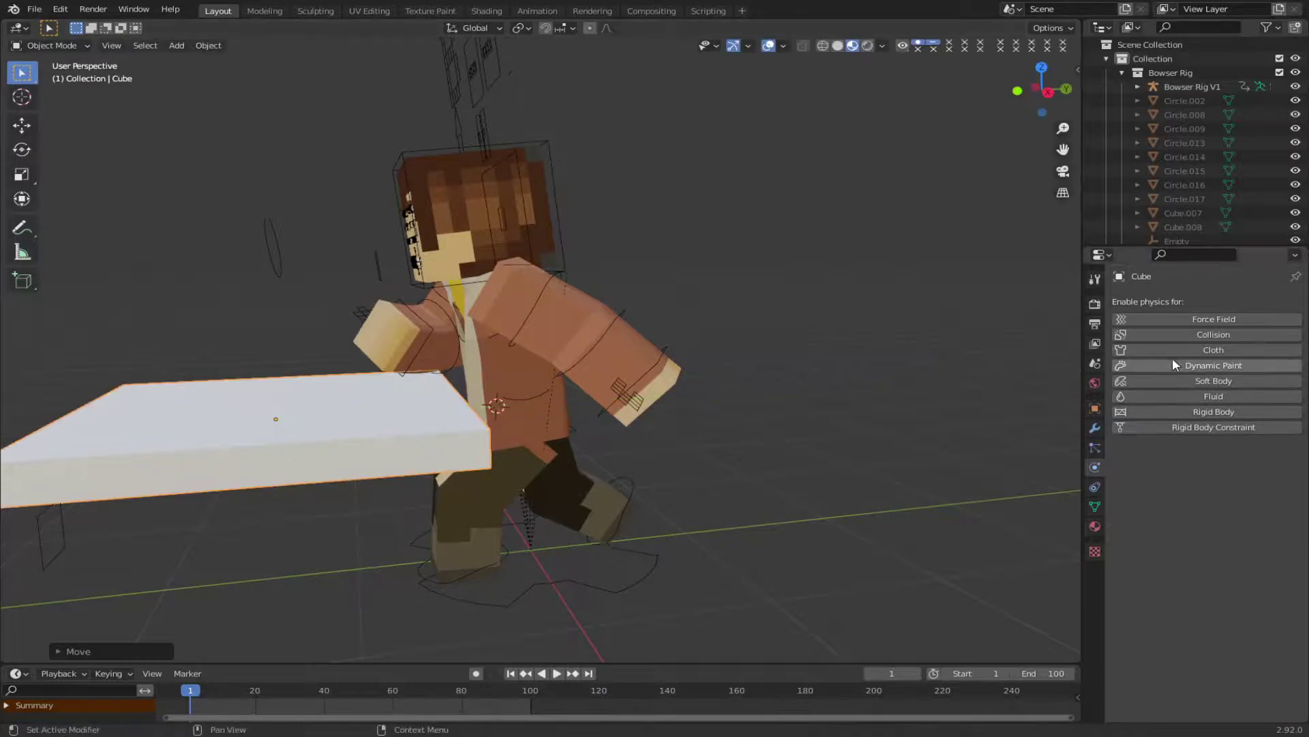
Enable collision physics on the slab and play the animation to check how the character meets it.
left_click(1181, 333)
left_click(635, 582)
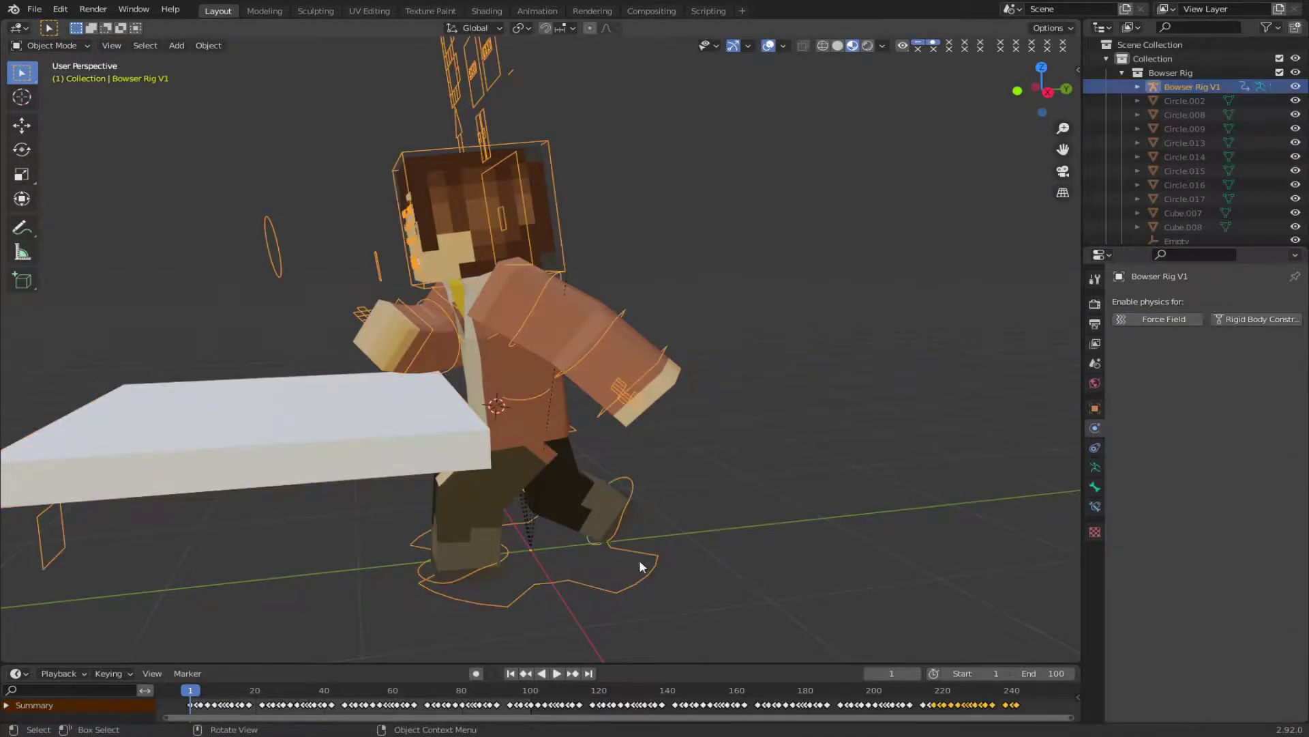
key("space")
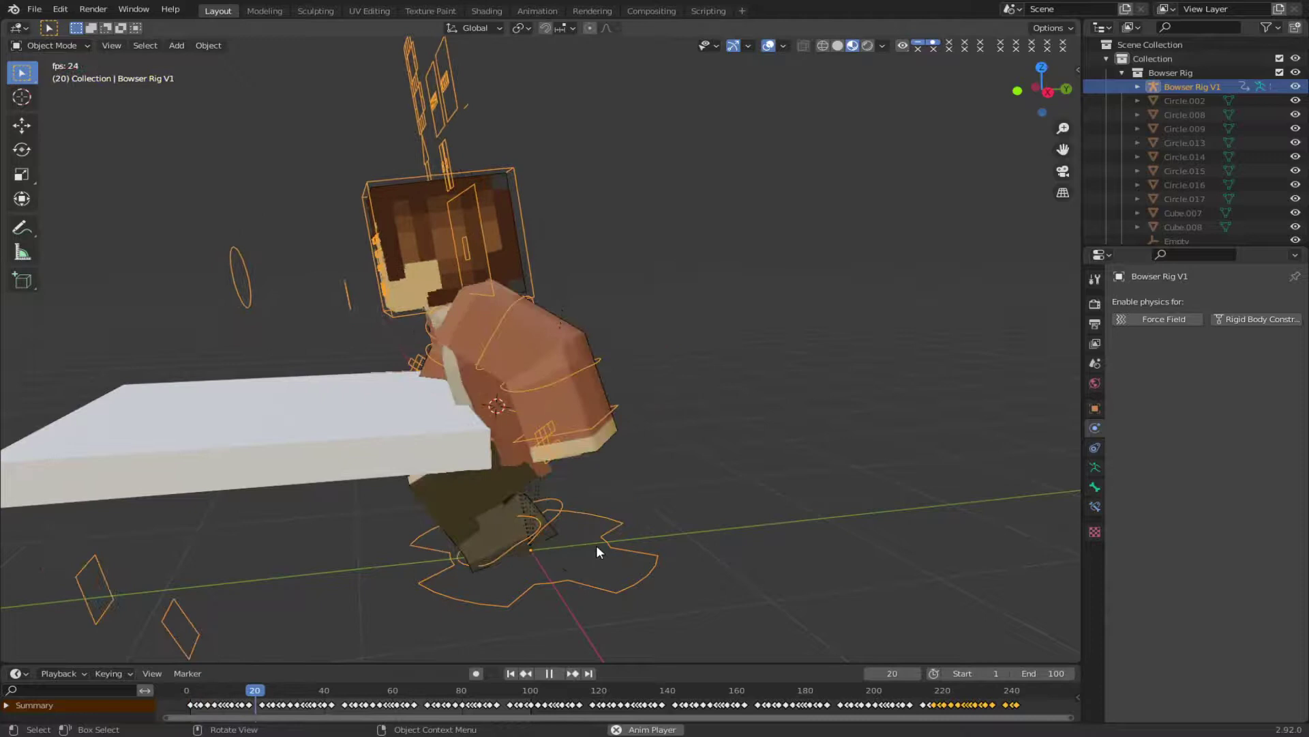
key("Escape")
Delete the jacket's cloth bake and rebake it with the slab in place, stopping shortly after frame 19.
left_click(521, 423)
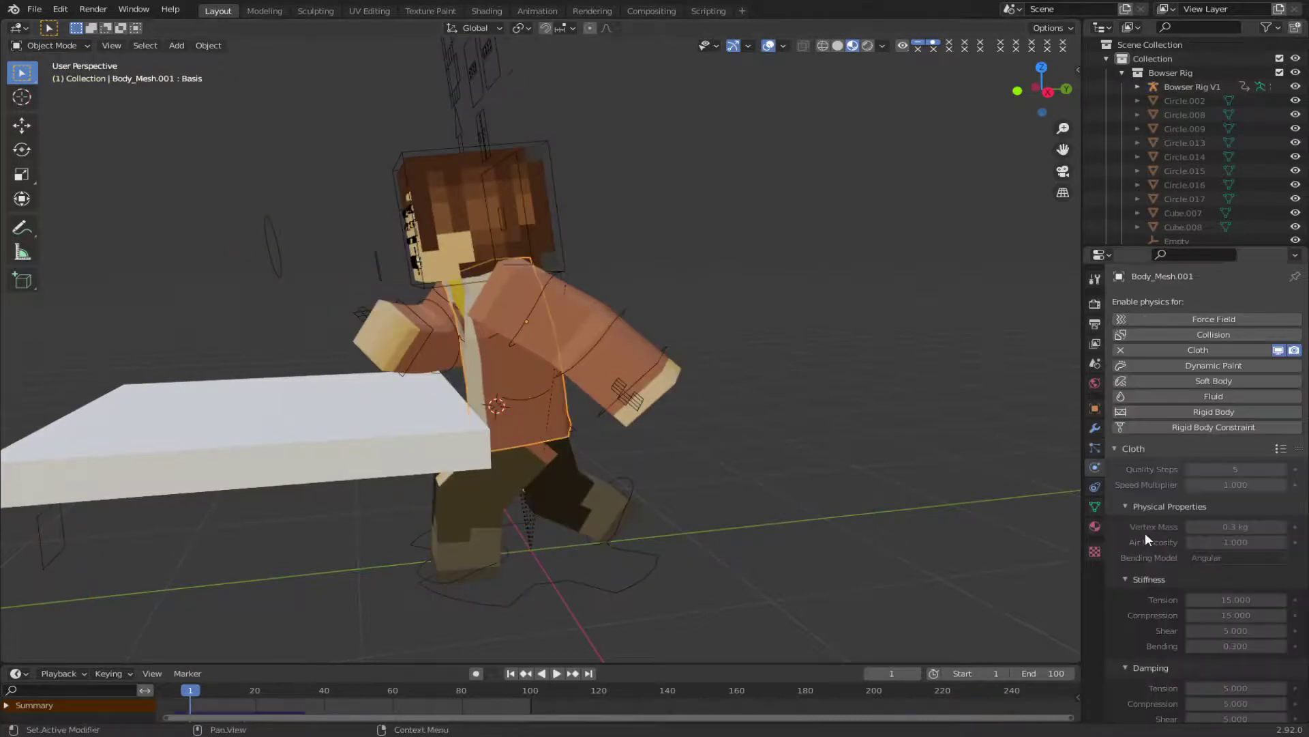
scroll(1153, 559, "down", 10)
left_click(1199, 622)
left_click(1227, 582)
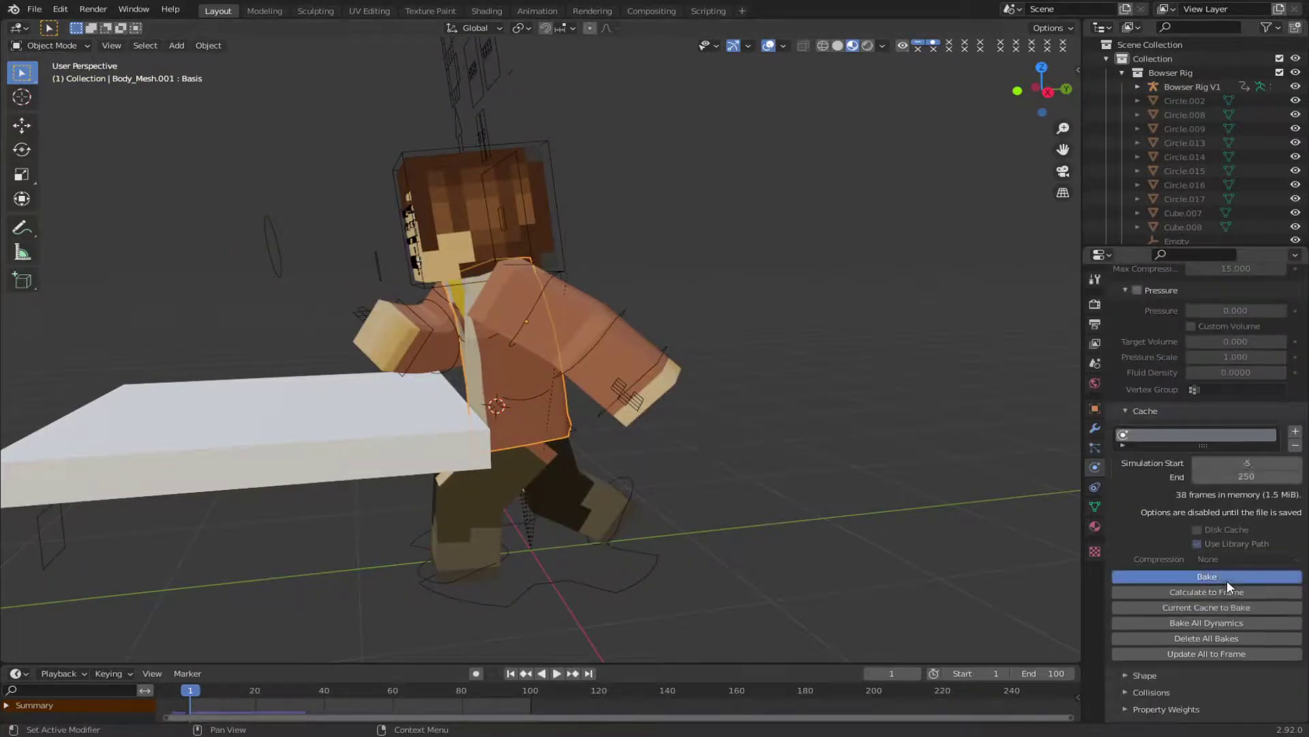
left_click(1227, 581)
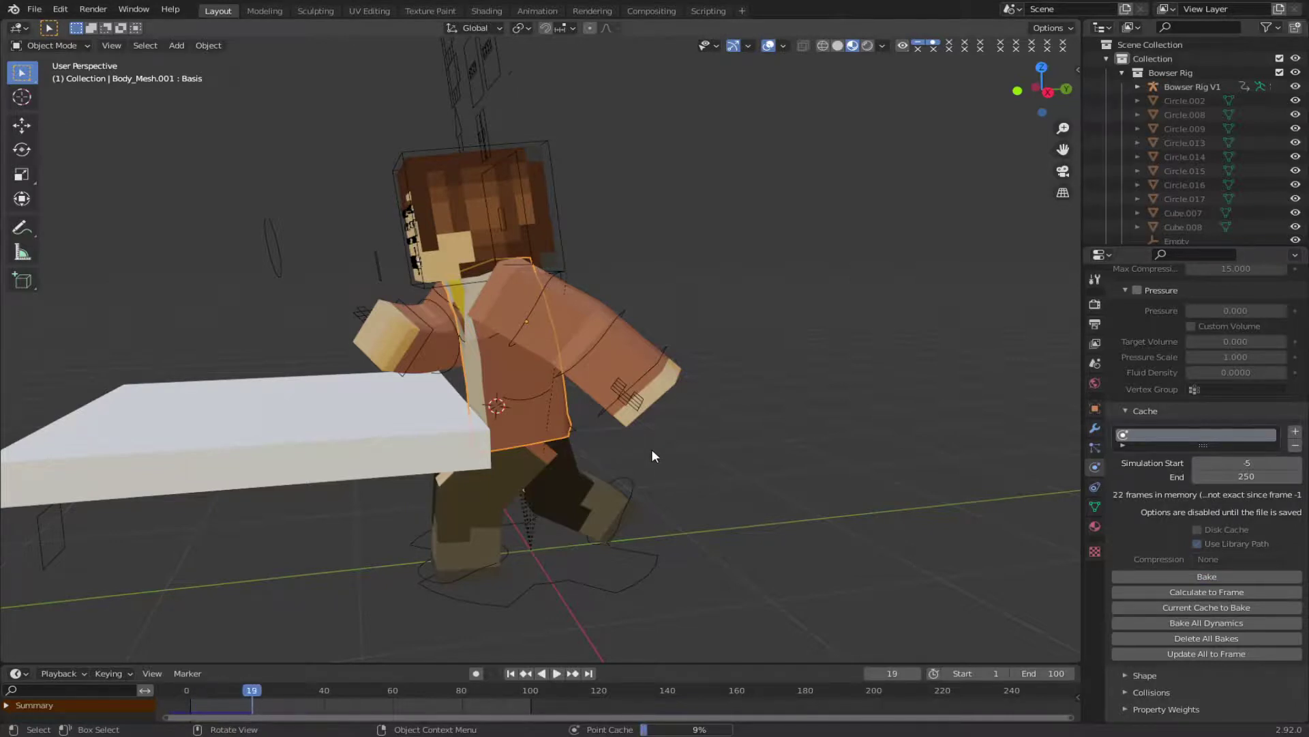
key("Escape")
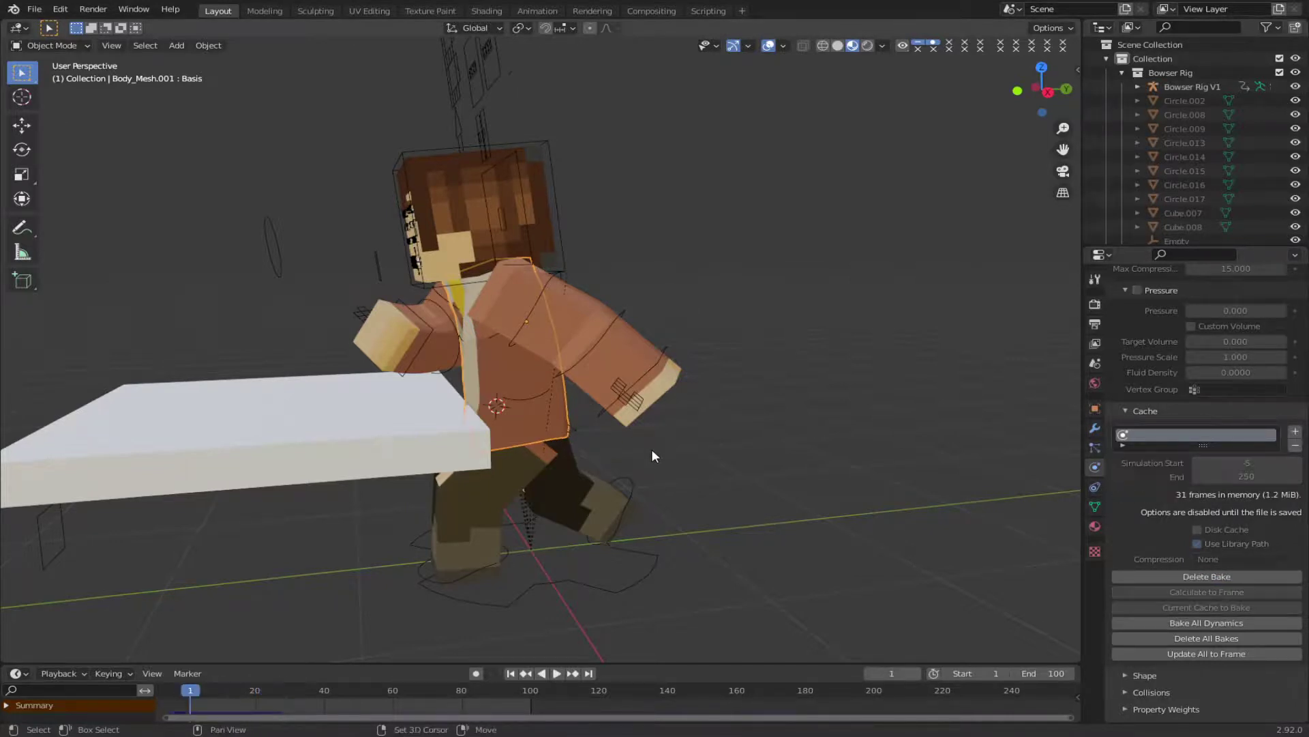
Play the rebaked animation, return to frame 1, and view the jacket close up from the front above the slab.
key("space")
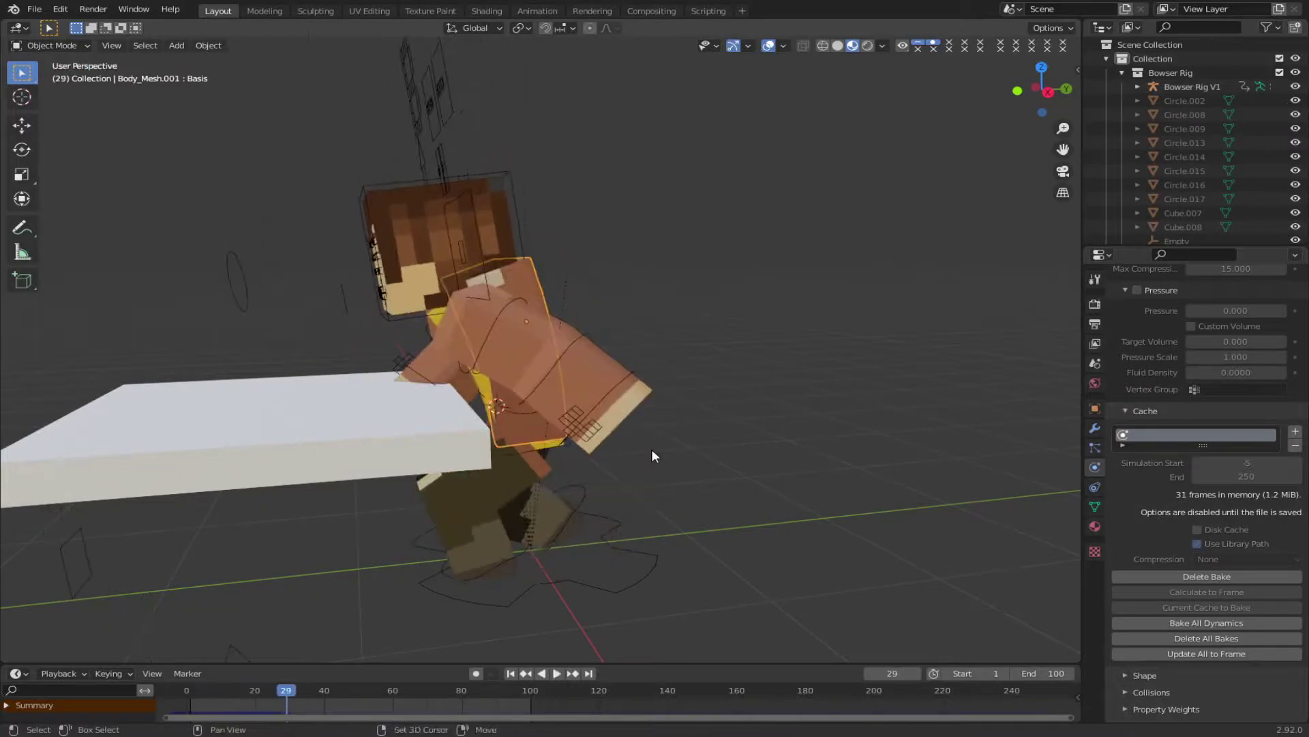
key("Escape")
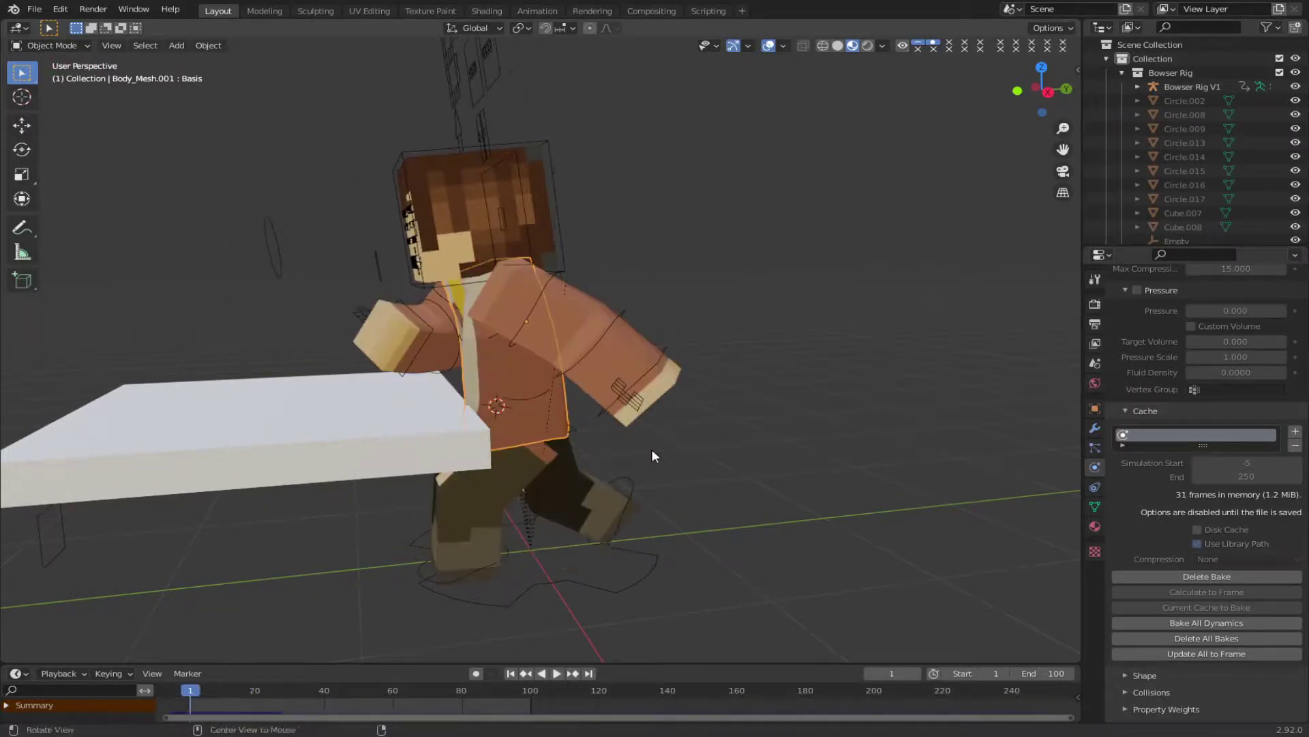
middle_click_drag(652, 449, 658, 532)
scroll(693, 388, "up", 3)
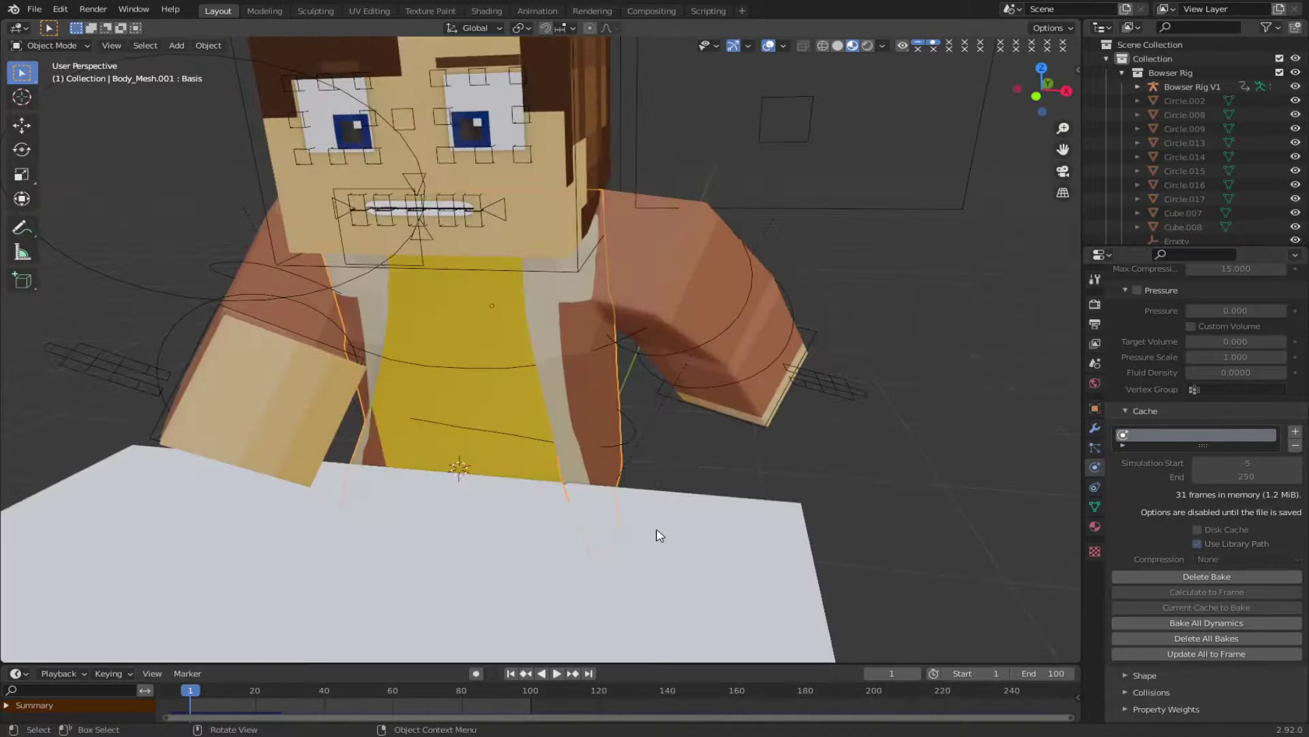
Delete the collision slab in front of the character.
left_click(658, 532)
scroll(652, 525, "down", 5)
key("Delete")
Select the jacket, delete its cloth bake and rebake it without the slab, cancelling the bake after about 32 frames.
left_click(561, 407)
middle_click_drag(560, 407, 632, 456)
scroll(645, 408, "up", 4)
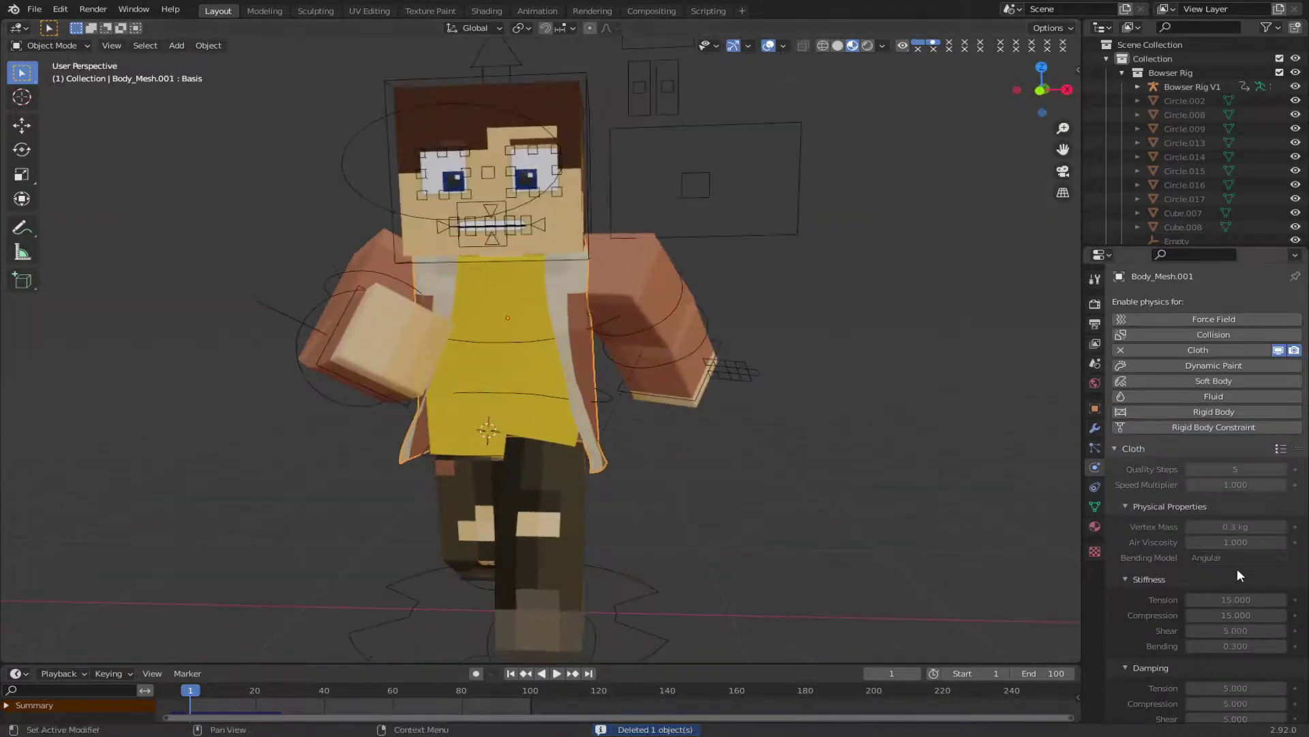
scroll(1237, 568, "down", 15)
left_click(1233, 631)
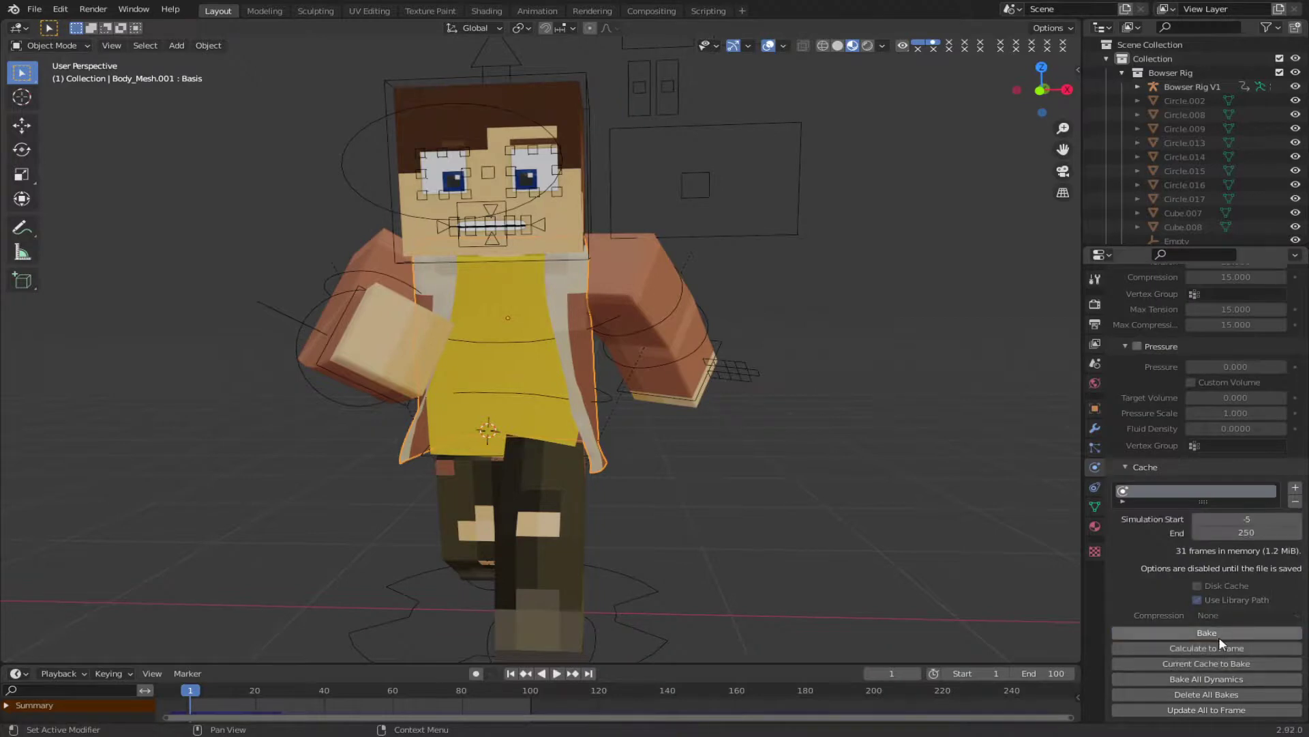
key("Left")
key("Left")
key("Left")
key("Left")
key("space")
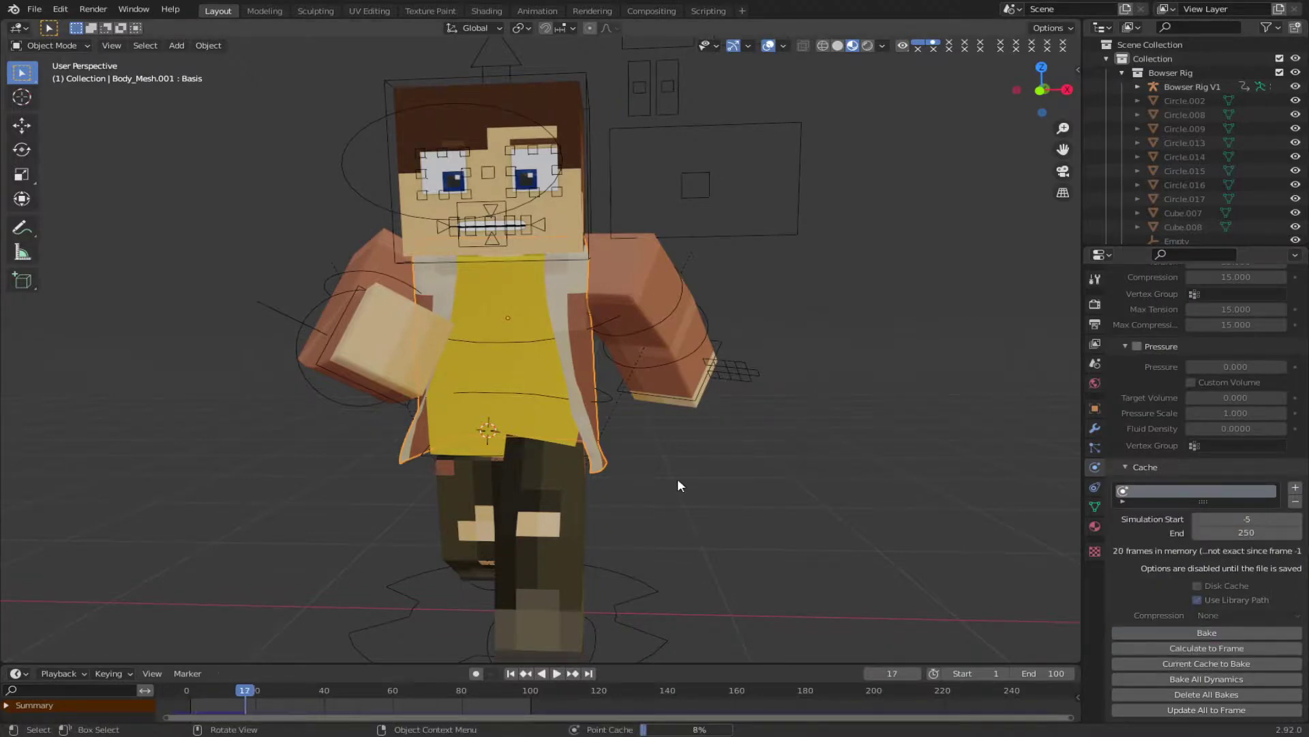
key("Escape")
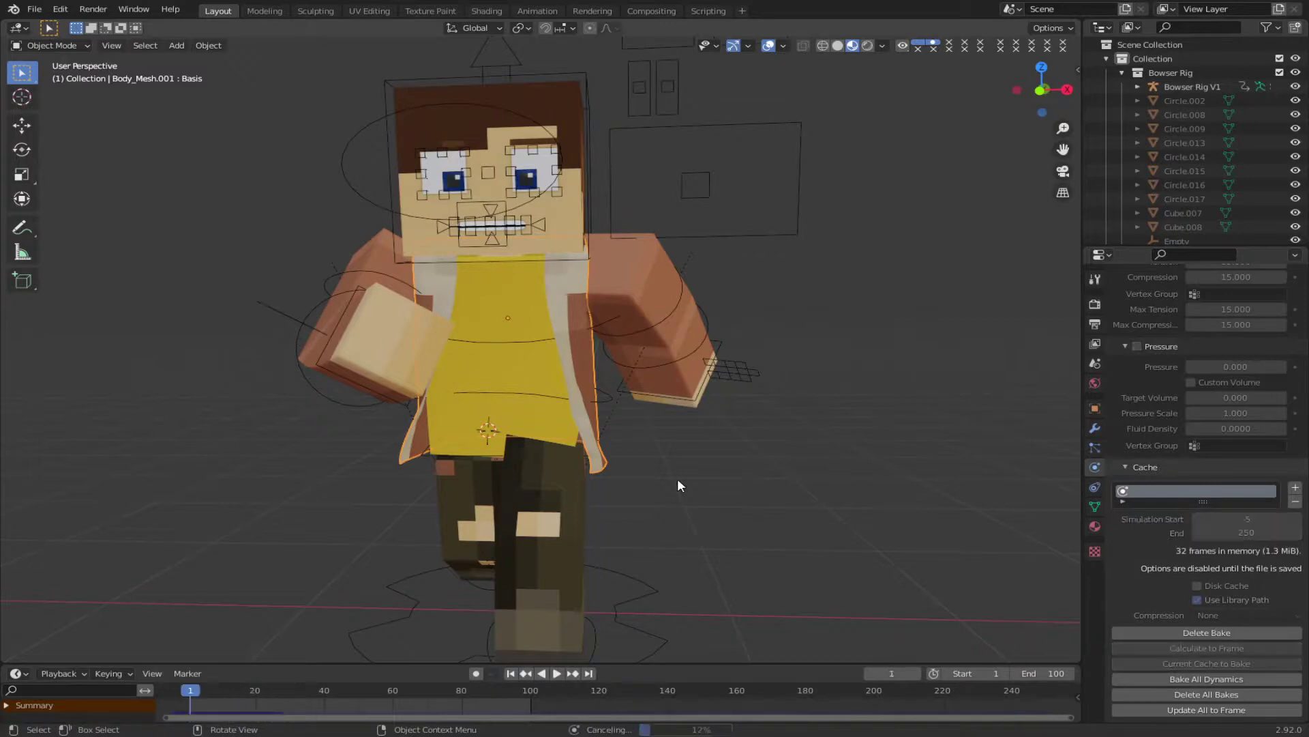
Play the slab-free jacket simulation twice from the front, returning to frame 1 after each run.
key("space")
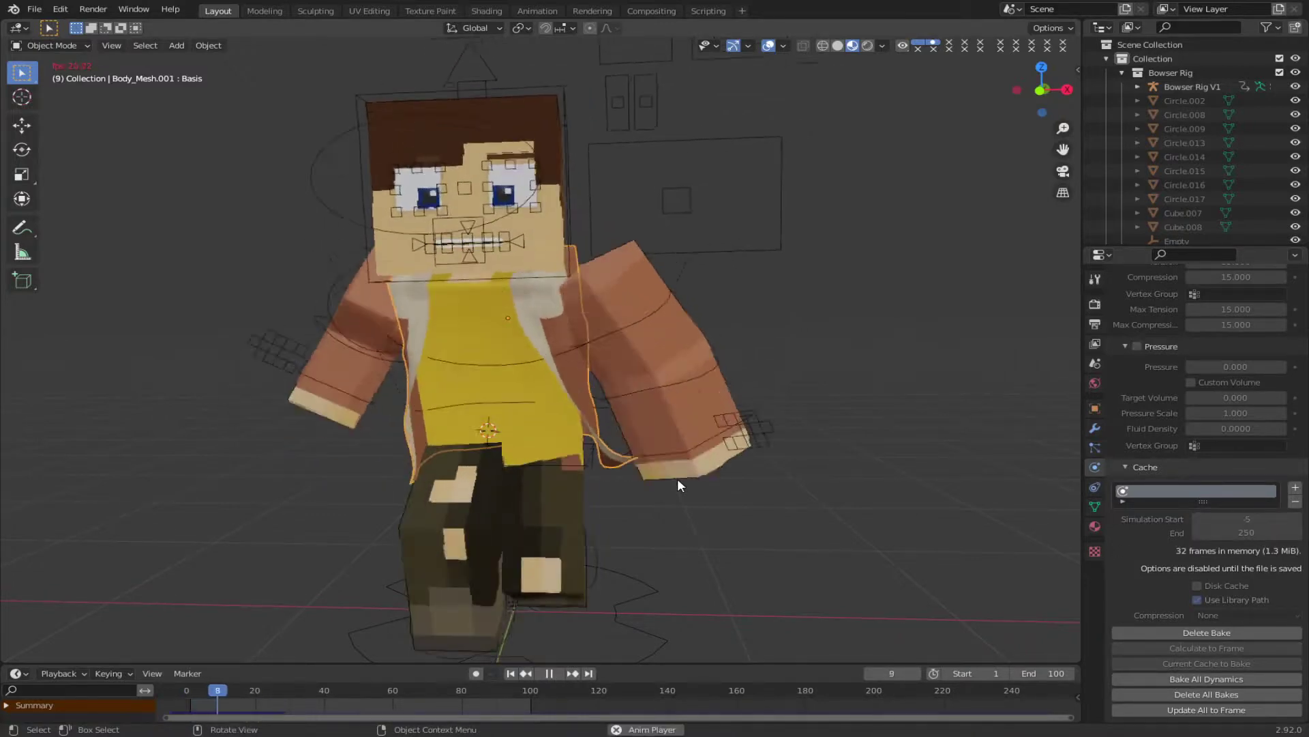
key("shift+Left")
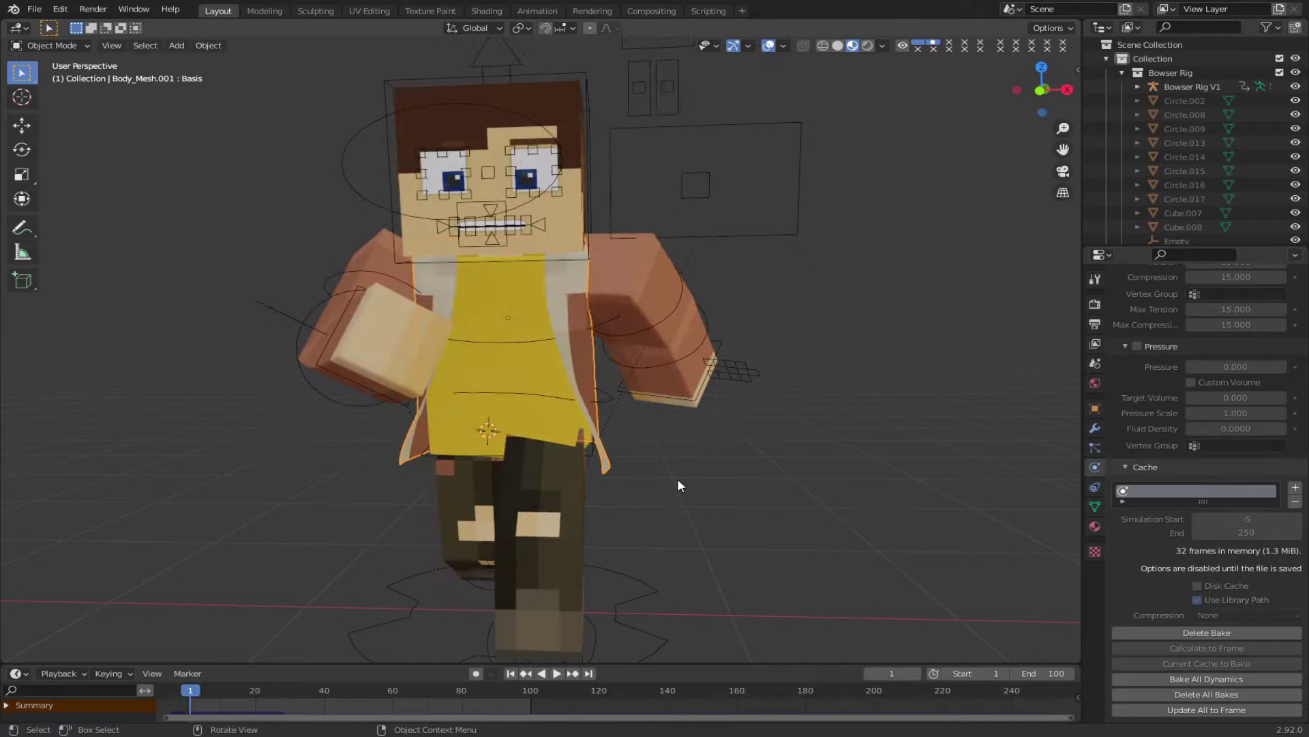
key("space")
key("shift+Left")
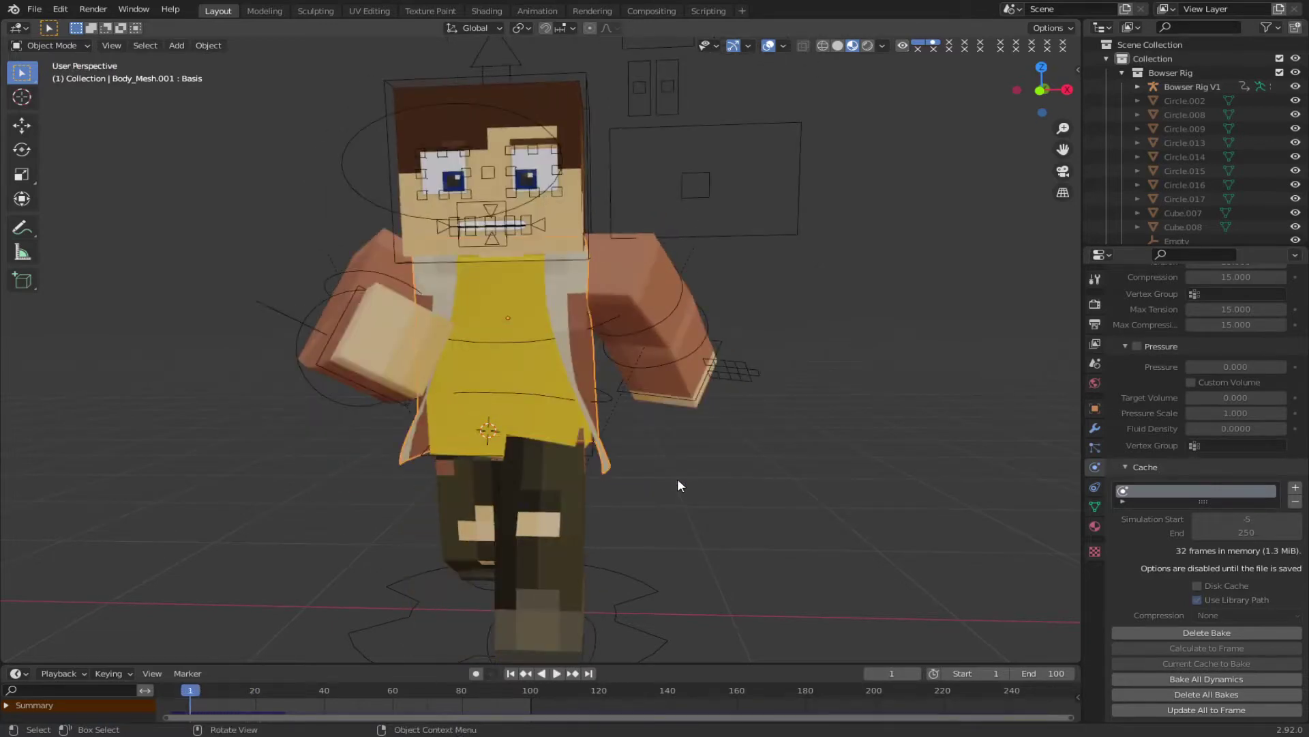